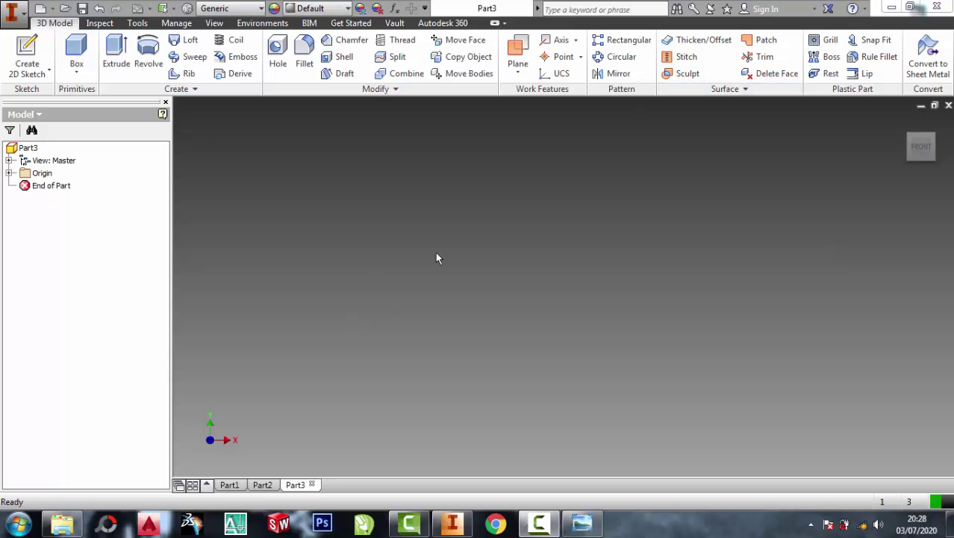
# Open the bracket's reference drawing and start a new 2D sketch on the XY origin plane
pyautogui.click(581, 523)
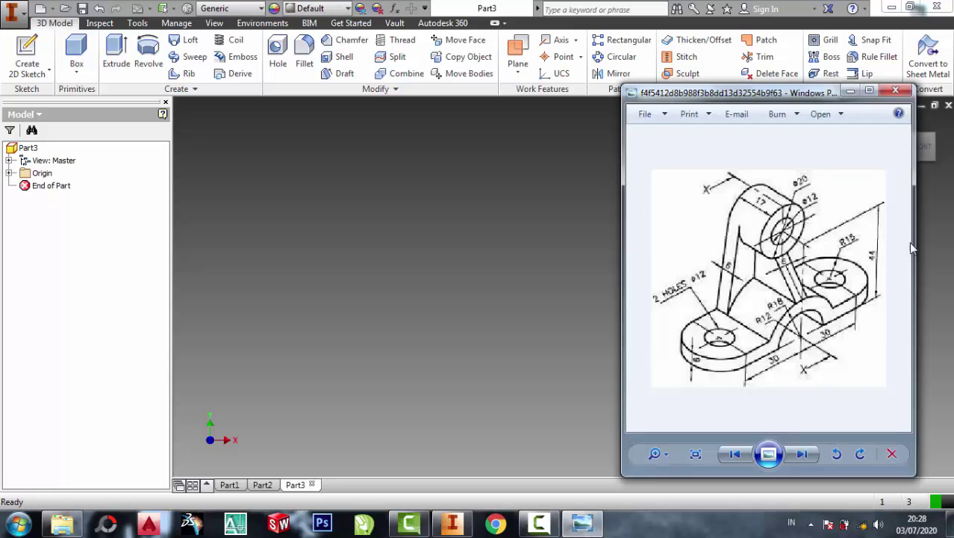
pyautogui.click(493, 279)
pyautogui.click(37, 71)
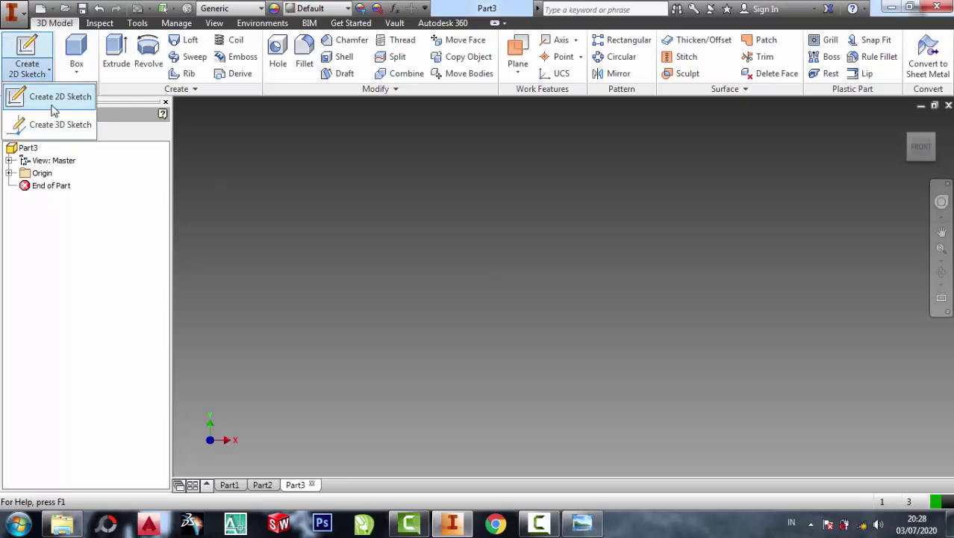
pyautogui.click(53, 97)
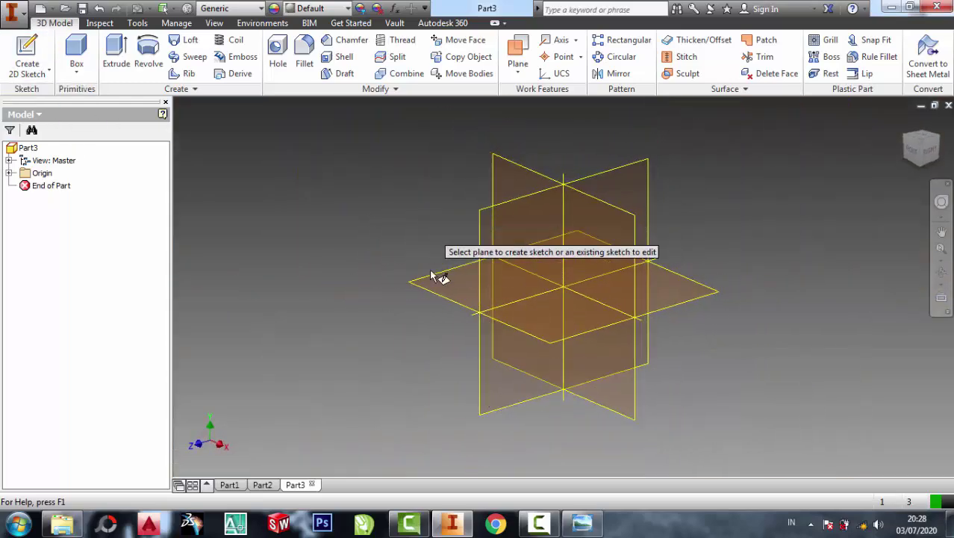
pyautogui.click(411, 287)
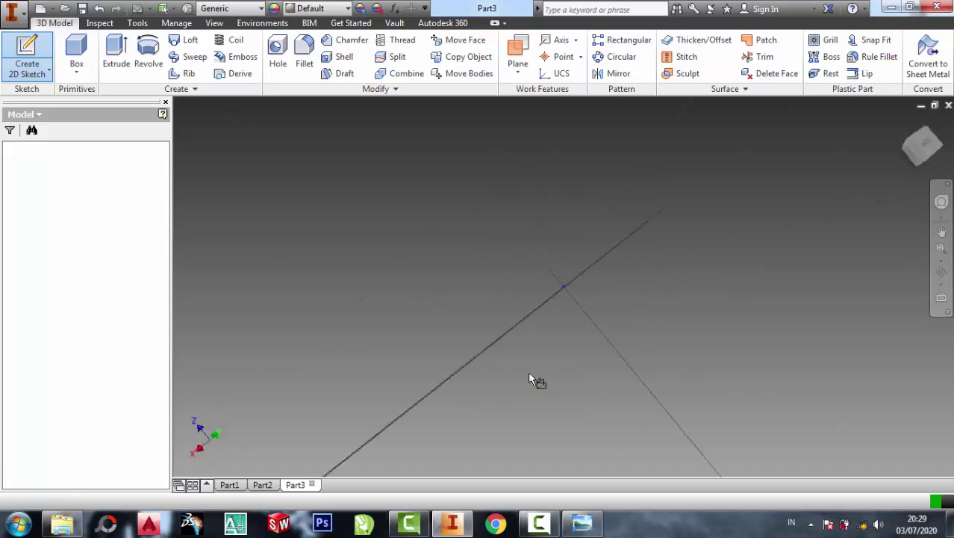
# Zoom into the reference drawing to study the bracket, then return to the sketch
pyautogui.click(582, 522)
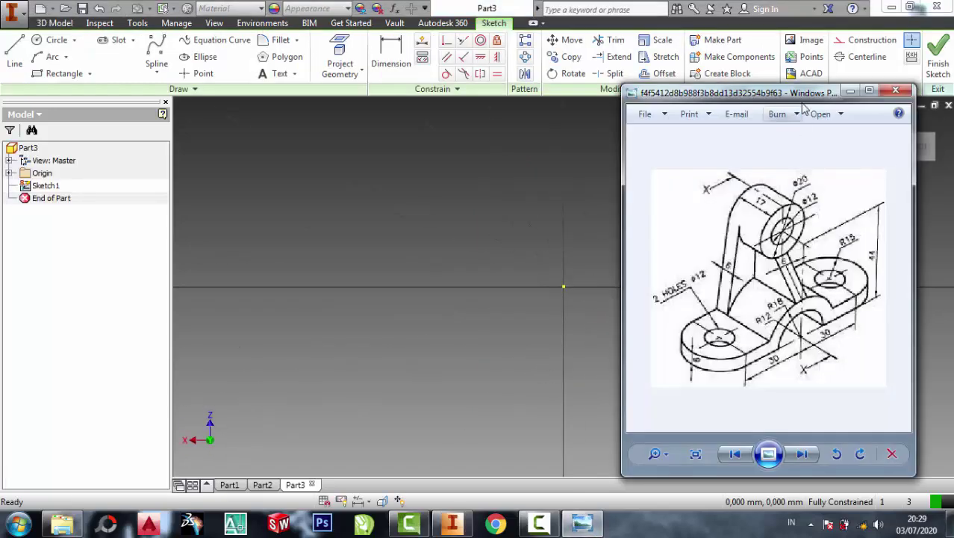
pyautogui.scroll(1, 816, 320)
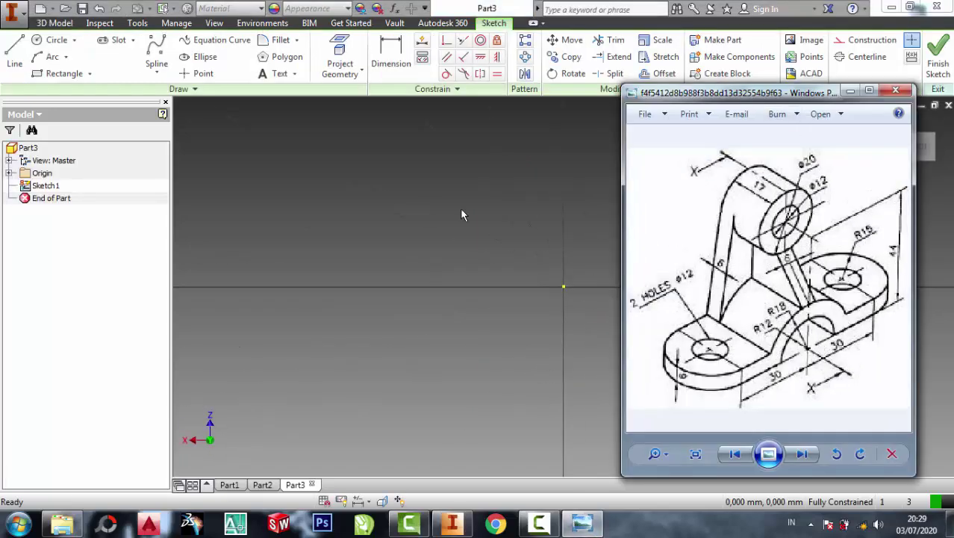
pyautogui.scroll(2, 753, 378)
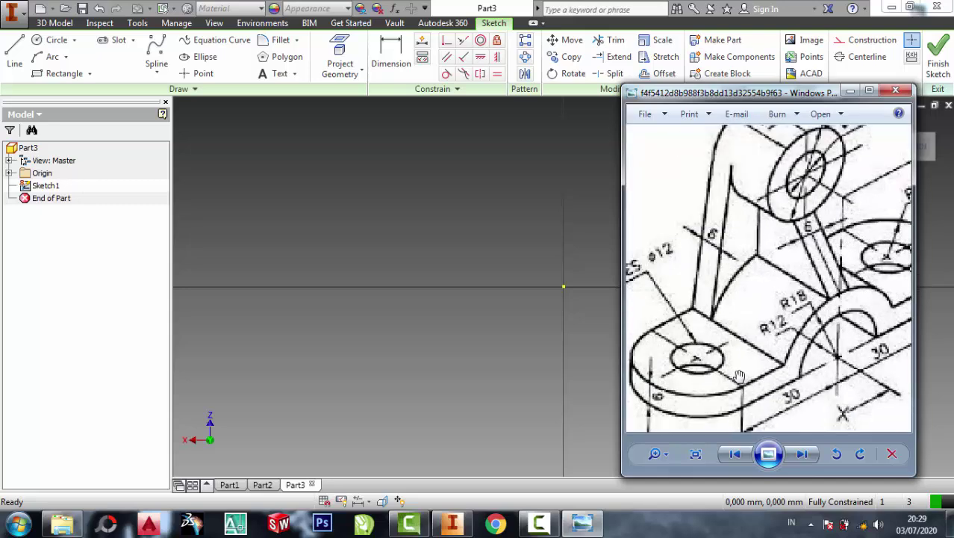
pyautogui.scroll(-1, 667, 321)
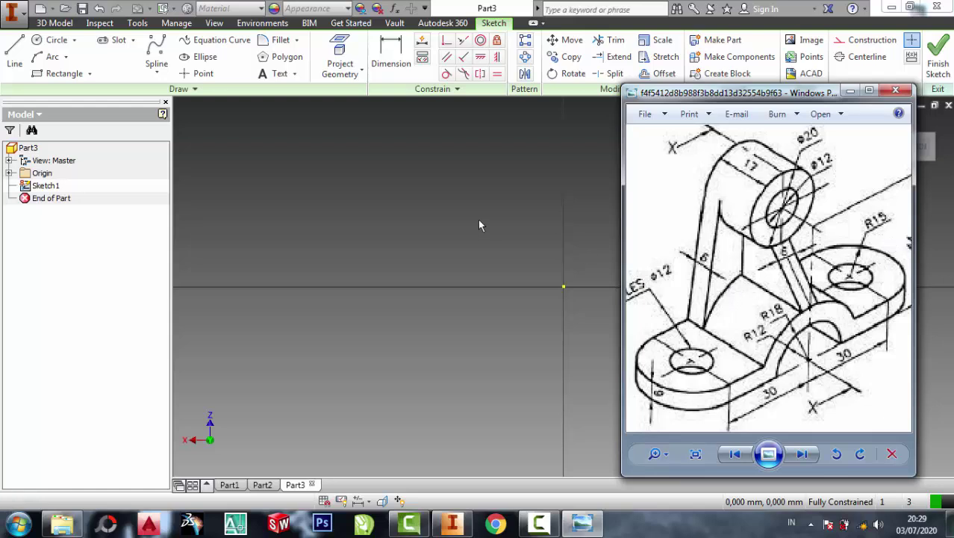
pyautogui.click(483, 269)
pyautogui.click(14, 56)
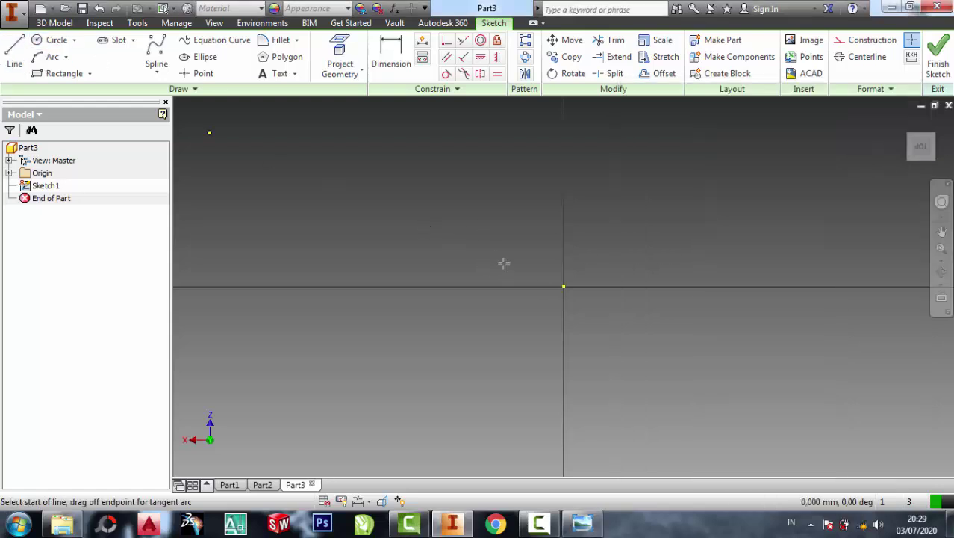
# Draw a horizontal line above the origin and a second collinear segment from its right end
pyautogui.click(402, 210)
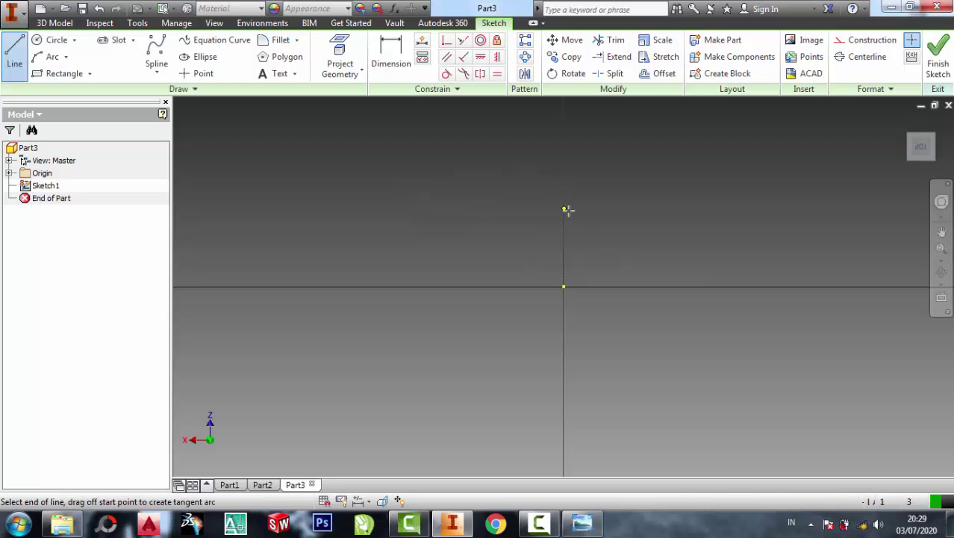
pyautogui.click(564, 209)
pyautogui.press('Escape')
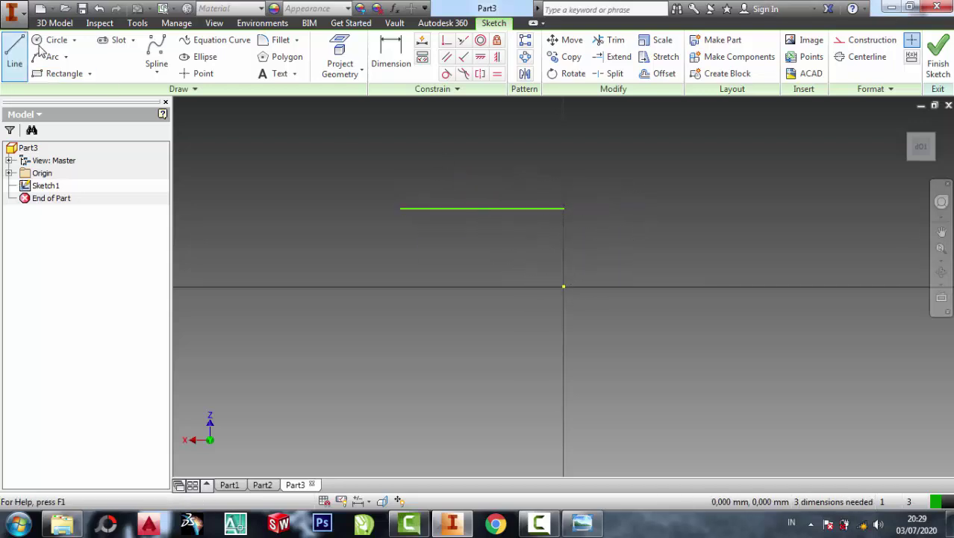
pyautogui.click(14, 56)
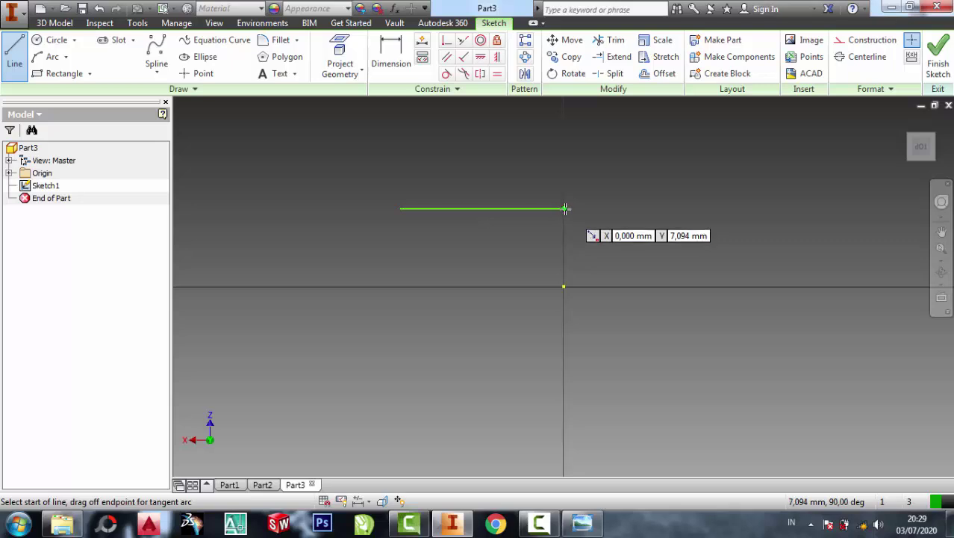
pyautogui.click(564, 209)
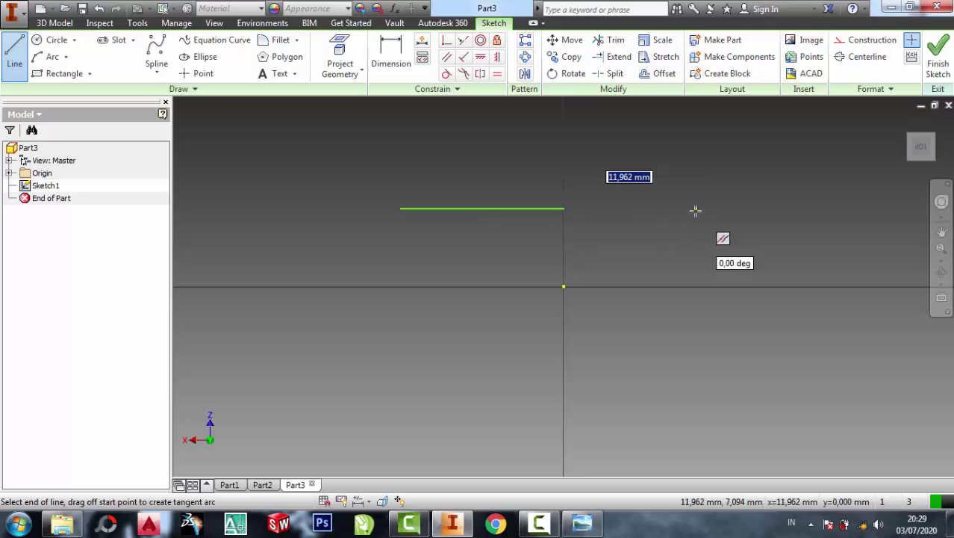
pyautogui.rightClick(696, 210)
pyautogui.click(750, 210)
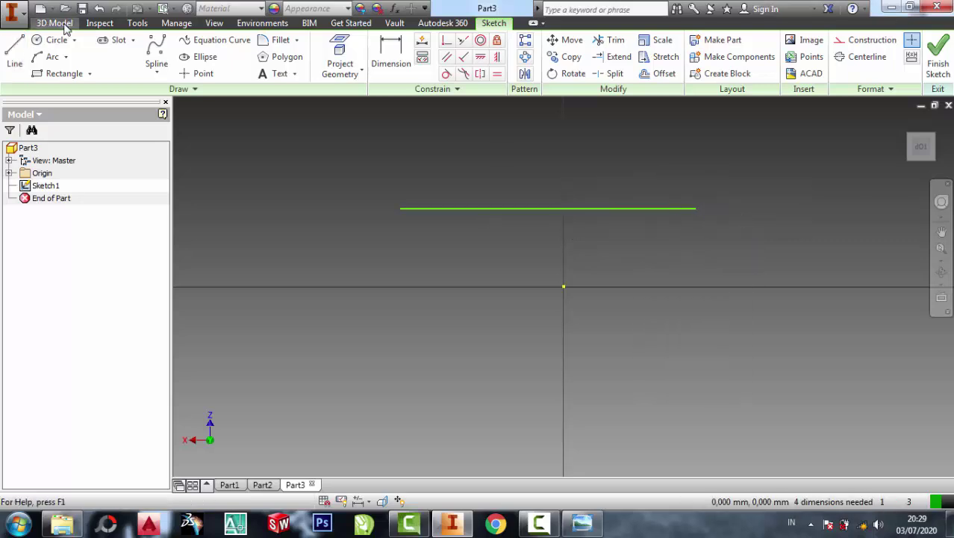
# Draw a short vertical line up from the origin and a short leftward line from the origin
pyautogui.click(14, 56)
pyautogui.click(563, 286)
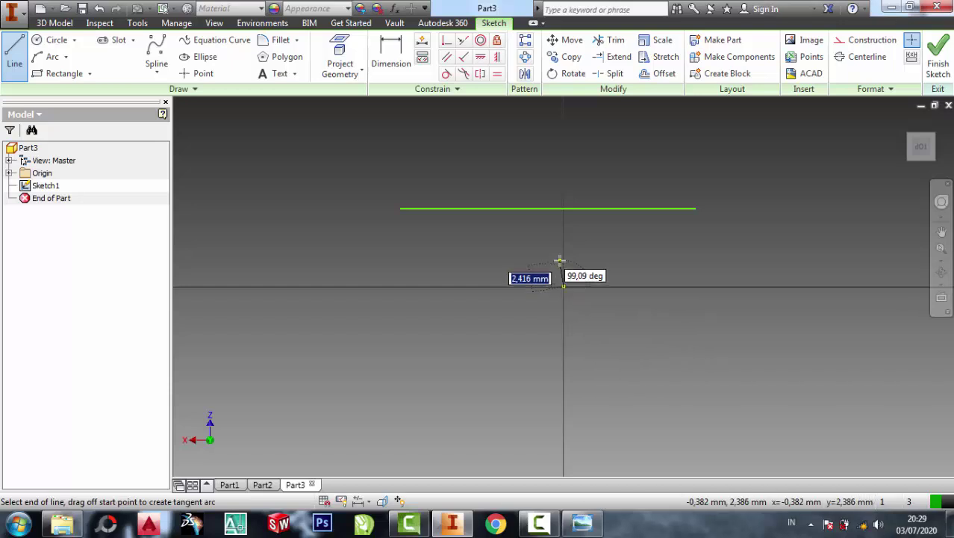
pyautogui.click(564, 251)
pyautogui.rightClick(565, 252)
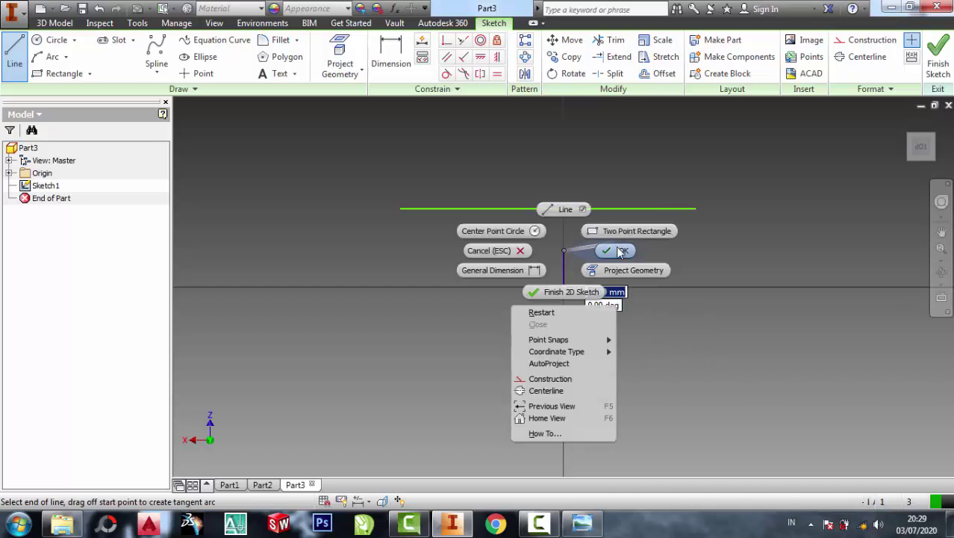
pyautogui.click(607, 255)
pyautogui.click(15, 56)
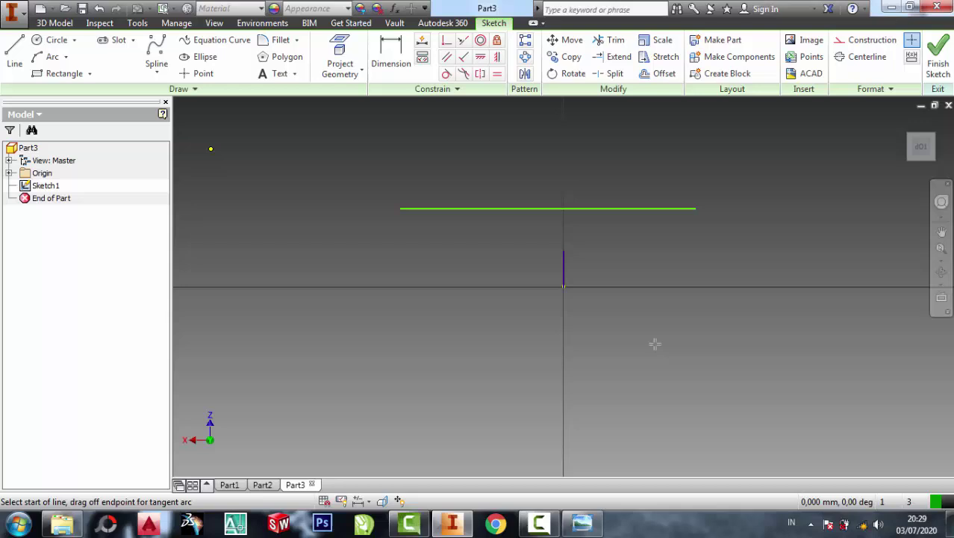
pyautogui.click(564, 287)
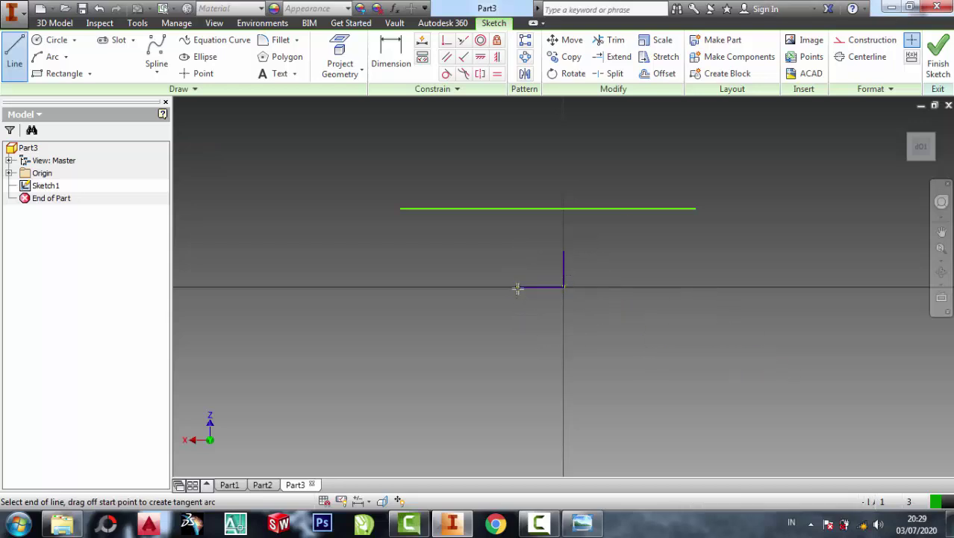
pyautogui.rightClick(518, 288)
pyautogui.click(571, 288)
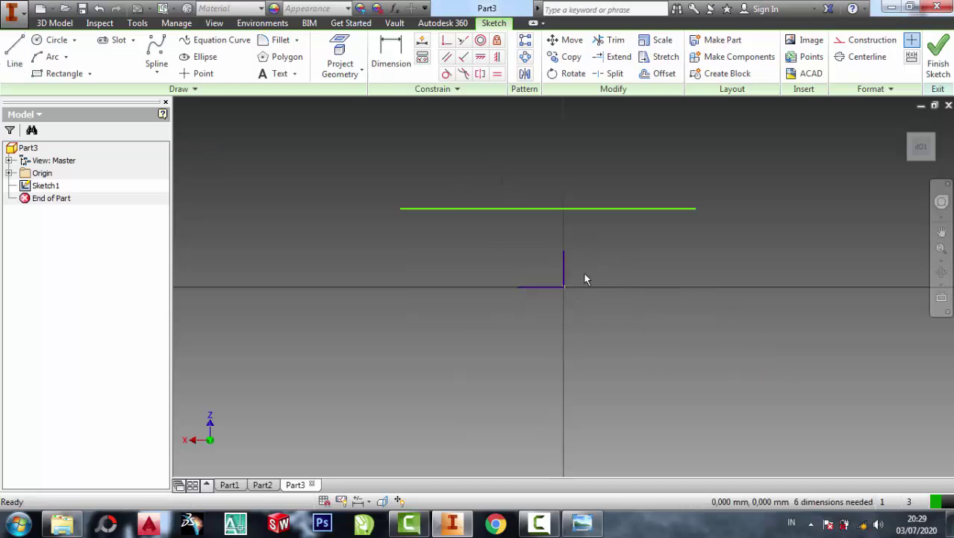
# Dimension the left half of the top line to 30 mm
pyautogui.click(391, 56)
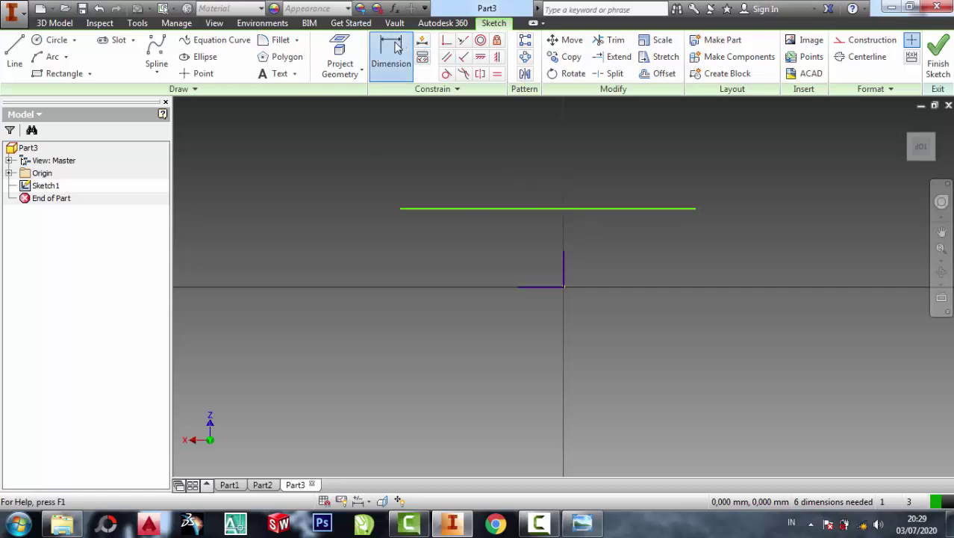
pyautogui.click(475, 209)
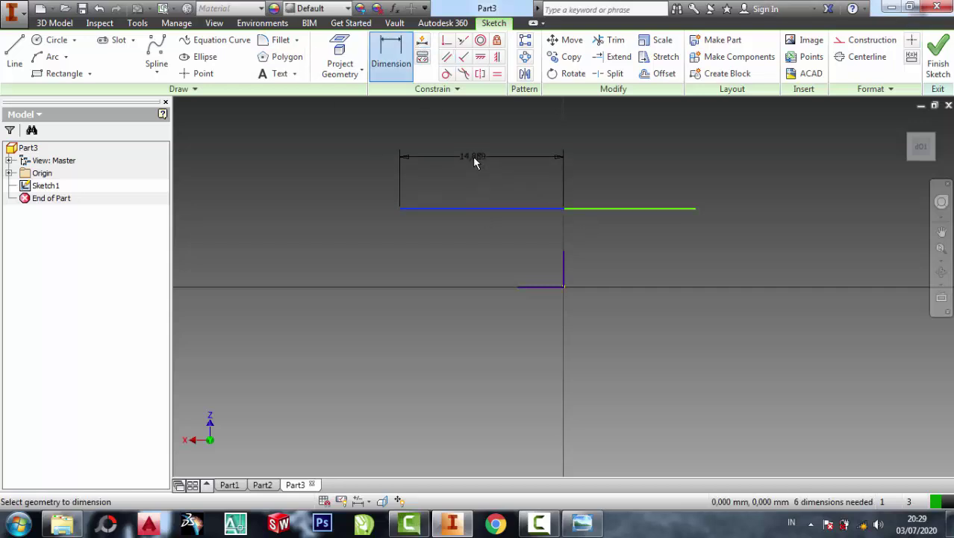
pyautogui.click(474, 158)
pyautogui.write('30')
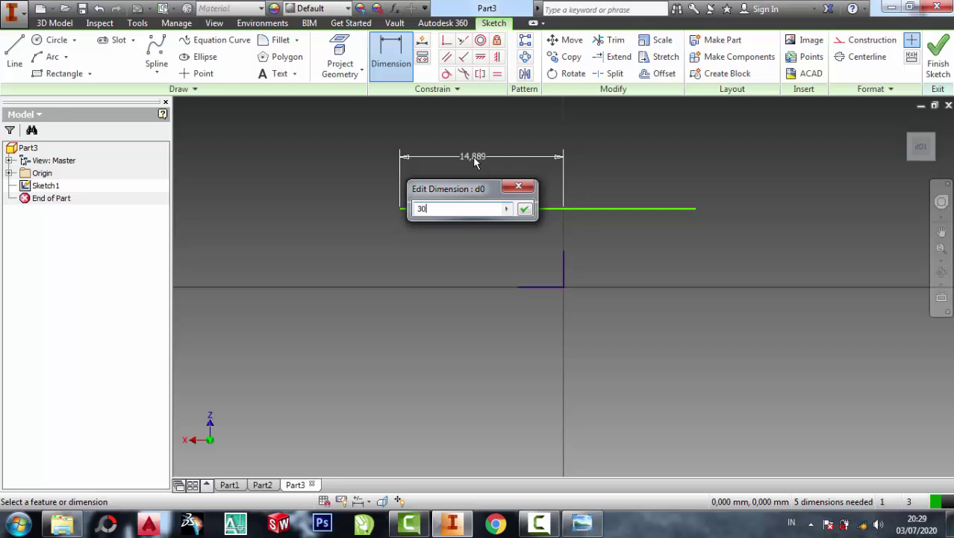
pyautogui.press('Return')
pyautogui.scroll(-2, 535, 172)
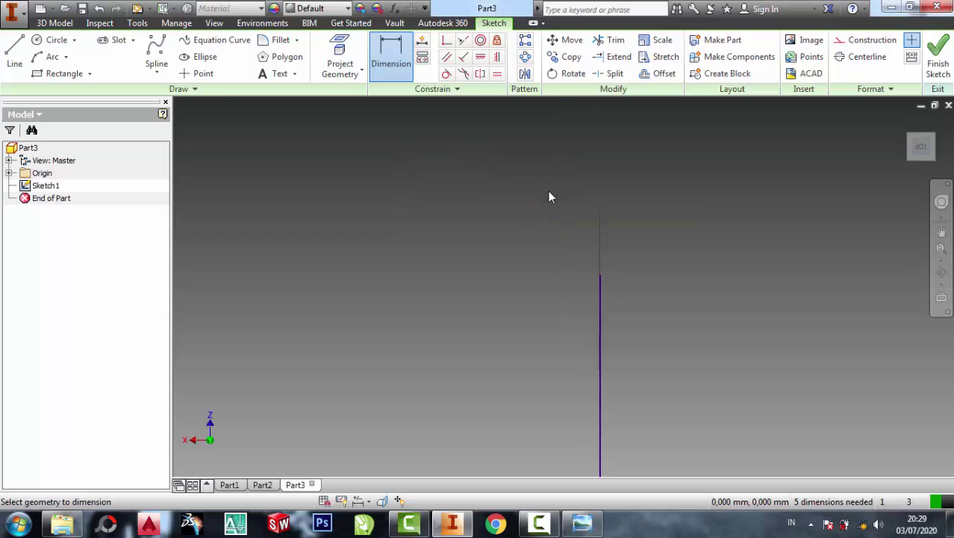
pyautogui.scroll(3, 664, 219)
# Dimension the right half of the top line to 30 mm, briefly checking the reference drawing
pyautogui.click(701, 195)
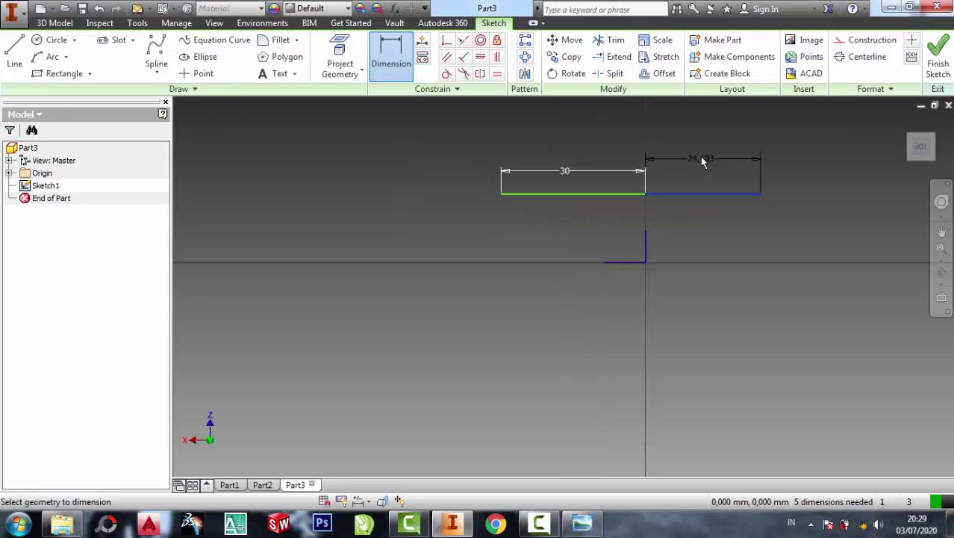
pyautogui.click(701, 156)
pyautogui.write('30')
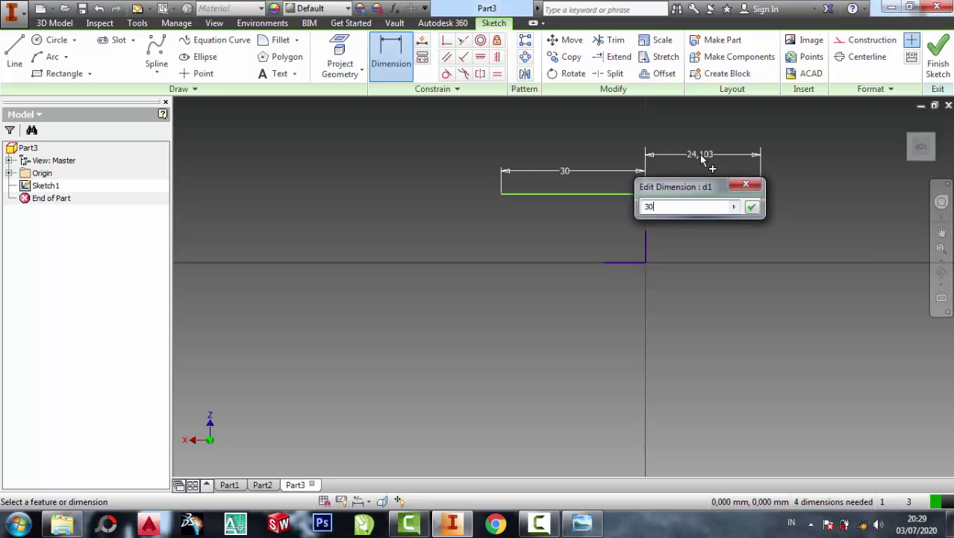
pyautogui.press('Return')
pyautogui.scroll(-2, 702, 159)
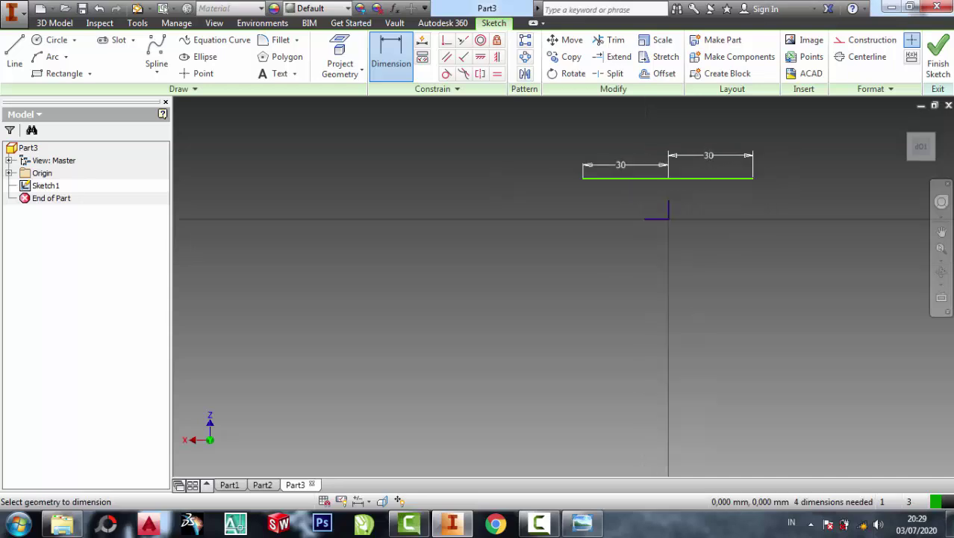
pyautogui.click(582, 523)
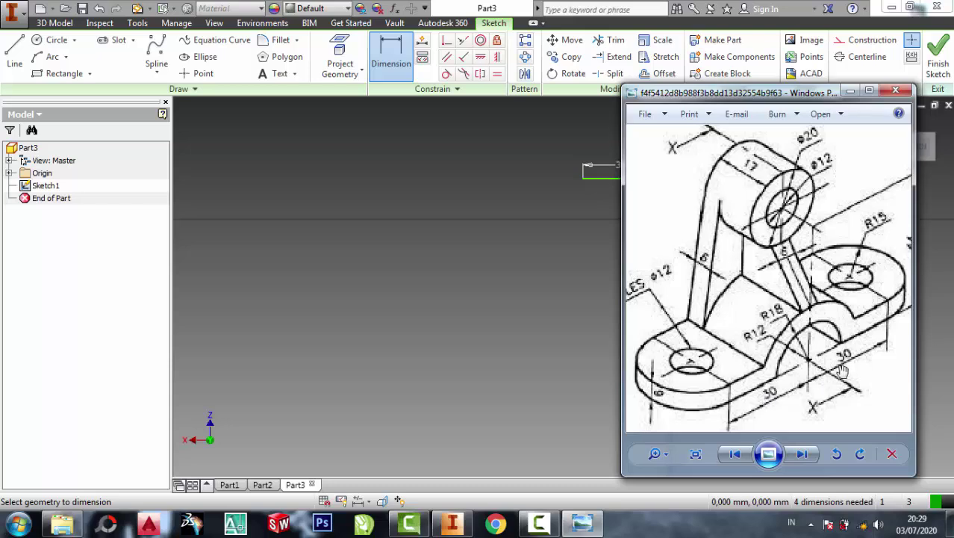
pyautogui.click(850, 90)
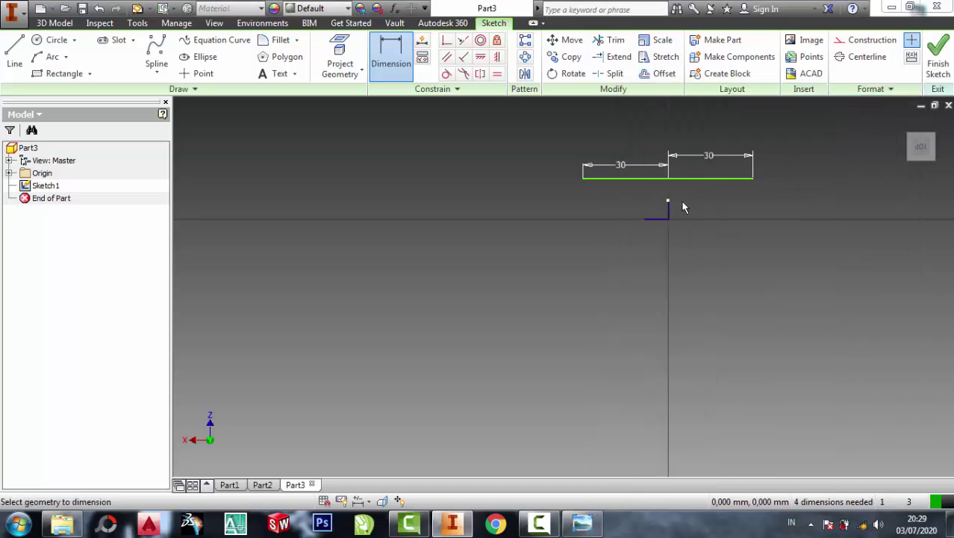
pyautogui.scroll(2, 685, 191)
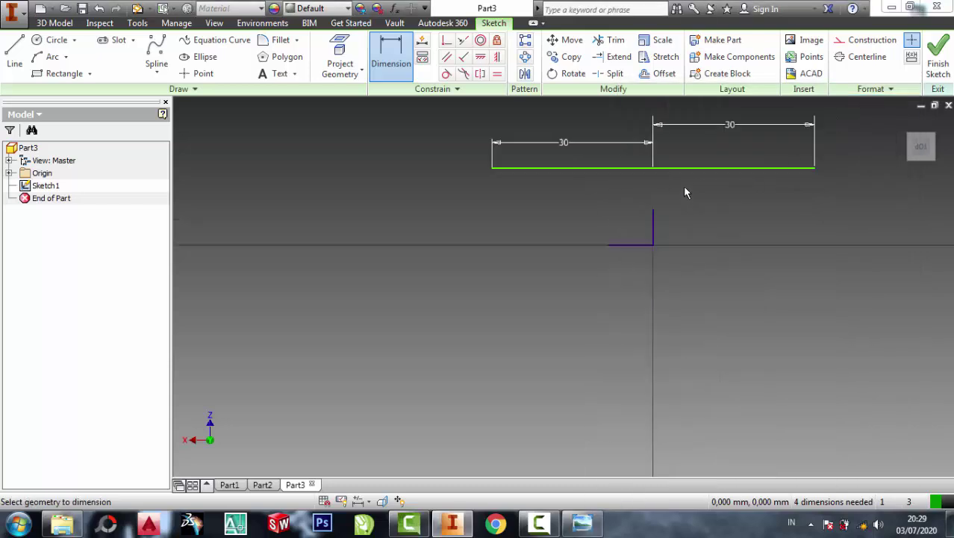
# Mirror both halves of the top line across the short horizontal line to create a matching lower line
pyautogui.click(526, 72)
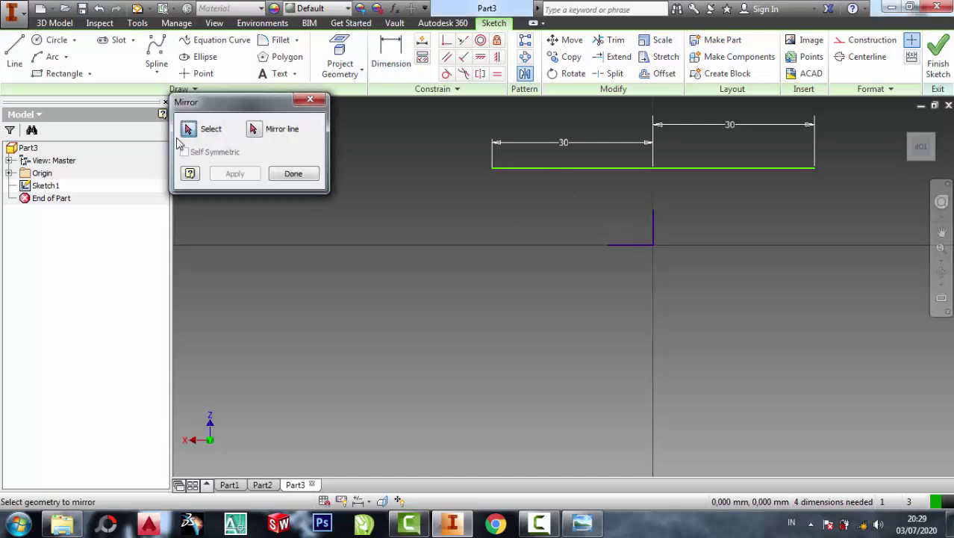
pyautogui.click(595, 168)
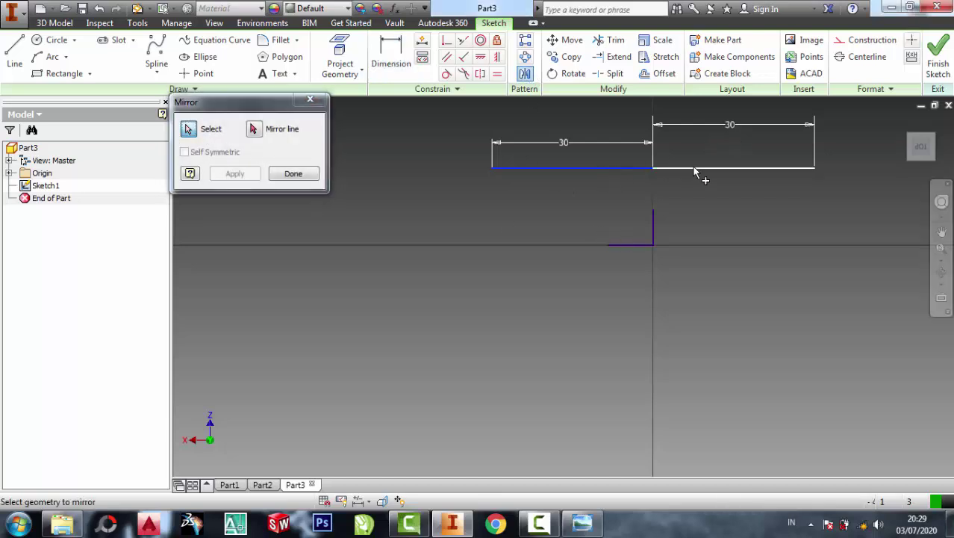
pyautogui.click(696, 168)
pyautogui.click(255, 130)
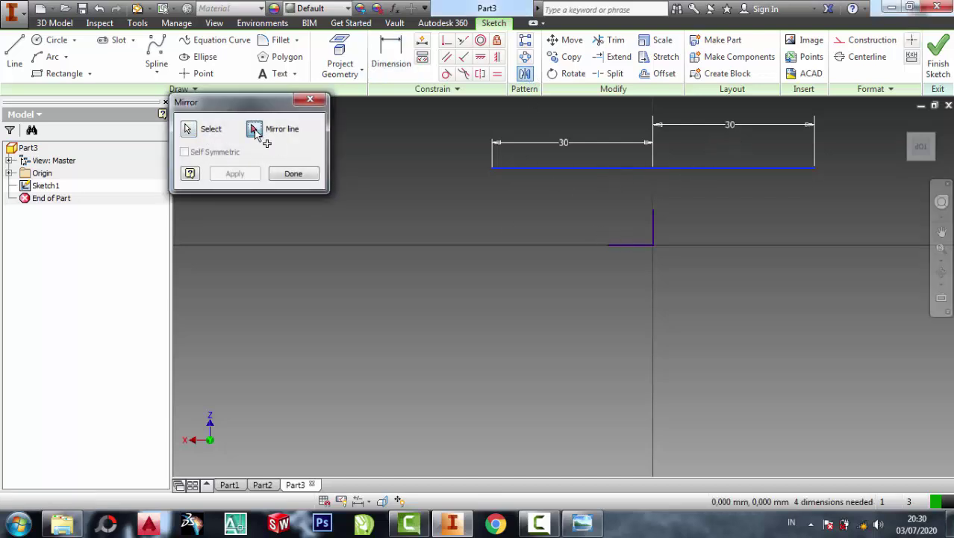
pyautogui.click(627, 245)
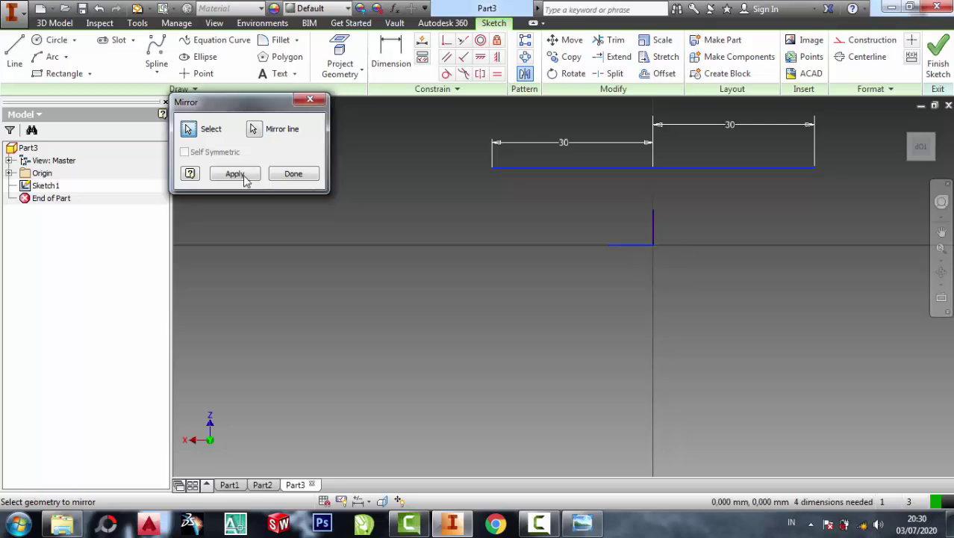
pyautogui.click(244, 178)
pyautogui.click(294, 175)
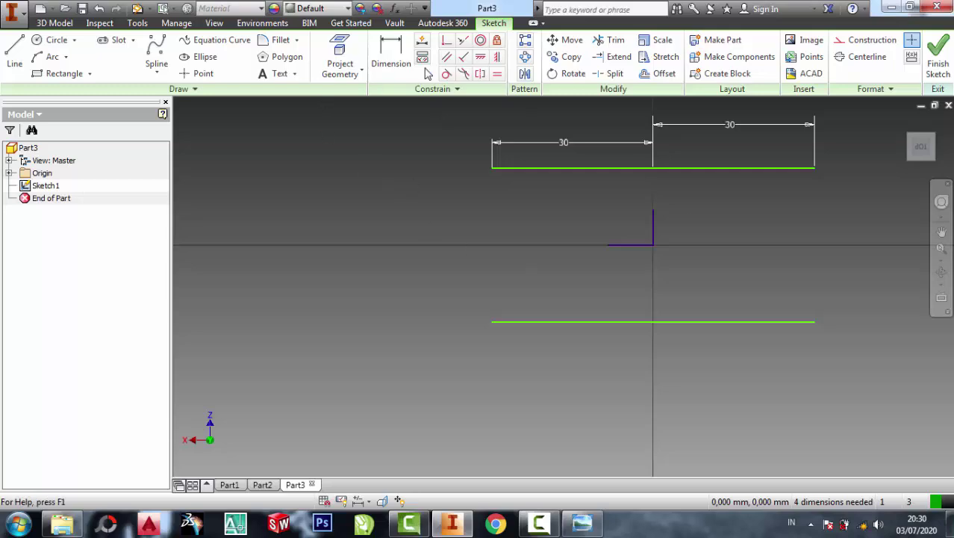
pyautogui.click(391, 52)
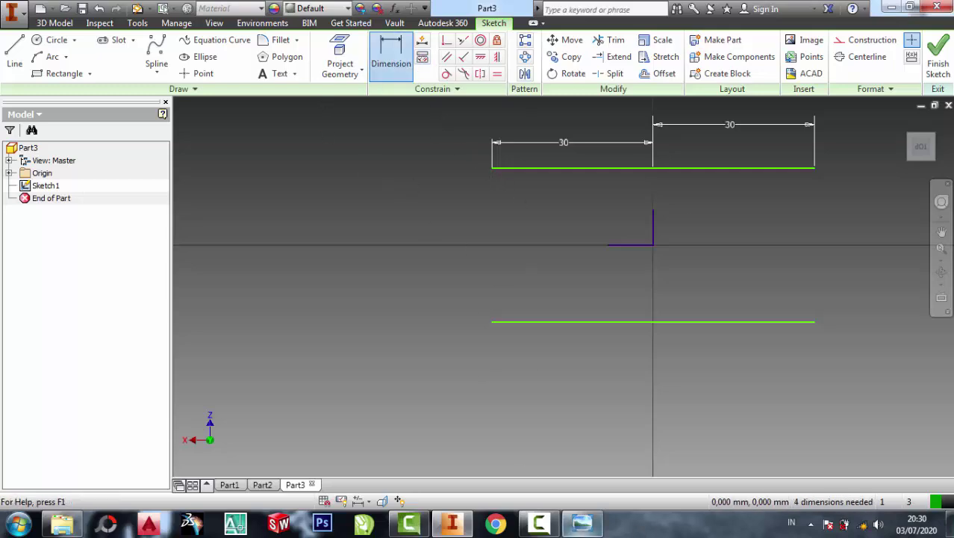
pyautogui.click(582, 523)
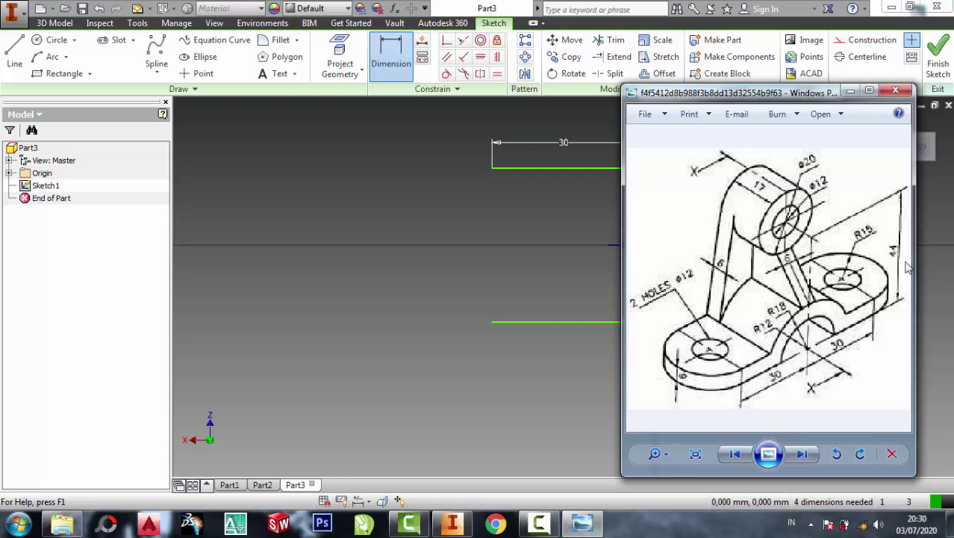
# Zoom into the bracket drawing in Photo Viewer to read its dimensions, then minimize it
pyautogui.scroll(1, 908, 267)
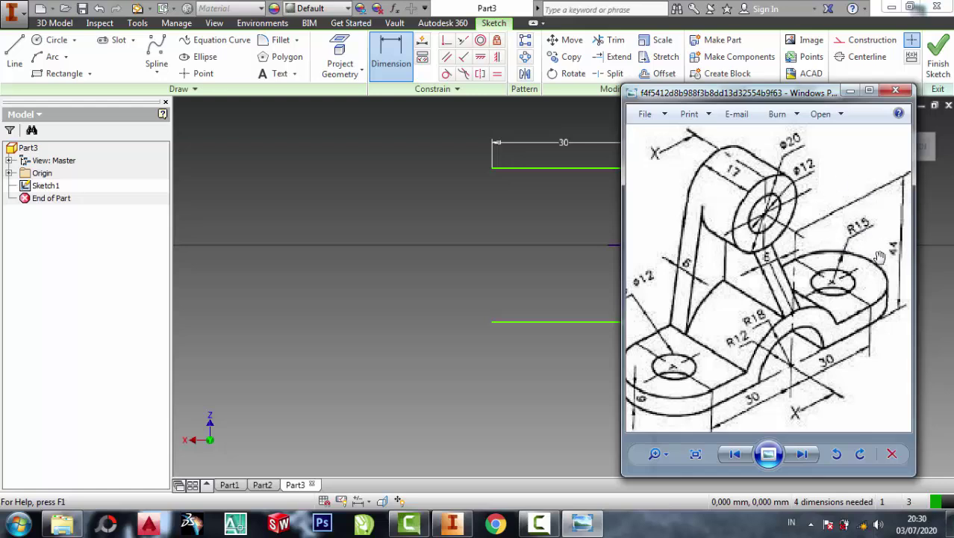
pyautogui.click(850, 92)
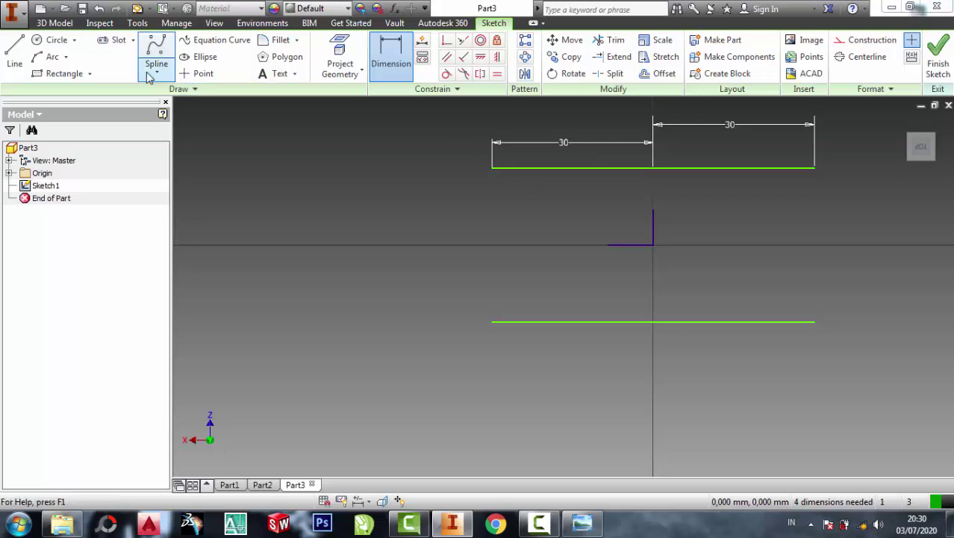
# Dimension the spacing between the top and bottom lines to 30 mm
pyautogui.click(509, 169)
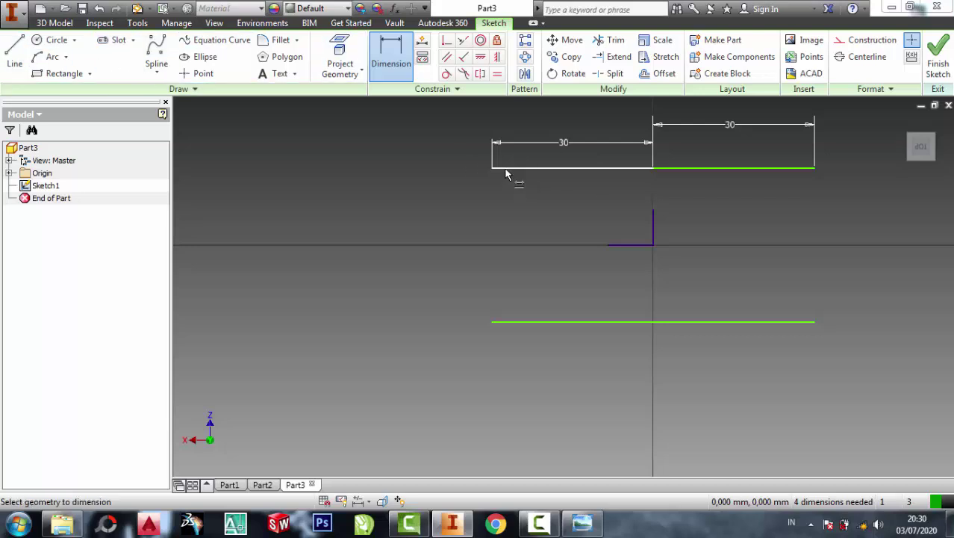
pyautogui.click(502, 322)
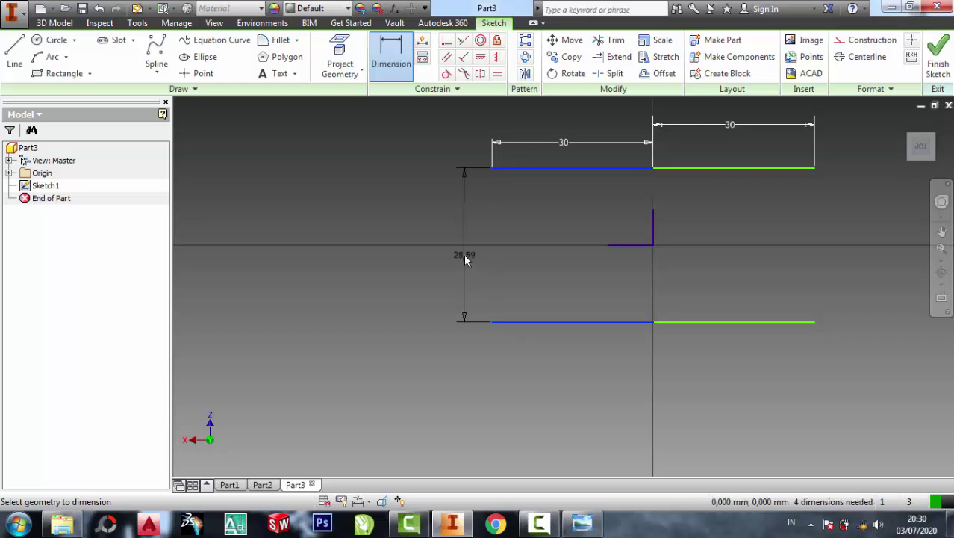
pyautogui.click(465, 257)
pyautogui.write('30')
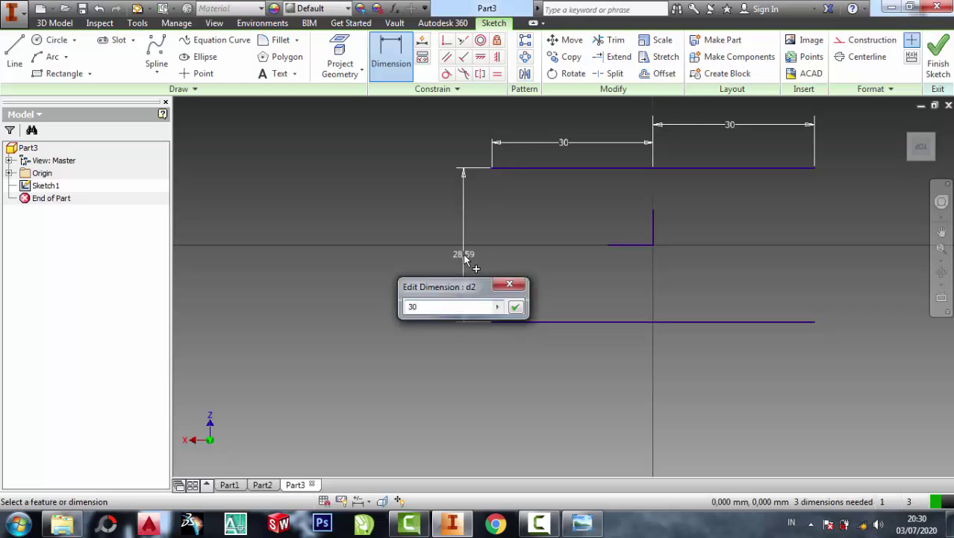
pyautogui.press('Return')
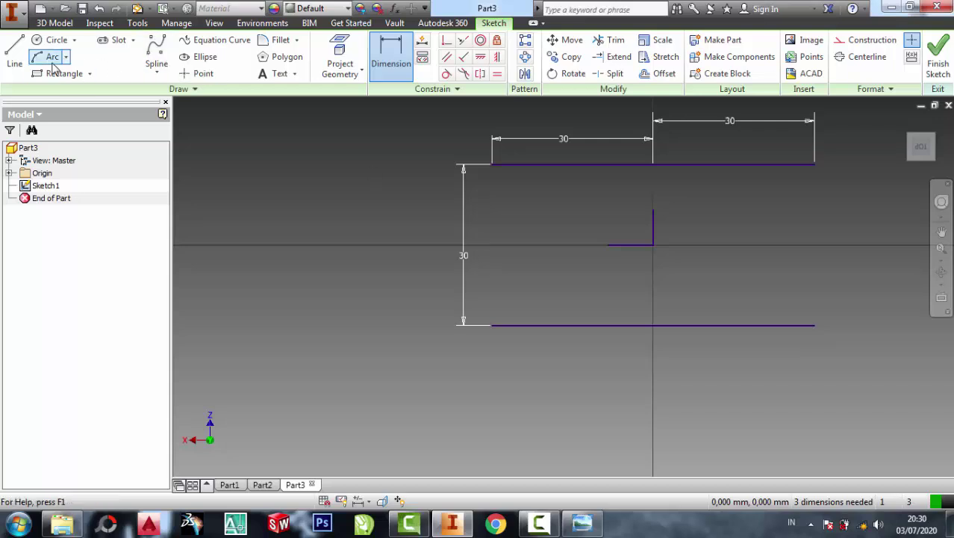
# Draw an R15 circle between the left line ends and trim away its right half
pyautogui.click(35, 42)
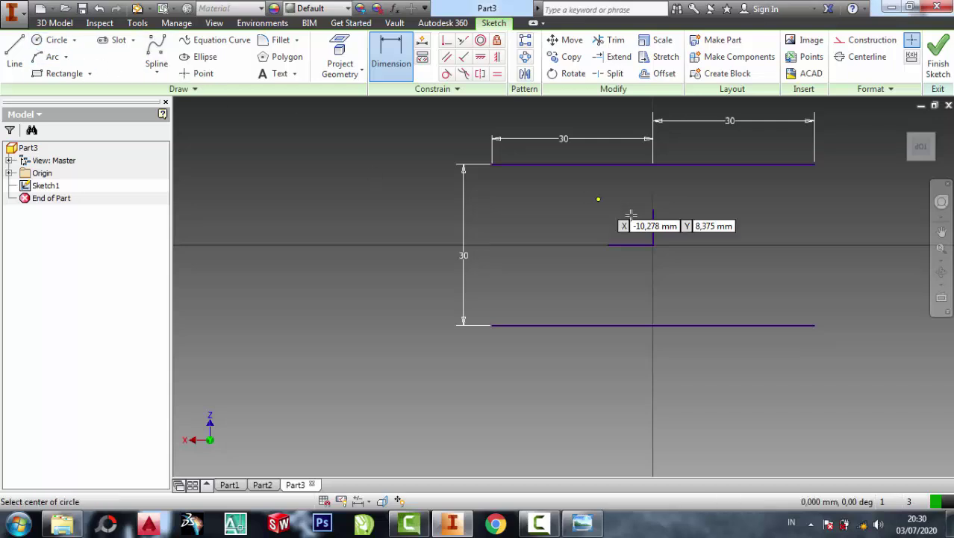
pyautogui.click(492, 243)
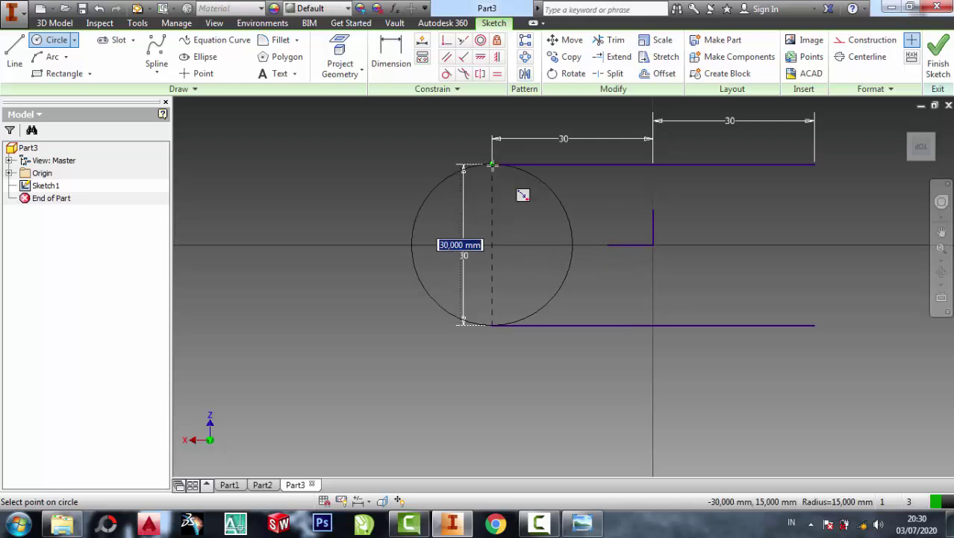
pyautogui.click(492, 164)
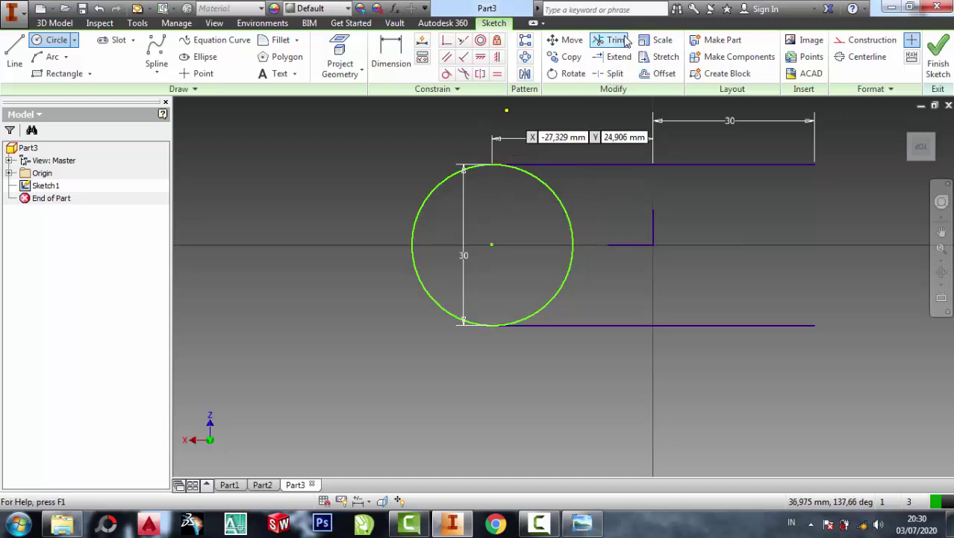
pyautogui.click(611, 40)
pyautogui.click(562, 205)
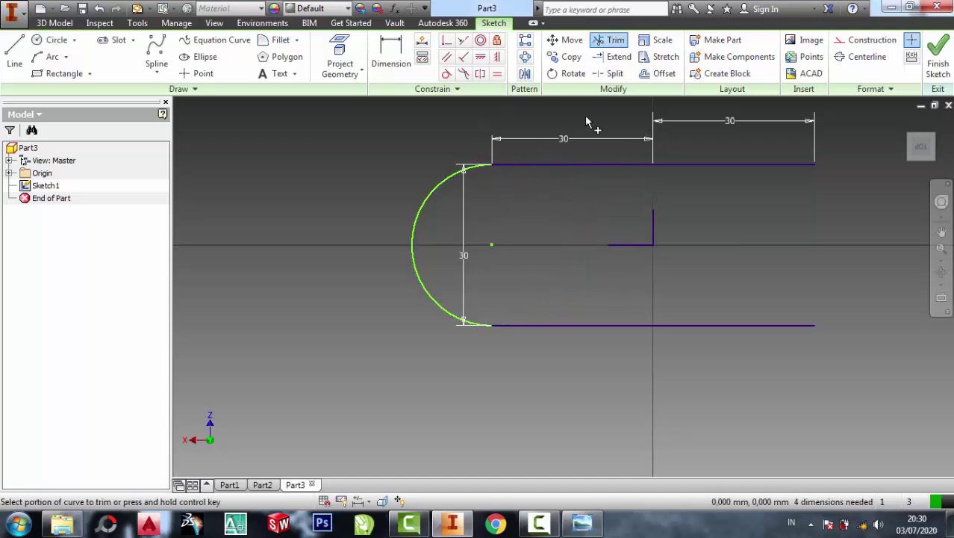
# Mirror the left arc about the vertical line to form the right end, then finish the sketch
pyautogui.click(526, 73)
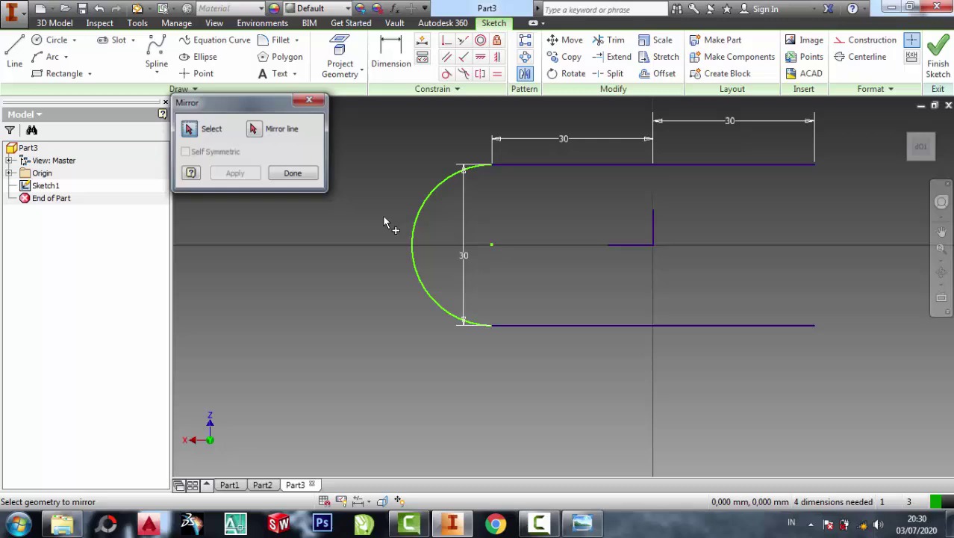
pyautogui.click(426, 213)
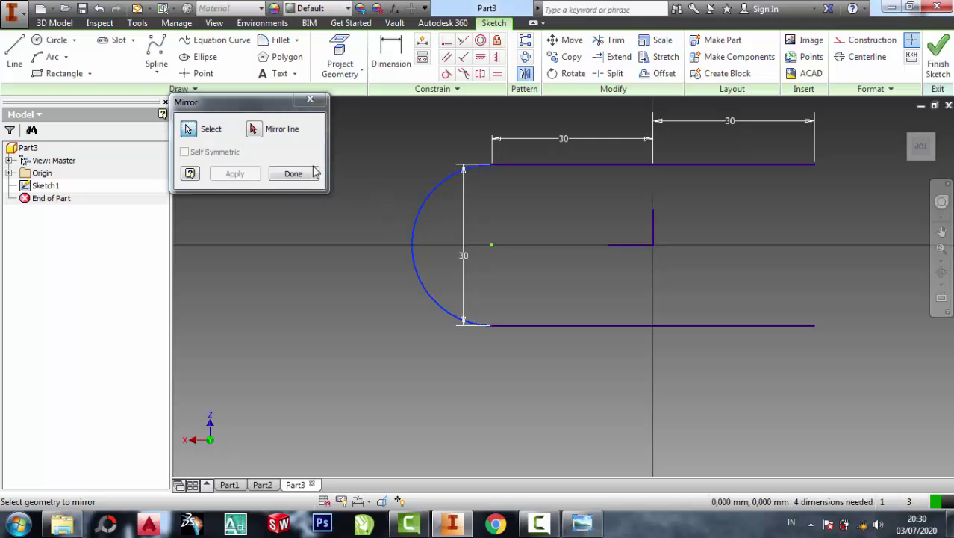
pyautogui.click(254, 130)
pyautogui.click(654, 235)
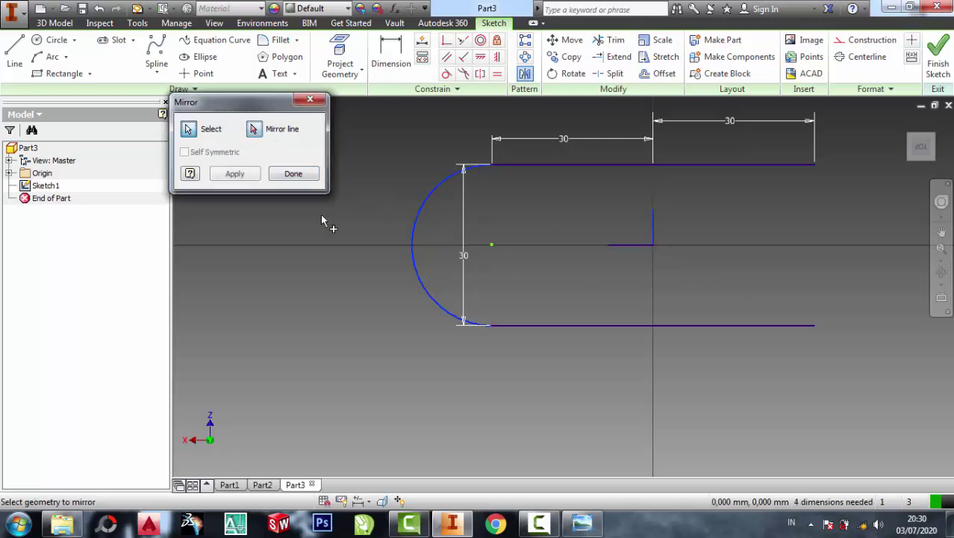
pyautogui.click(236, 175)
pyautogui.click(309, 176)
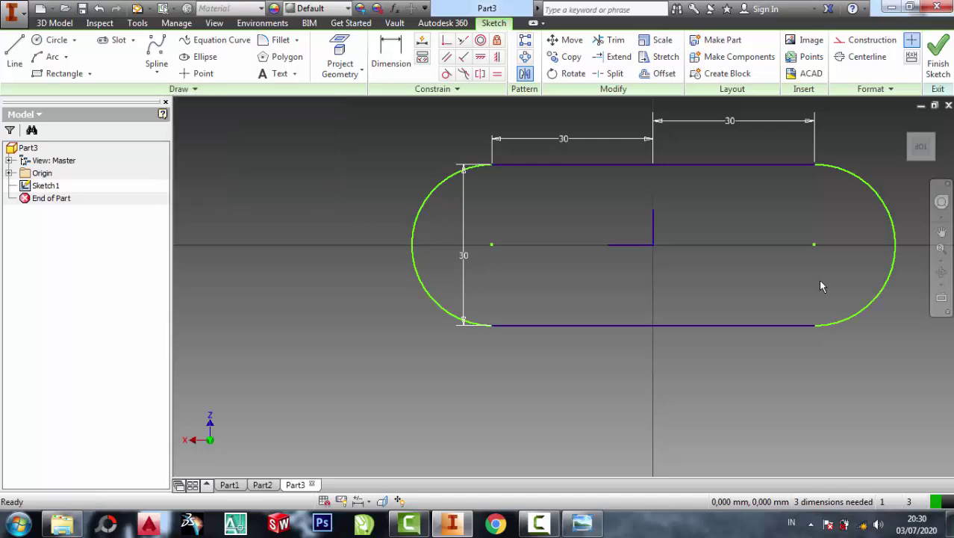
pyautogui.click(938, 64)
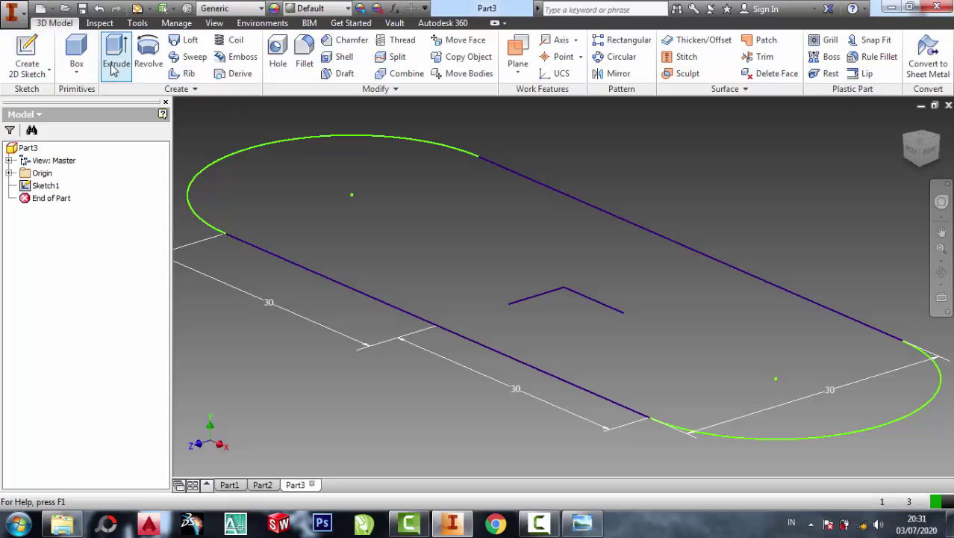
# Extrude the slot profile 8 mm to form the base plate, checking the drawing for thickness
pyautogui.click(116, 58)
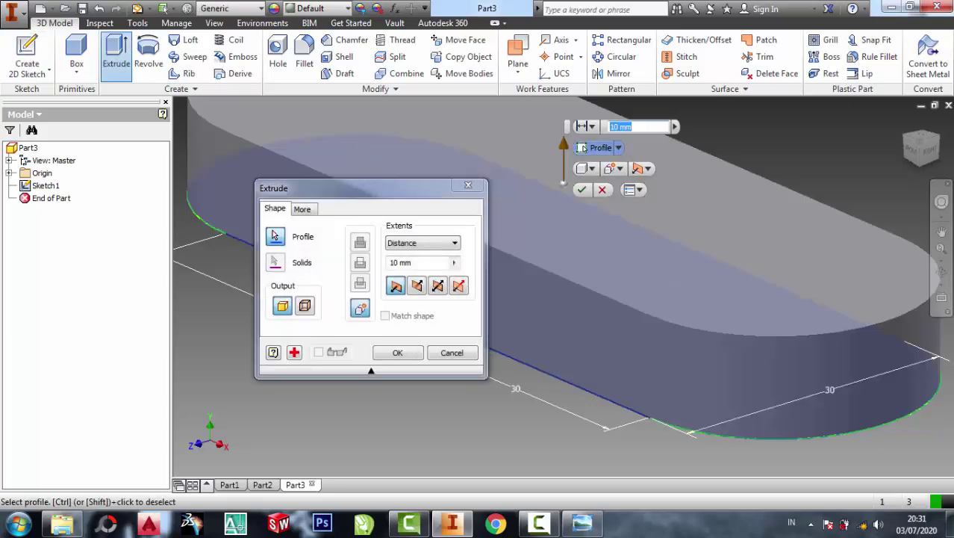
pyautogui.click(583, 522)
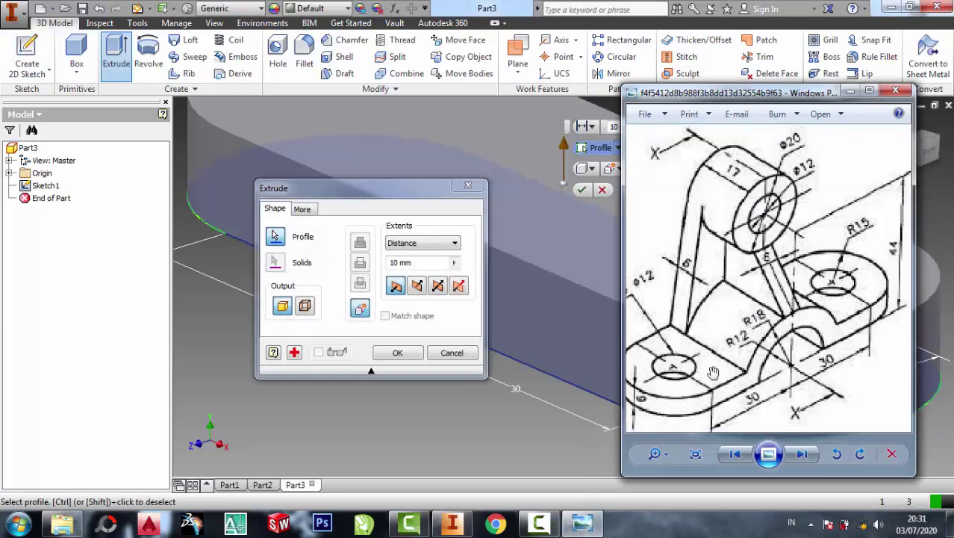
pyautogui.scroll(-1, 710, 371)
pyautogui.scroll(1, 686, 400)
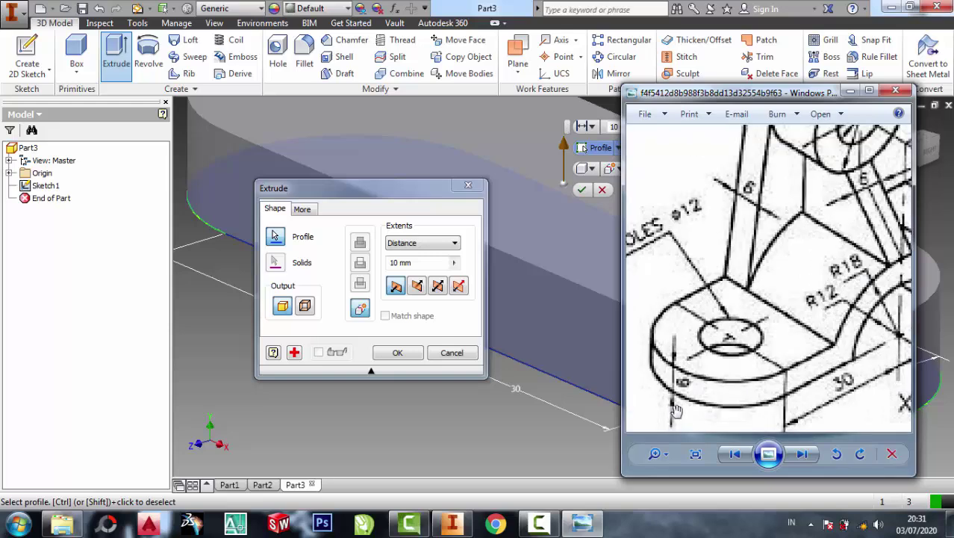
pyautogui.click(850, 90)
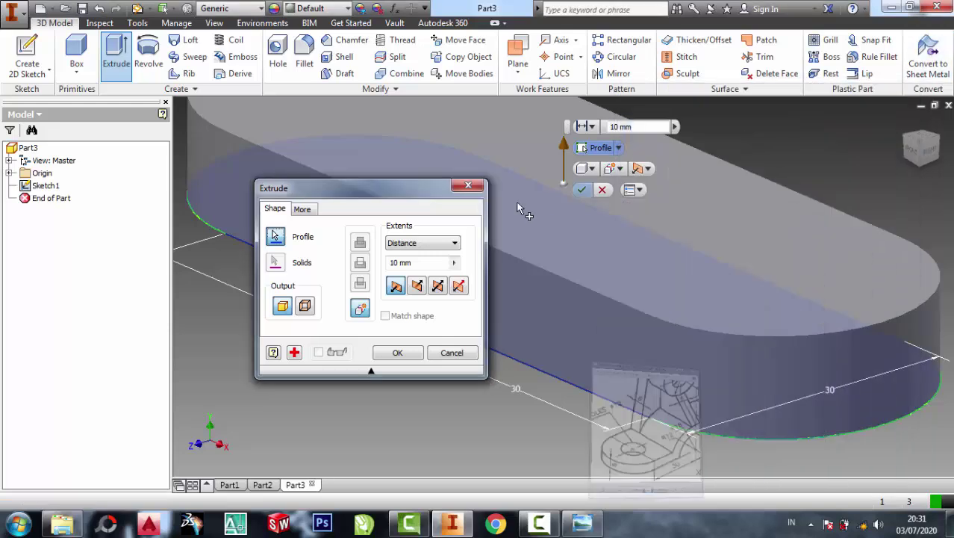
pyautogui.click(422, 262)
pyautogui.write('8')
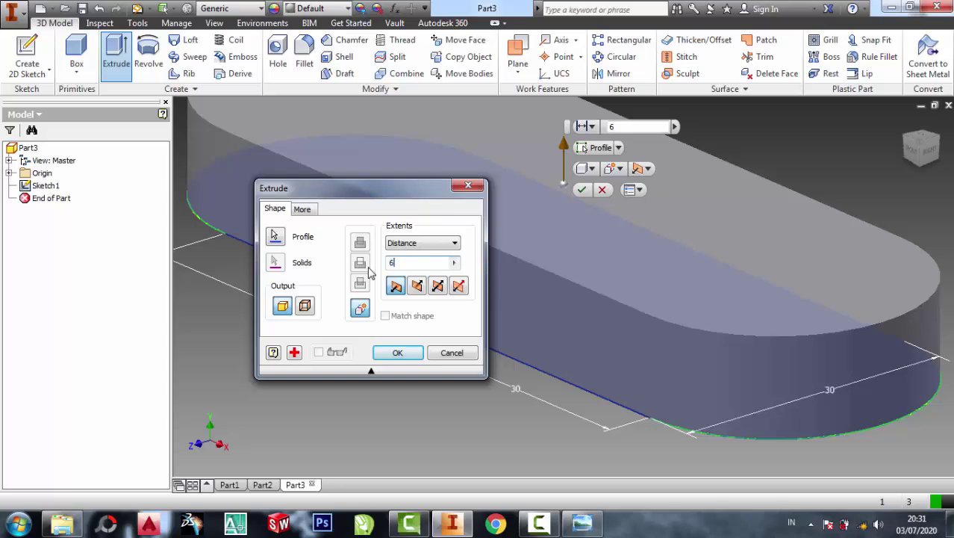
pyautogui.press('Return')
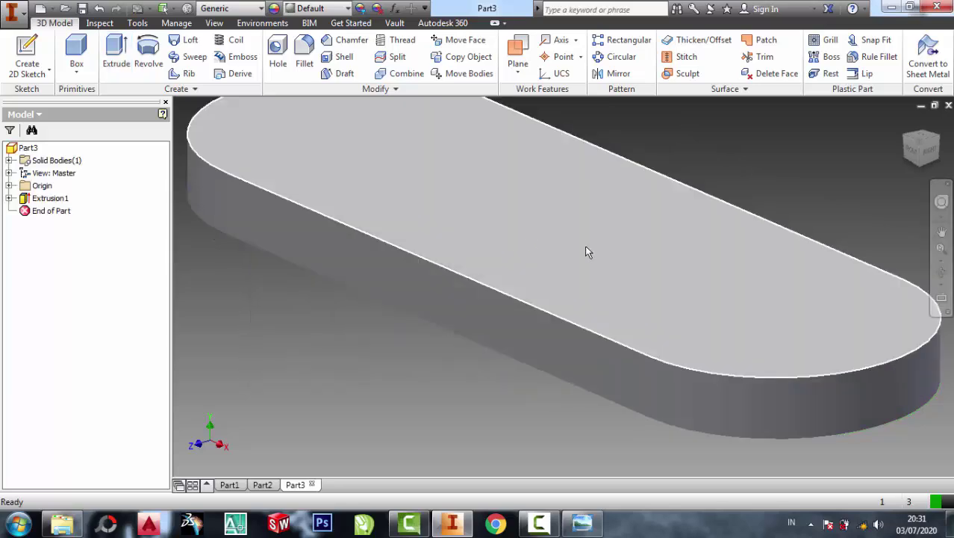
# Zoom into the reference drawing to study it, then hide the viewer
pyautogui.click(581, 523)
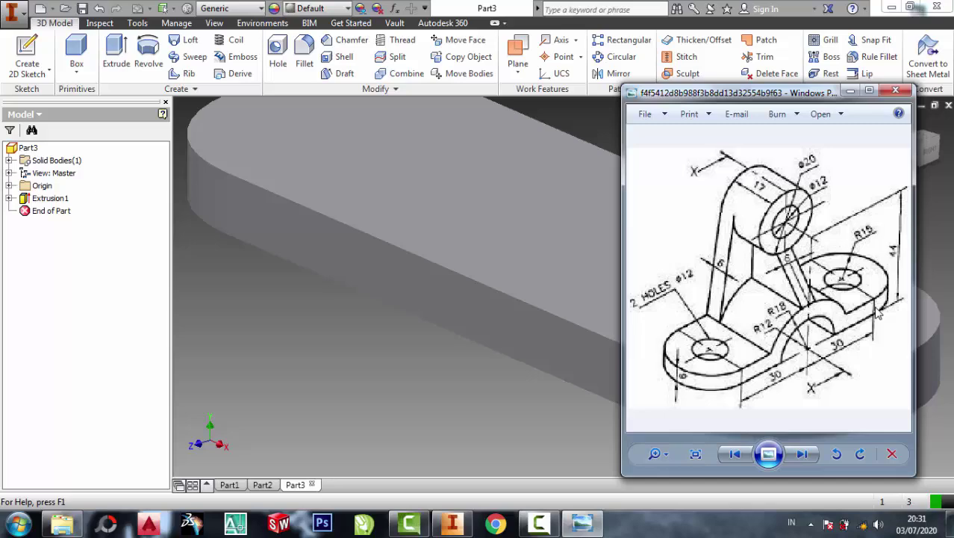
pyautogui.scroll(1, 690, 271)
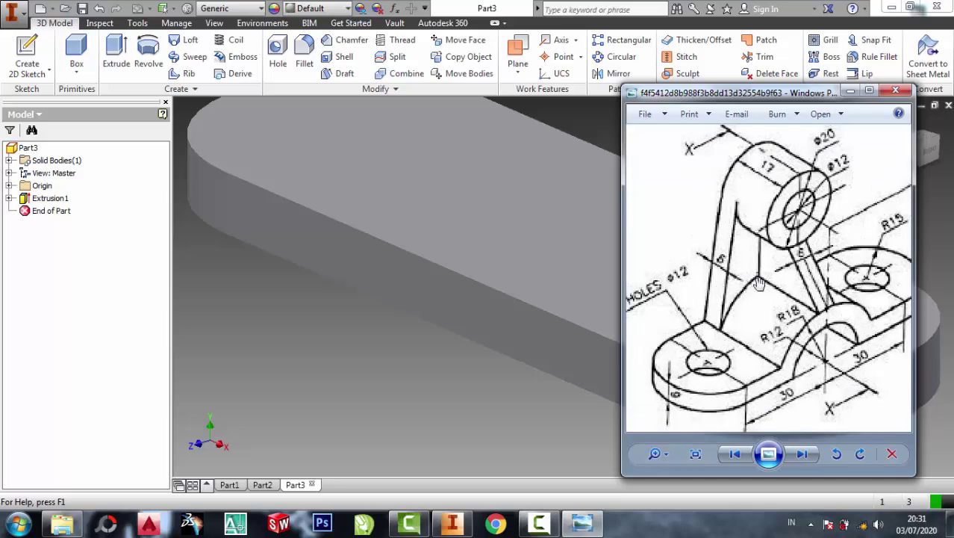
pyautogui.scroll(1, 784, 321)
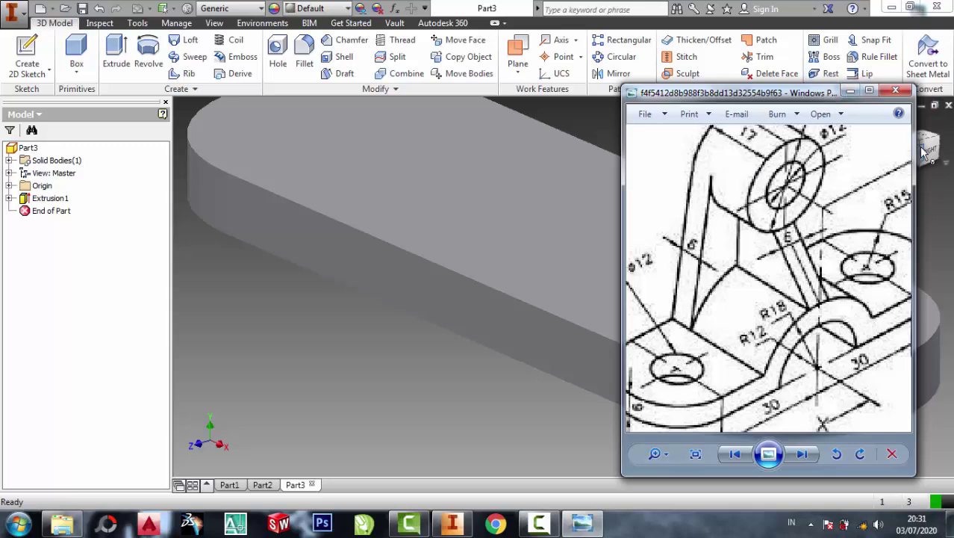
pyautogui.click(850, 90)
# Start a sketch on the base plate's top face with a line running left from the top edge's midpoint
pyautogui.click(590, 224)
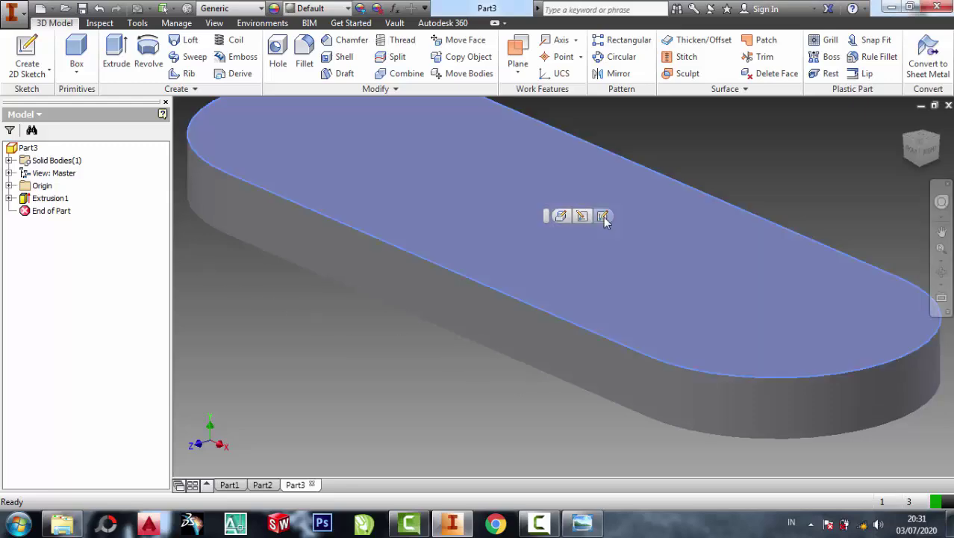
pyautogui.click(604, 216)
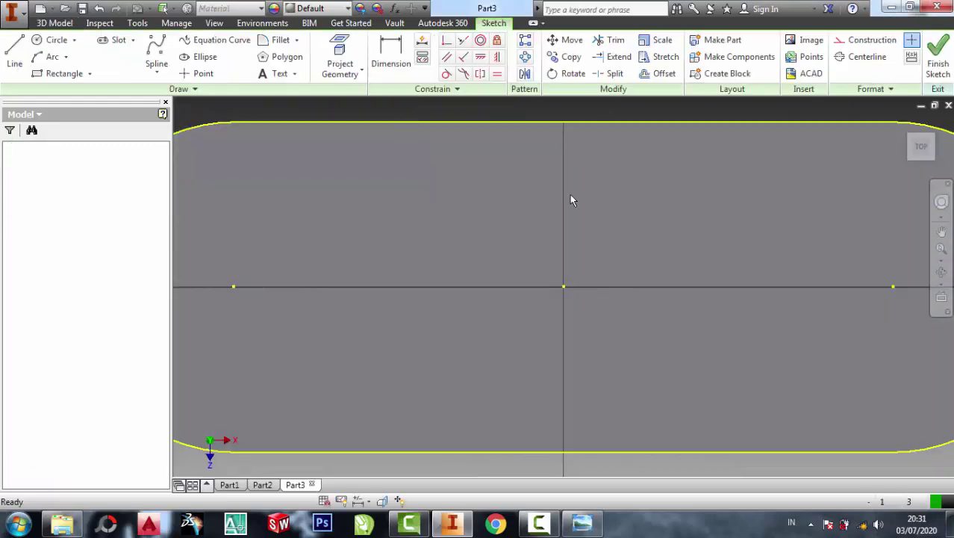
pyautogui.click(14, 51)
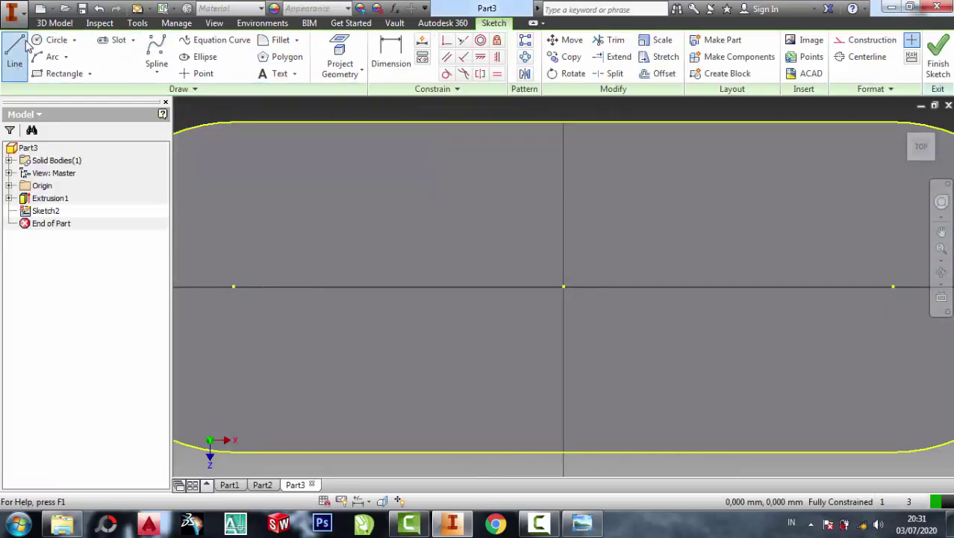
pyautogui.click(563, 121)
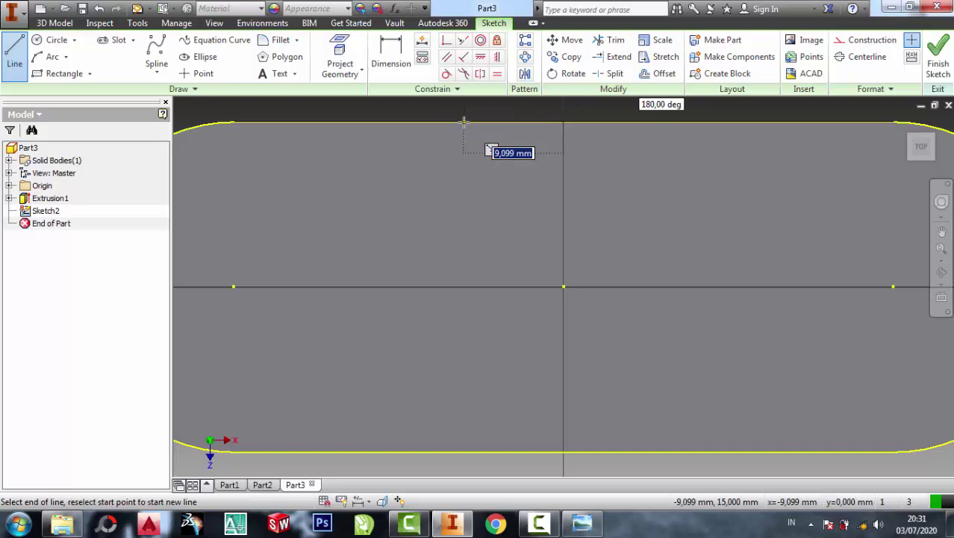
pyautogui.press('Escape')
pyautogui.click(465, 122)
pyautogui.rightClick(464, 122)
pyautogui.click(523, 119)
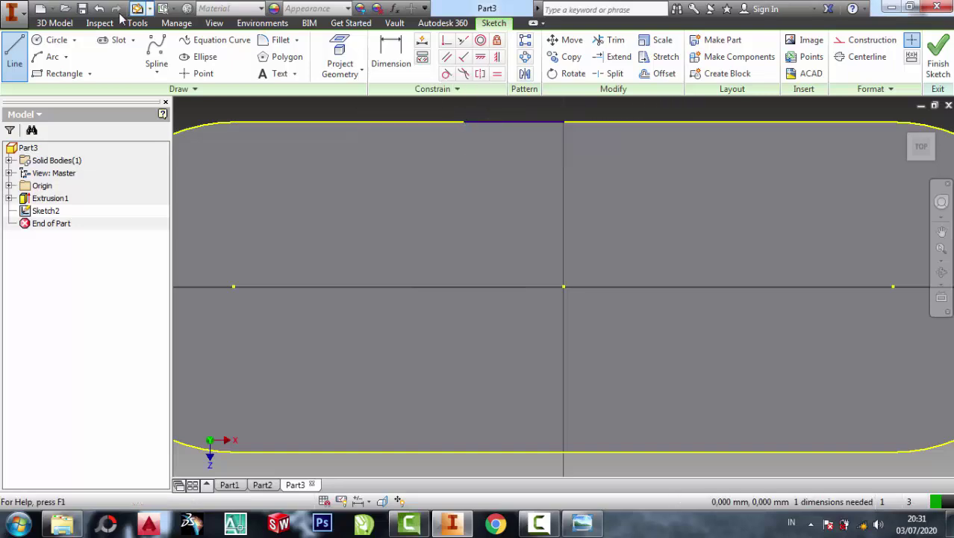
# Draw a second line running right from the top edge's midpoint
pyautogui.click(22, 51)
pyautogui.click(564, 121)
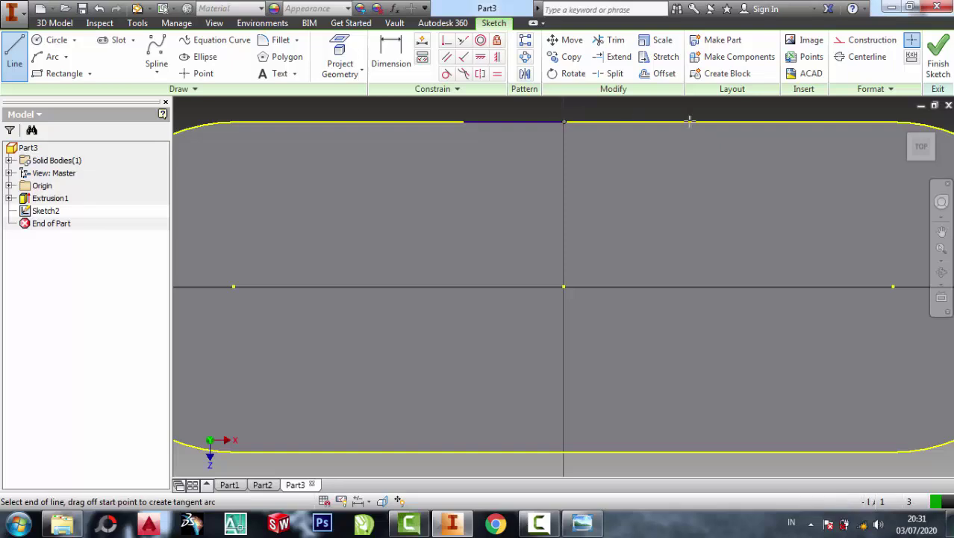
pyautogui.click(640, 122)
pyautogui.rightClick(640, 122)
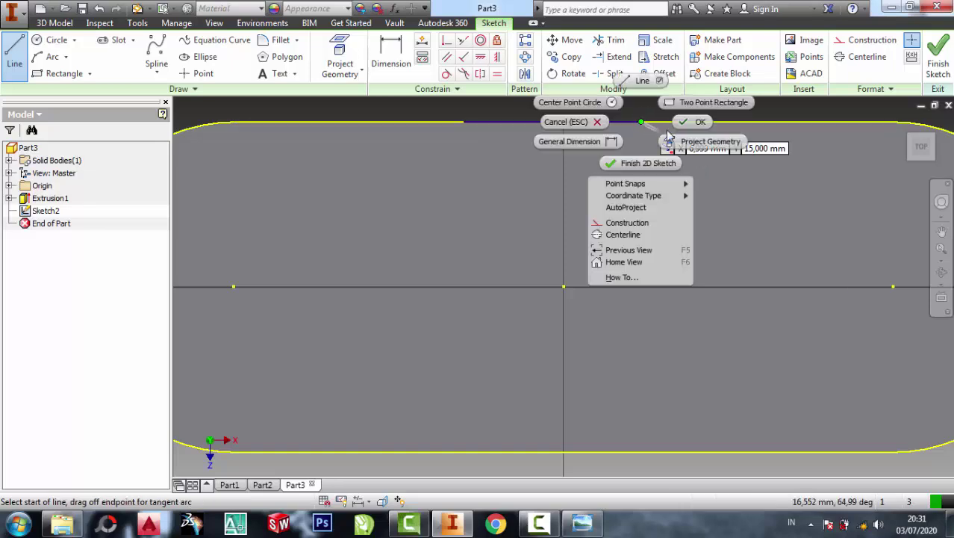
pyautogui.press('Escape')
pyautogui.moveTo(617, 170); pyautogui.dragTo(610, 226, button='middle')
# Dimension the left line to 18 mm
pyautogui.click(390, 56)
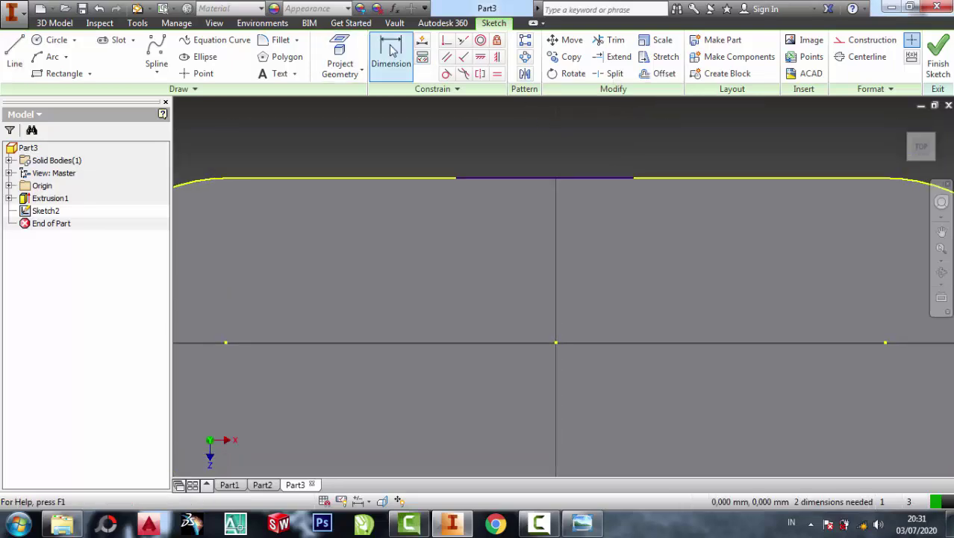
pyautogui.click(520, 179)
pyautogui.click(515, 147)
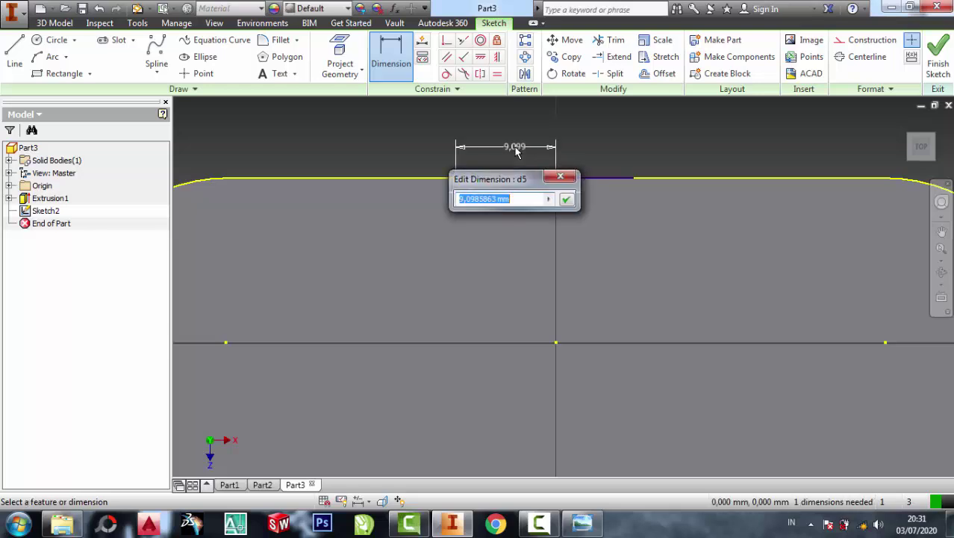
pyautogui.write('18')
pyautogui.press('Return')
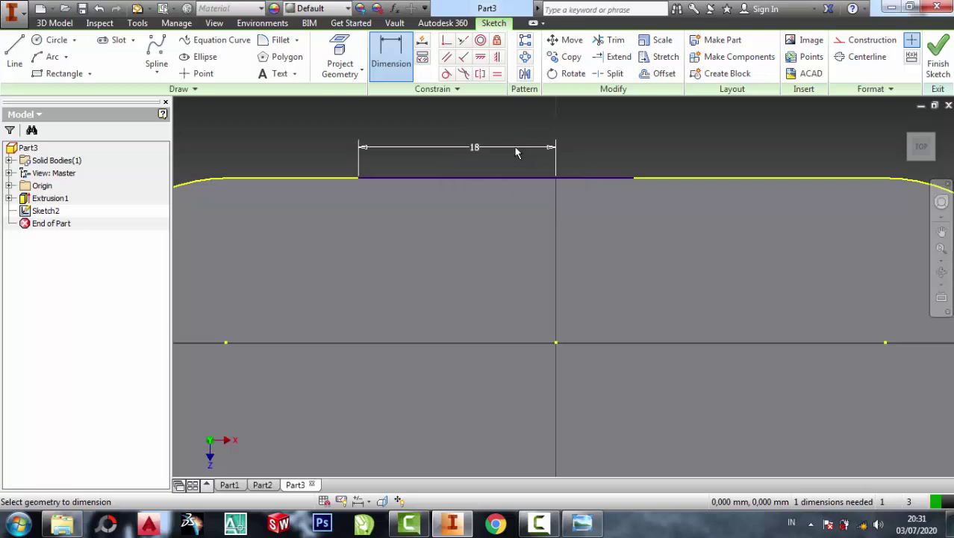
# Delete the extra long line overlapping the top edge
pyautogui.click(614, 179)
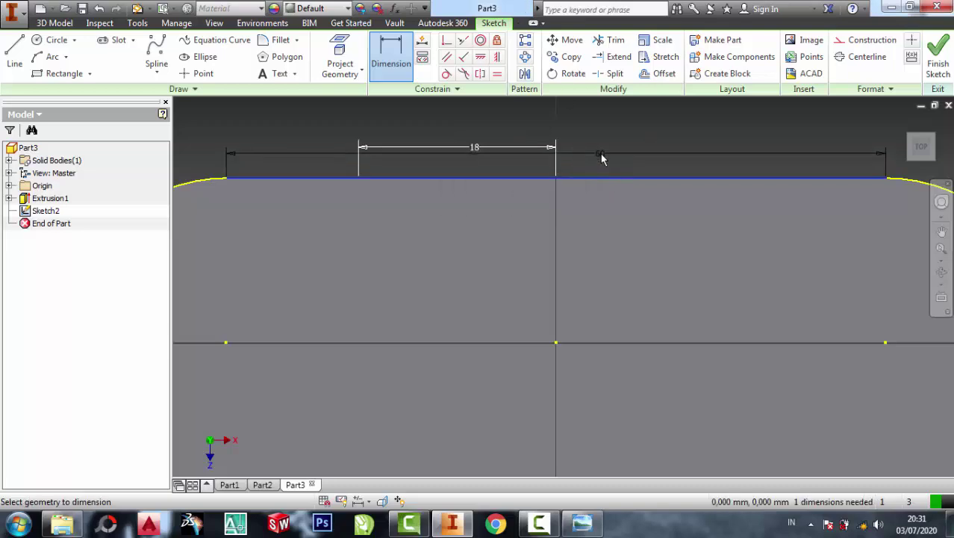
pyautogui.press('Escape')
pyautogui.click(391, 60)
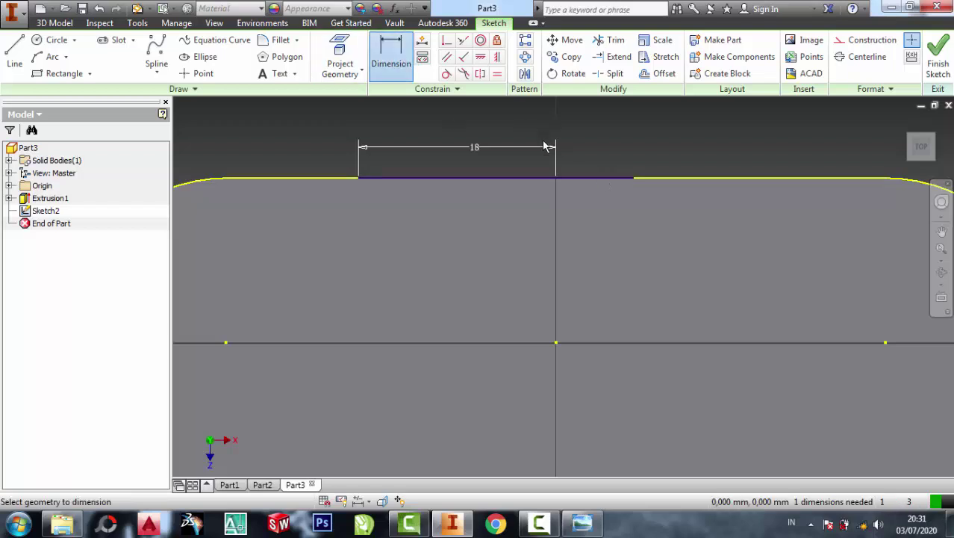
pyautogui.click(575, 180)
pyautogui.press('Escape')
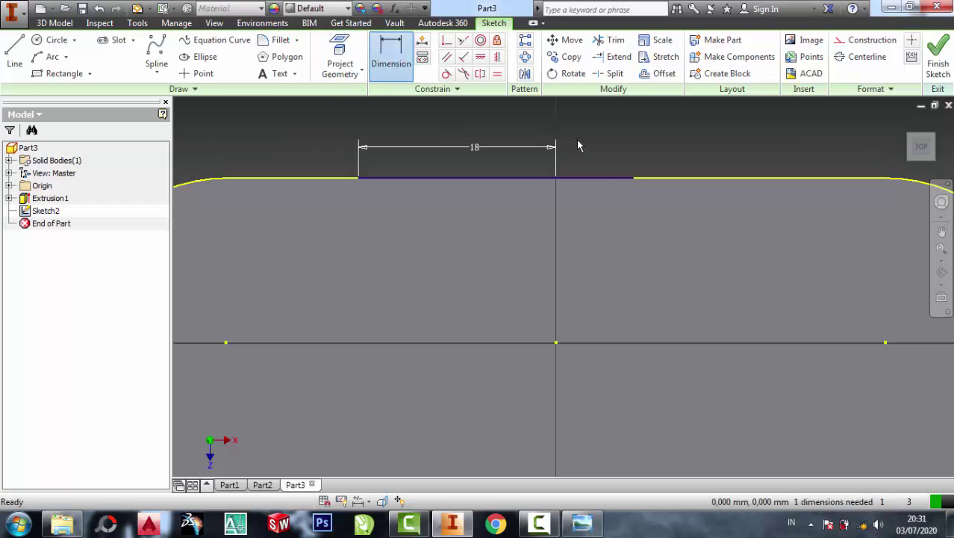
pyautogui.click(681, 179)
pyautogui.rightClick(681, 180)
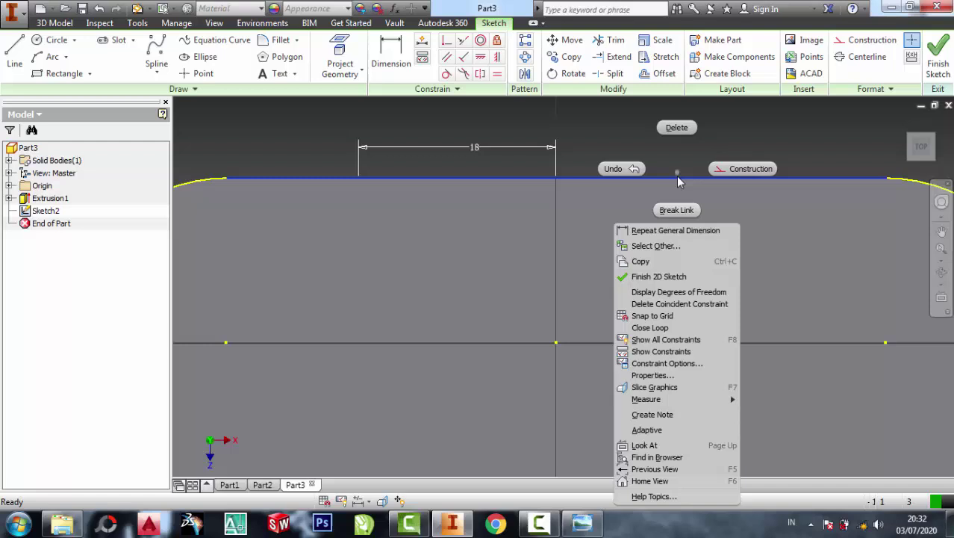
pyautogui.click(675, 128)
# Dimension the short line right of centre to 18 mm
pyautogui.click(391, 60)
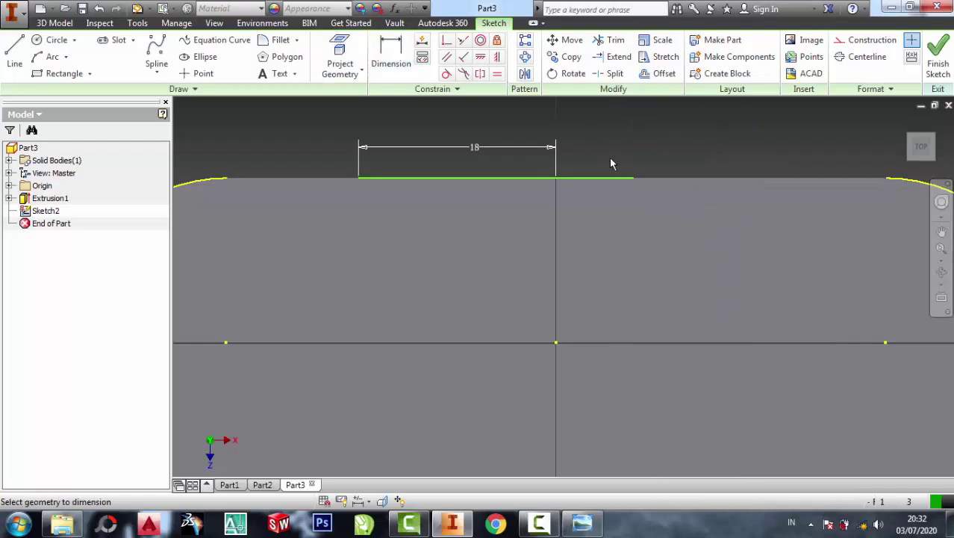
pyautogui.click(594, 179)
pyautogui.click(598, 138)
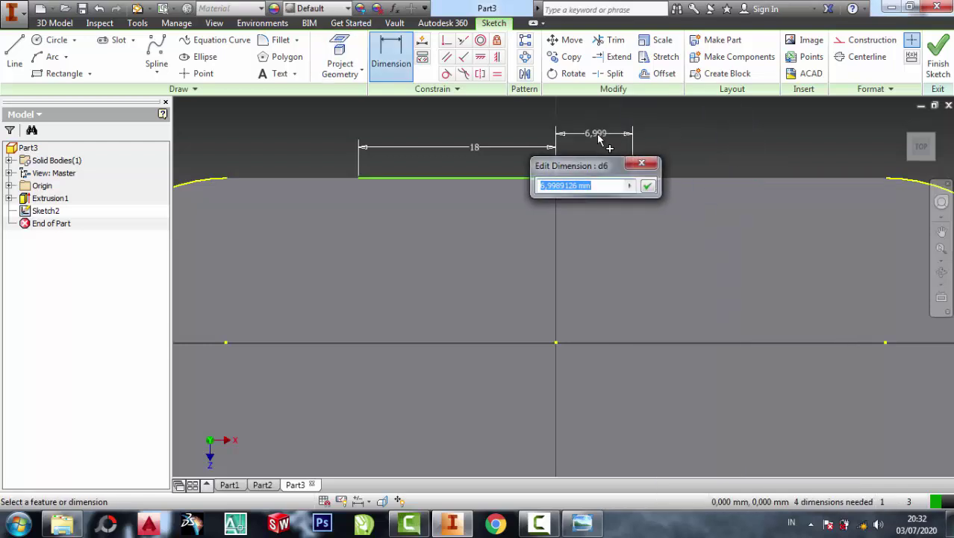
pyautogui.write('18')
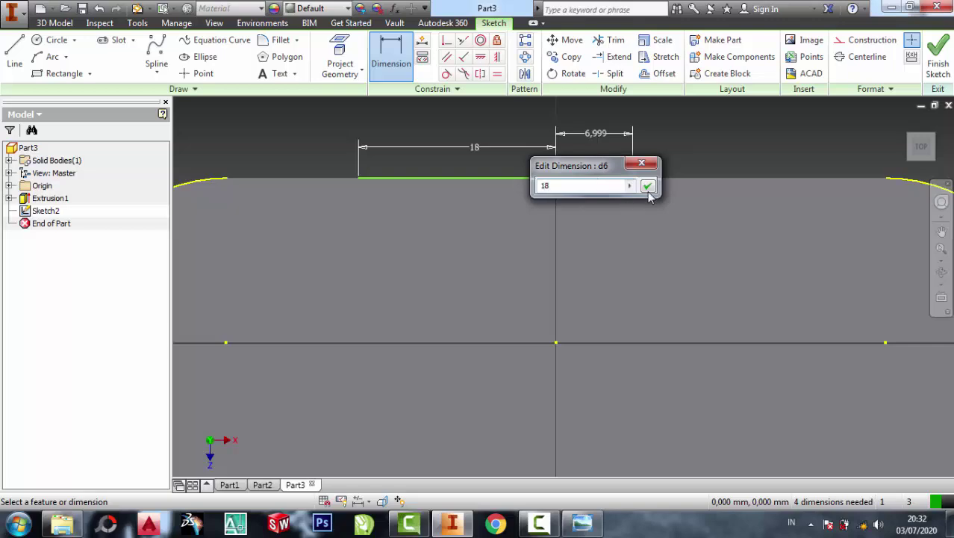
pyautogui.click(647, 186)
# Draw the rectangle's left, bottom and right sides to close the outline
pyautogui.click(14, 54)
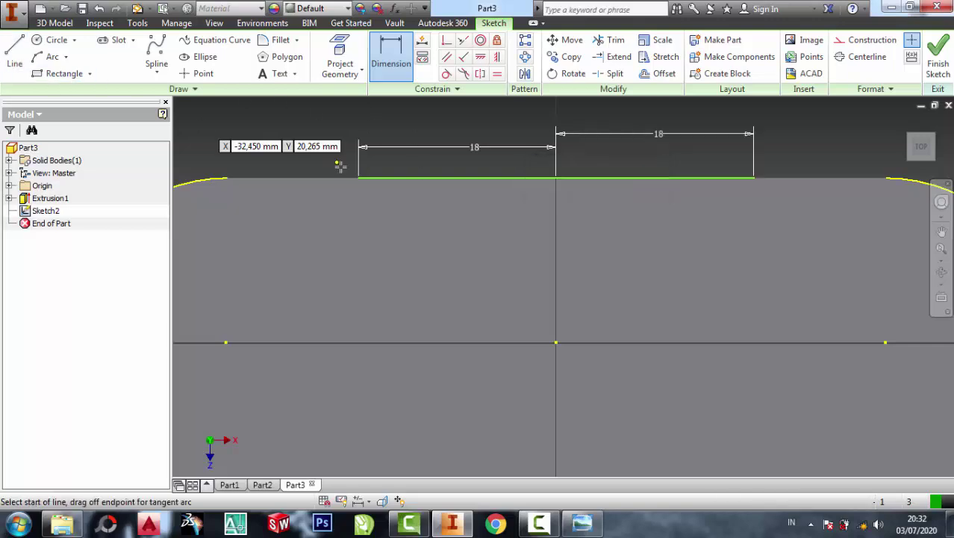
pyautogui.click(357, 177)
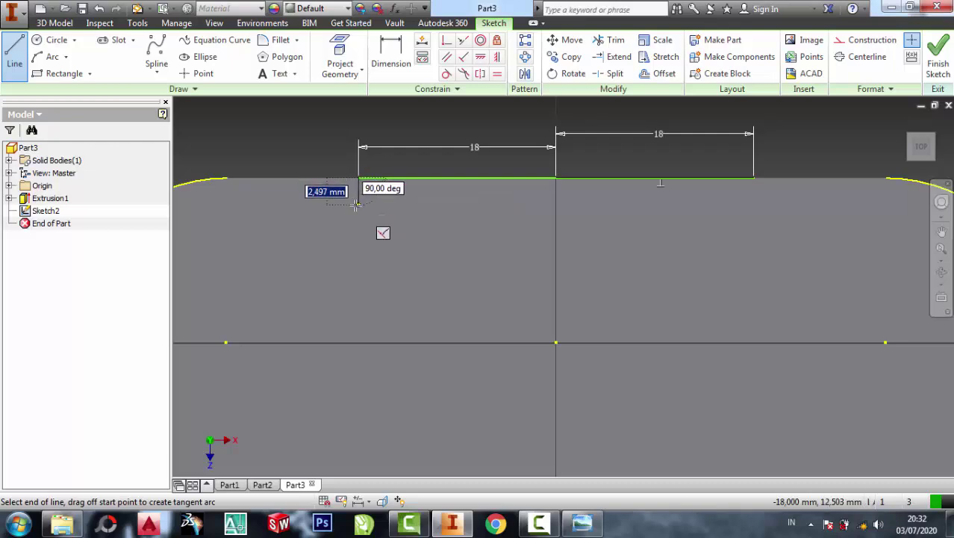
pyautogui.click(360, 213)
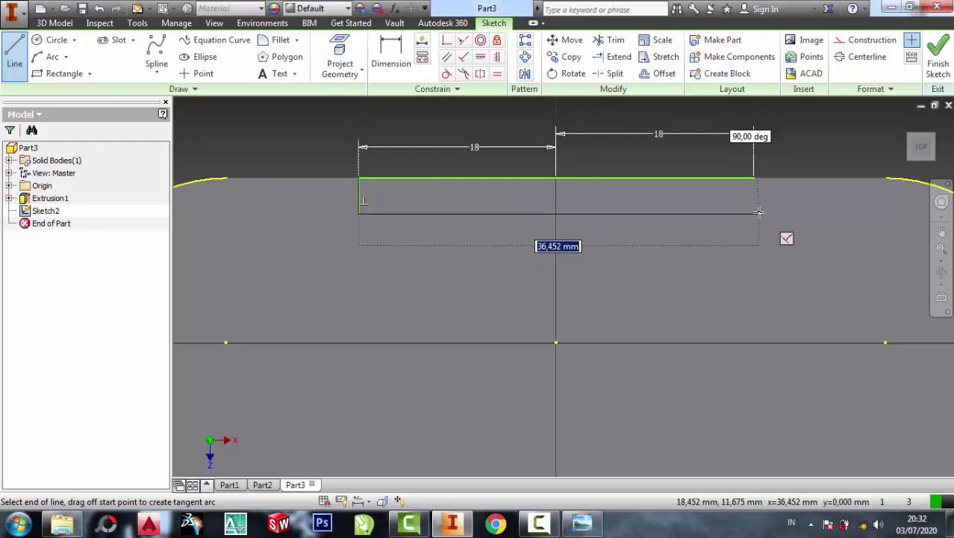
pyautogui.click(755, 215)
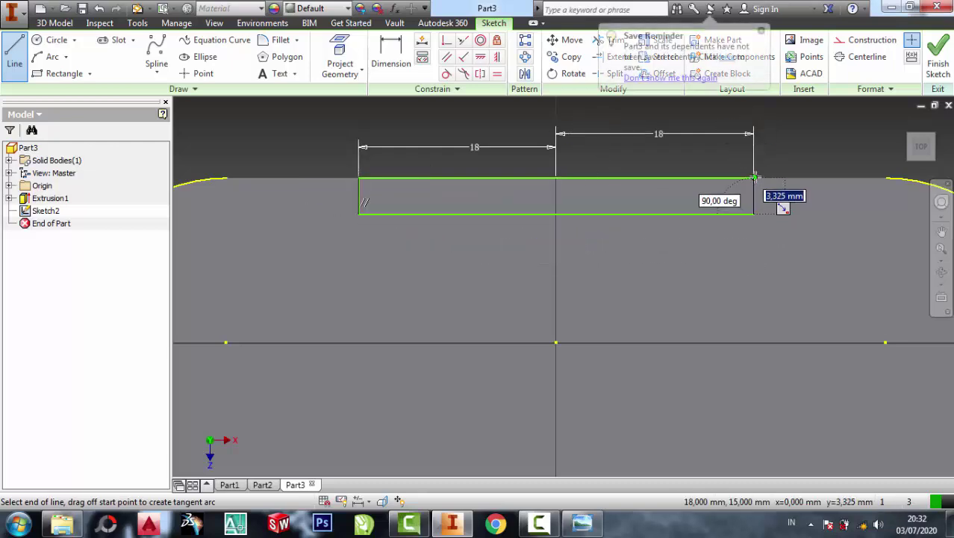
pyautogui.click(754, 177)
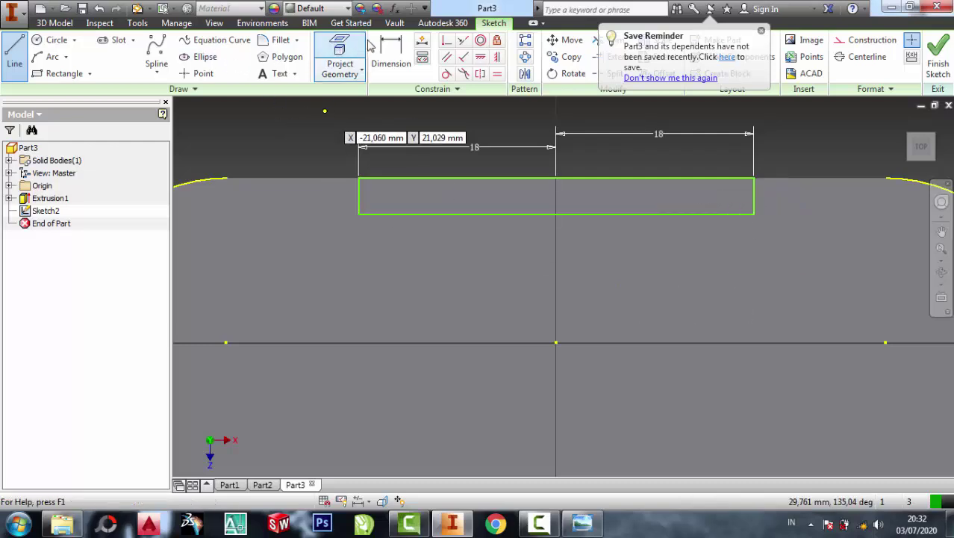
# Set the rectangle's height to 6 mm and finish the sketch
pyautogui.click(391, 54)
pyautogui.click(359, 195)
pyautogui.click(330, 193)
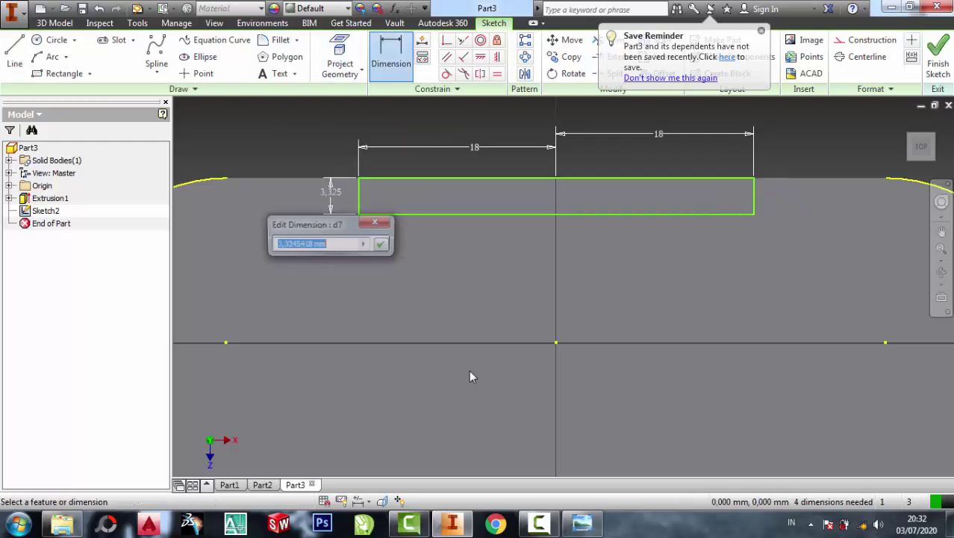
pyautogui.hotkey('alt', 'Tab')
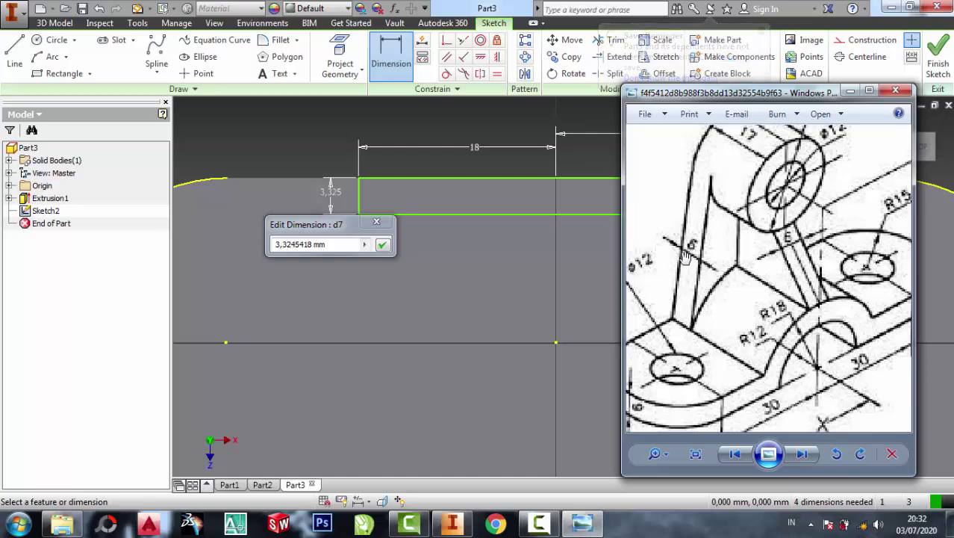
pyautogui.click(851, 91)
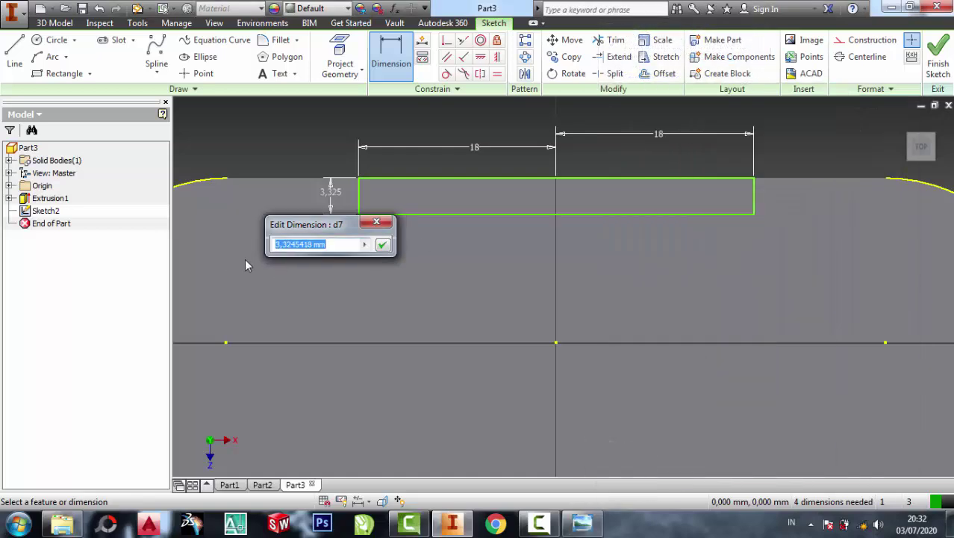
pyautogui.write('6')
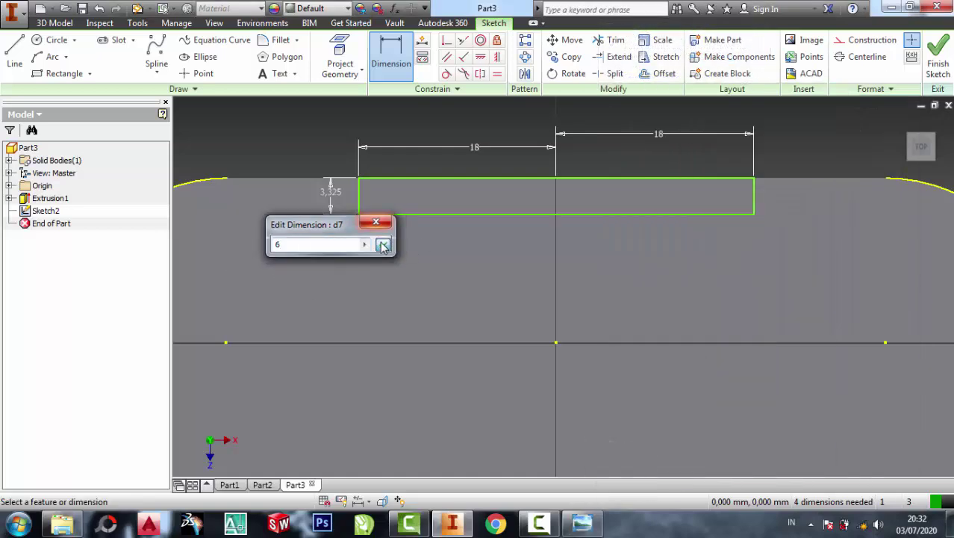
pyautogui.click(381, 244)
pyautogui.click(946, 67)
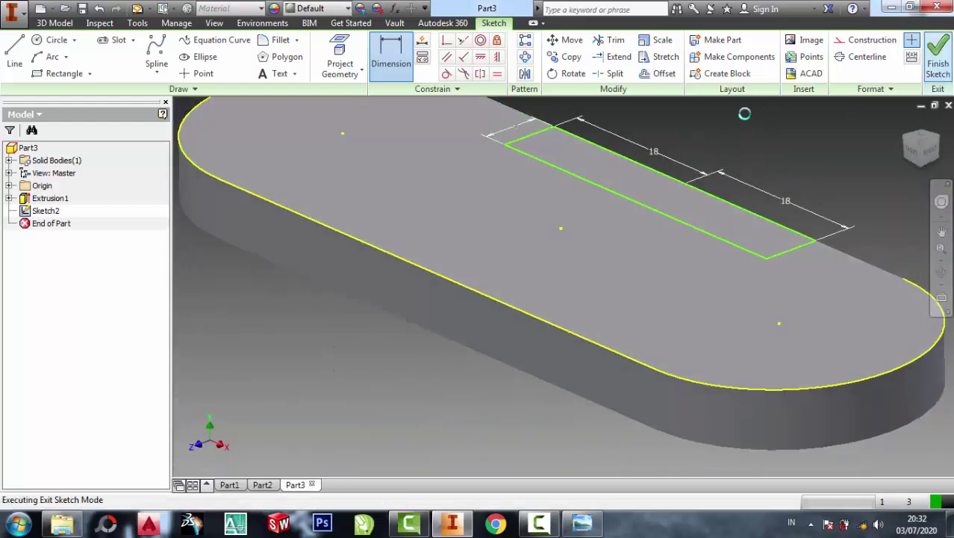
# Extrude the 36 × 6 rectangle upward into the vertical web wall, checking the drawing for its height
pyautogui.click(113, 65)
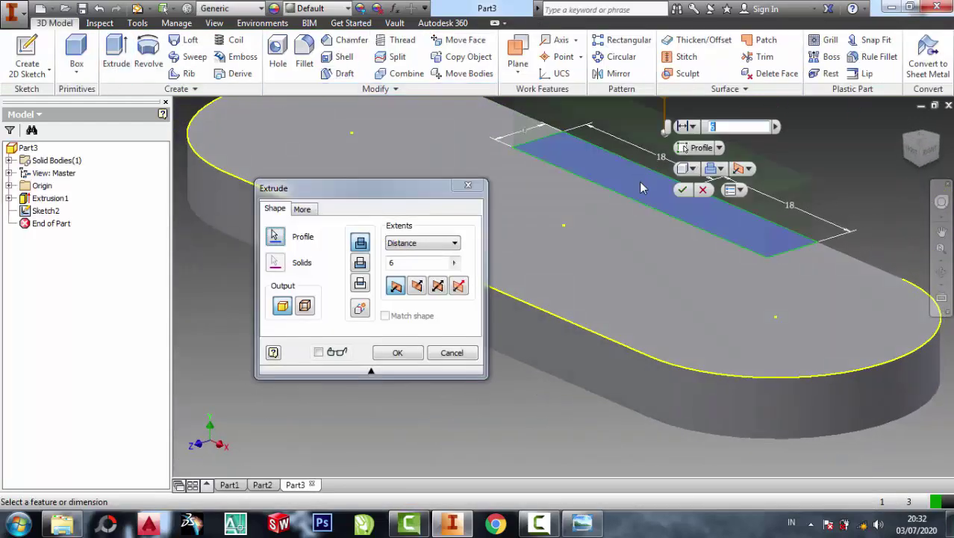
pyautogui.scroll(-2, 721, 312)
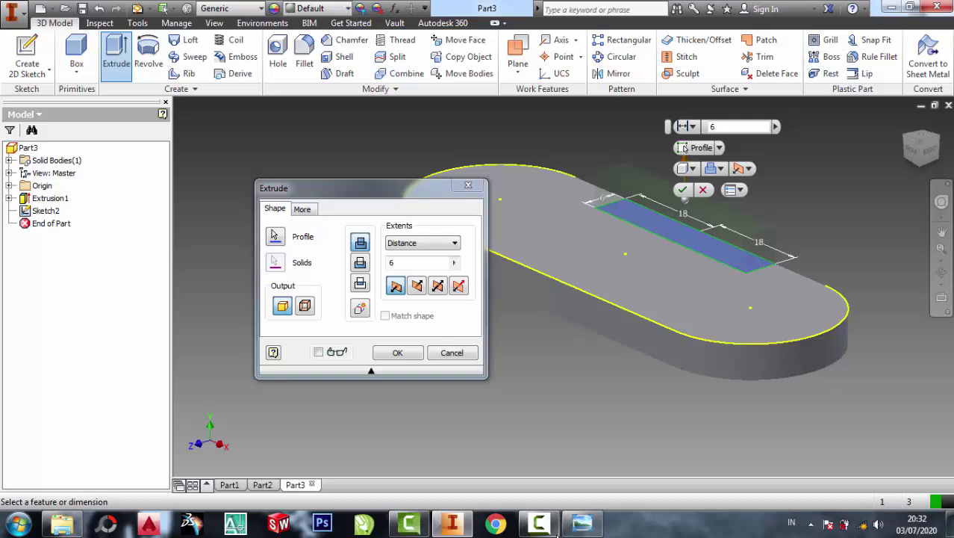
pyautogui.click(582, 523)
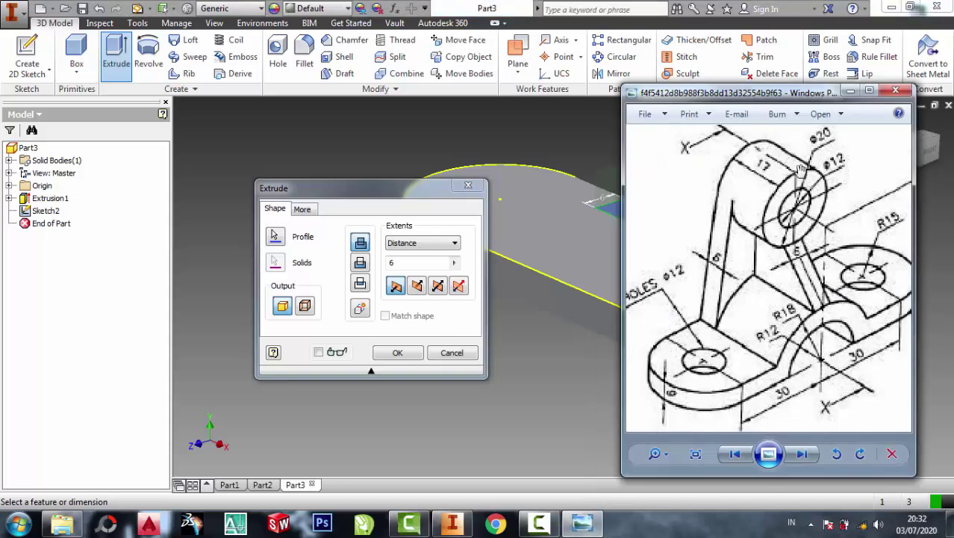
pyautogui.scroll(1, 797, 168)
pyautogui.scroll(-1, 749, 177)
pyautogui.scroll(1, 820, 140)
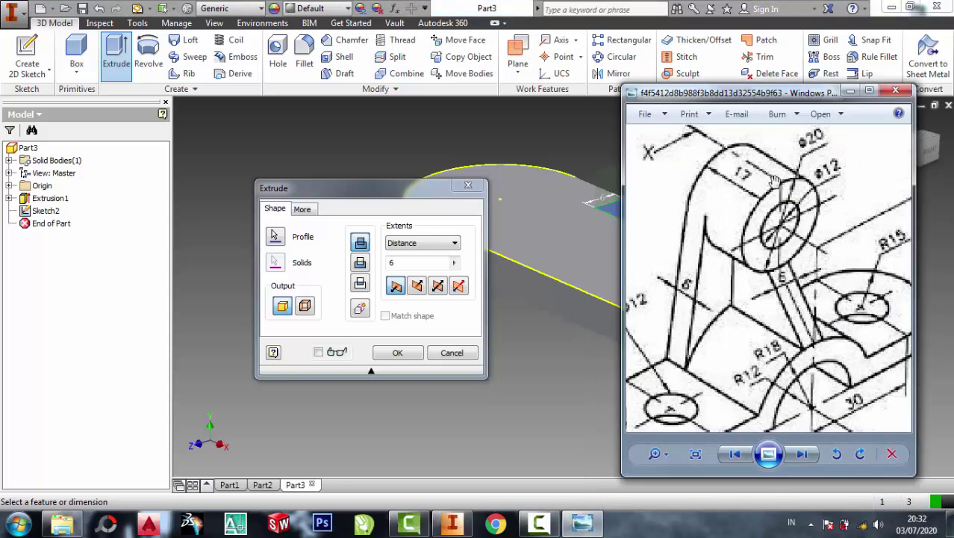
pyautogui.scroll(-1, 775, 179)
pyautogui.scroll(1, 884, 289)
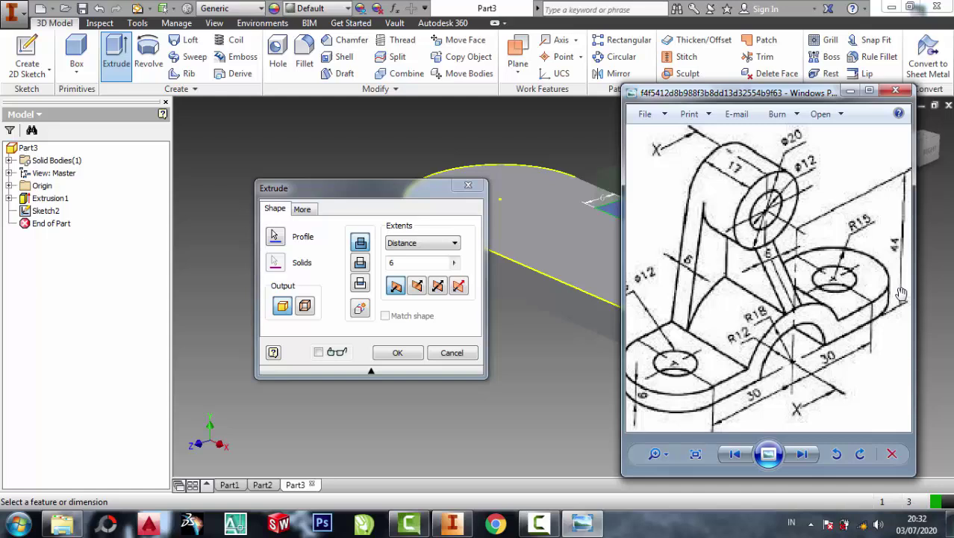
pyautogui.click(404, 276)
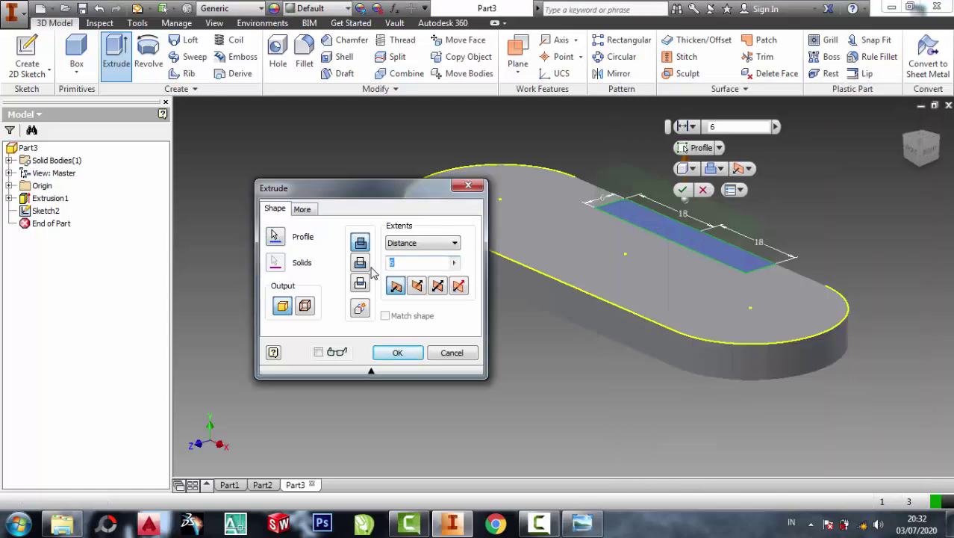
pyautogui.click(398, 353)
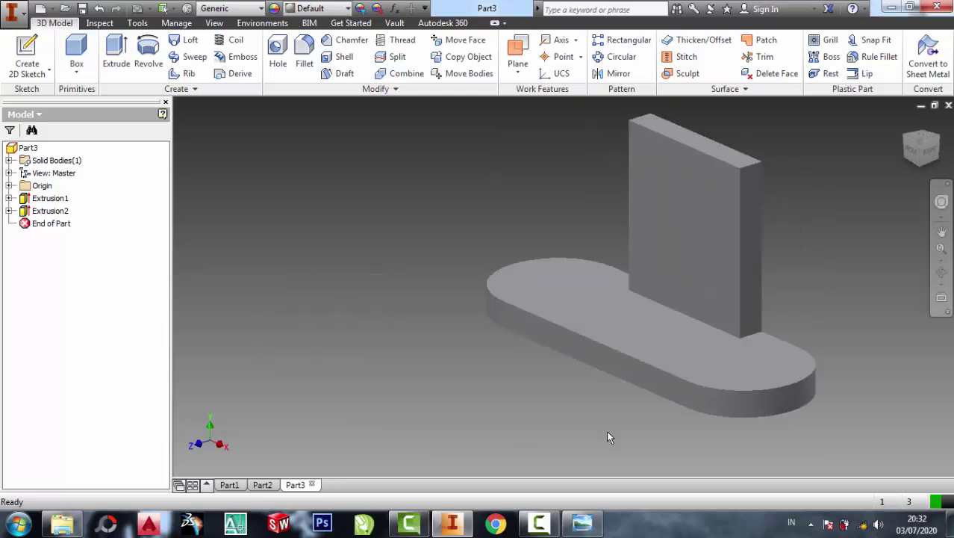
# Free-orbit the model until the wall's broad back face shows, then select that face
pyautogui.click(581, 523)
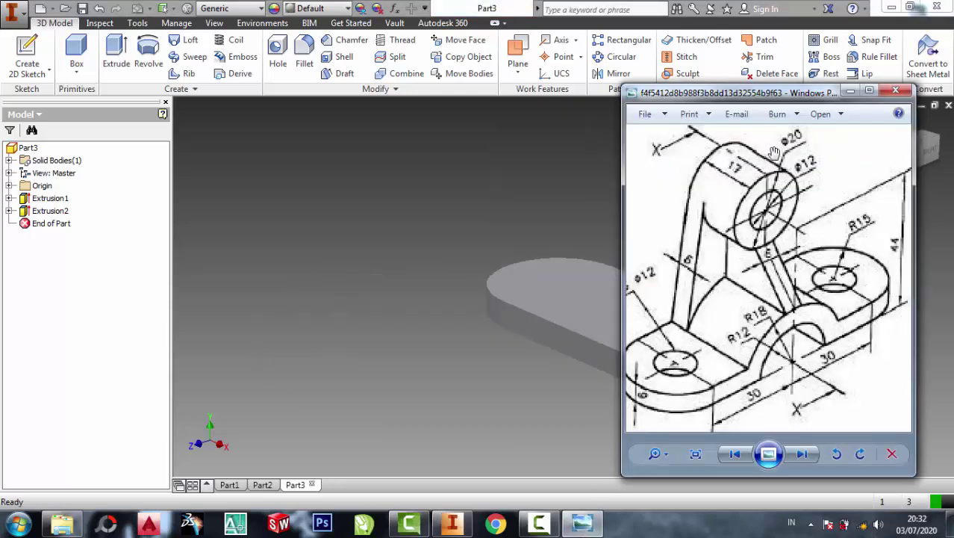
pyautogui.click(852, 90)
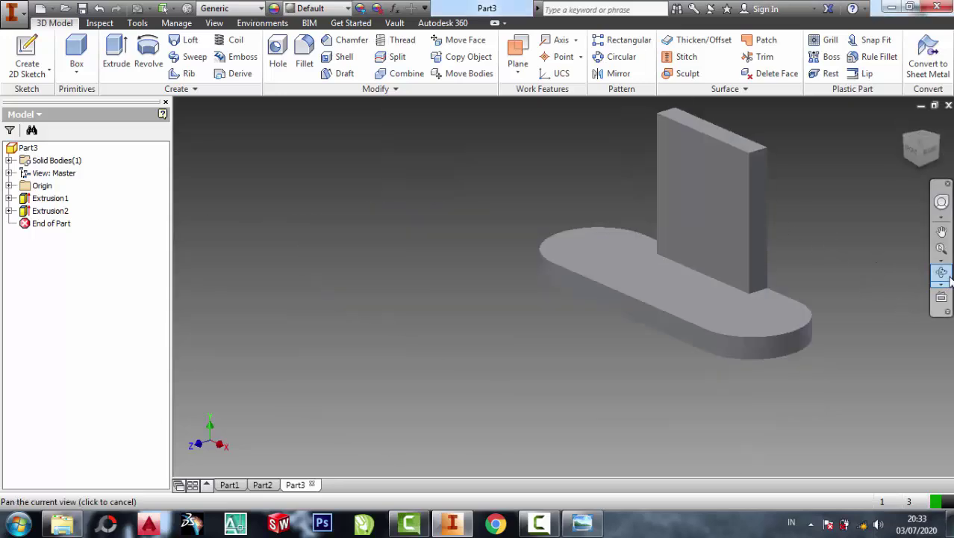
pyautogui.click(941, 273)
pyautogui.moveTo(774, 239); pyautogui.dragTo(655, 191)
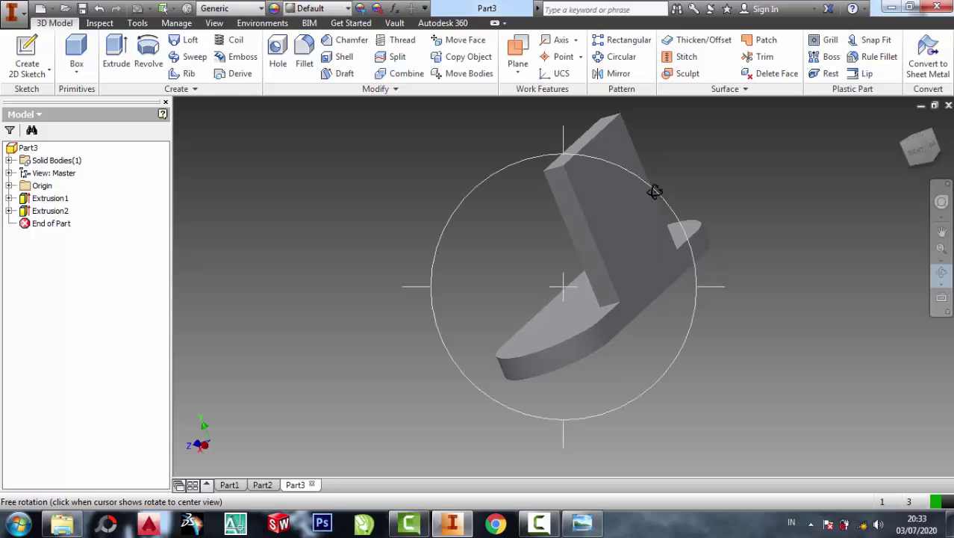
pyautogui.rightClick(654, 191)
pyautogui.click(735, 125)
pyautogui.click(667, 189)
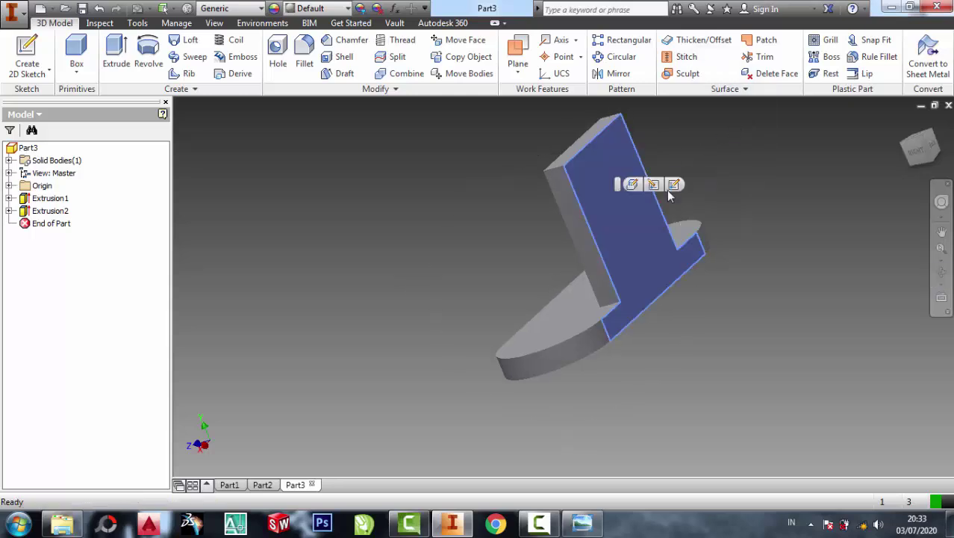
# Start a new sketch on the wall's back face after checking the reference drawing
pyautogui.click(674, 185)
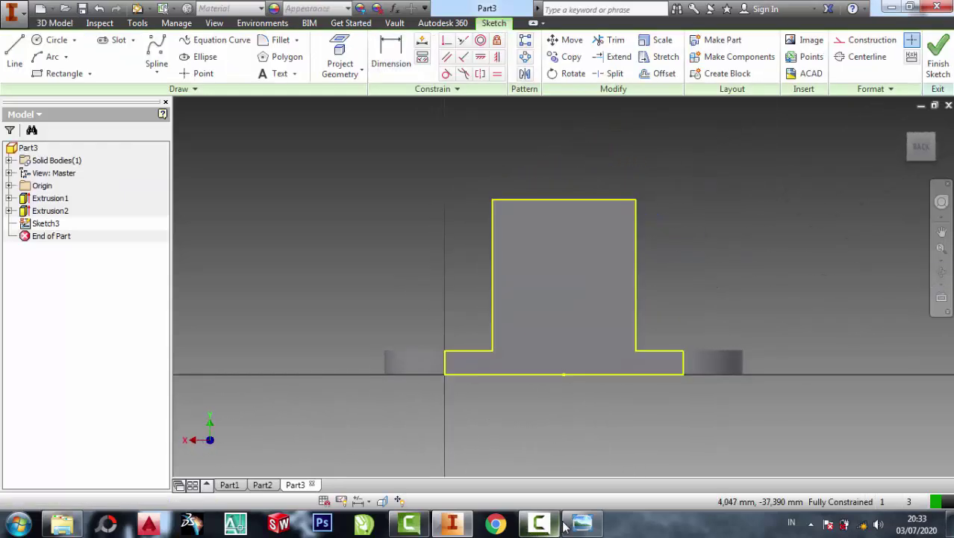
pyautogui.click(583, 525)
pyautogui.scroll(2, 737, 143)
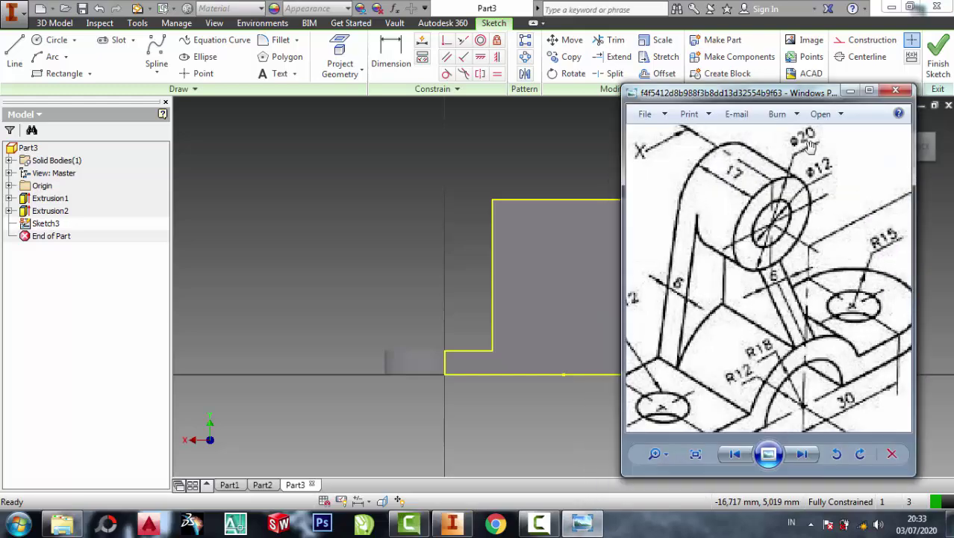
pyautogui.click(851, 91)
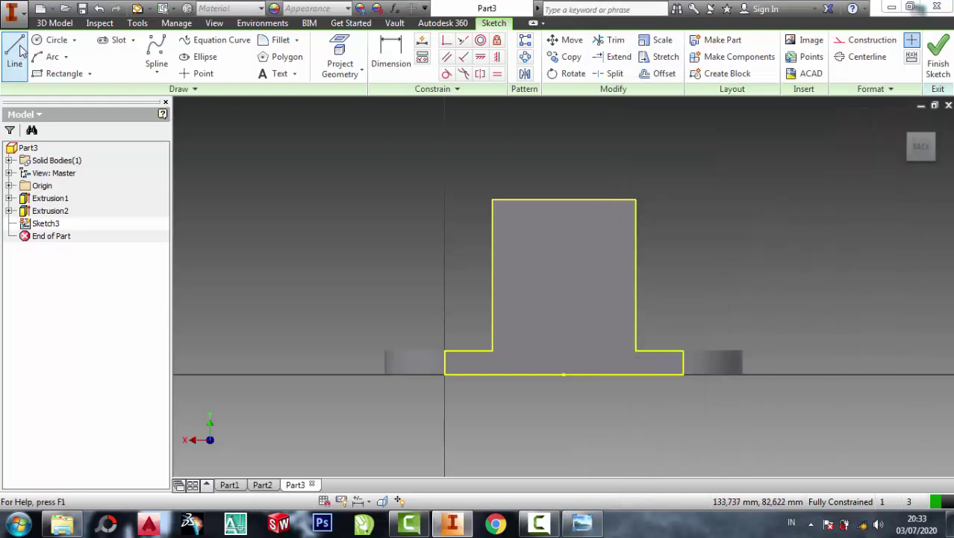
# Draw a 20 mm diameter circle centred on the wall's top-edge midpoint and finish the sketch
pyautogui.click(47, 42)
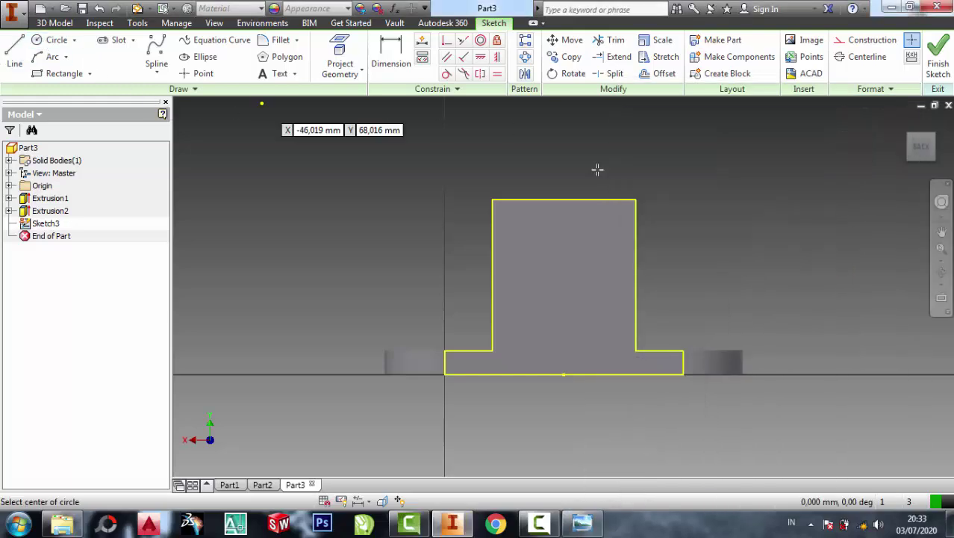
pyautogui.click(564, 199)
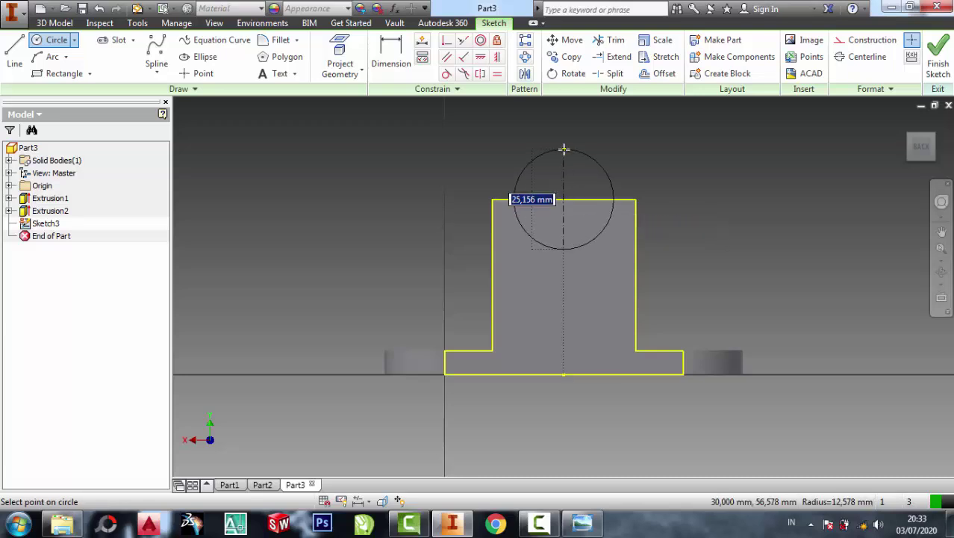
pyautogui.click(563, 146)
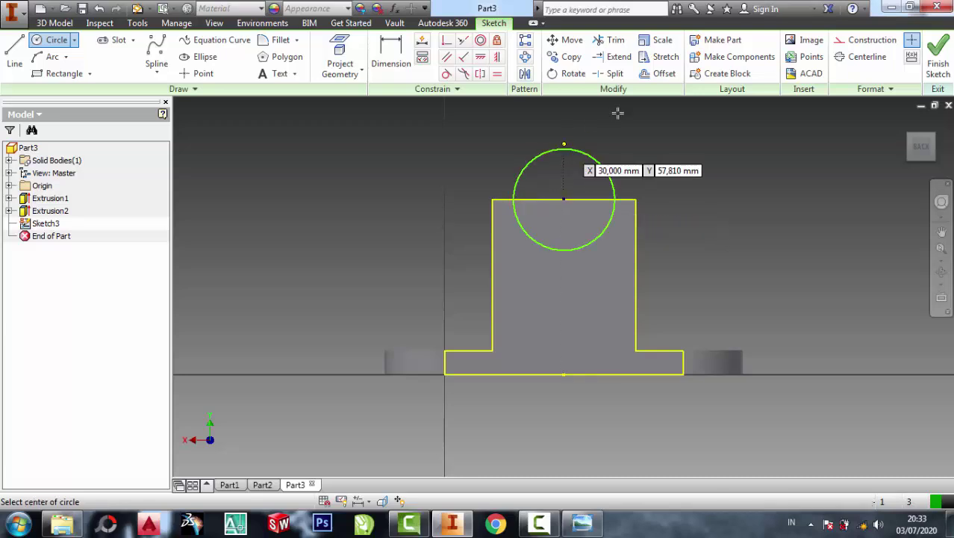
pyautogui.click(390, 56)
pyautogui.click(607, 173)
pyautogui.click(659, 151)
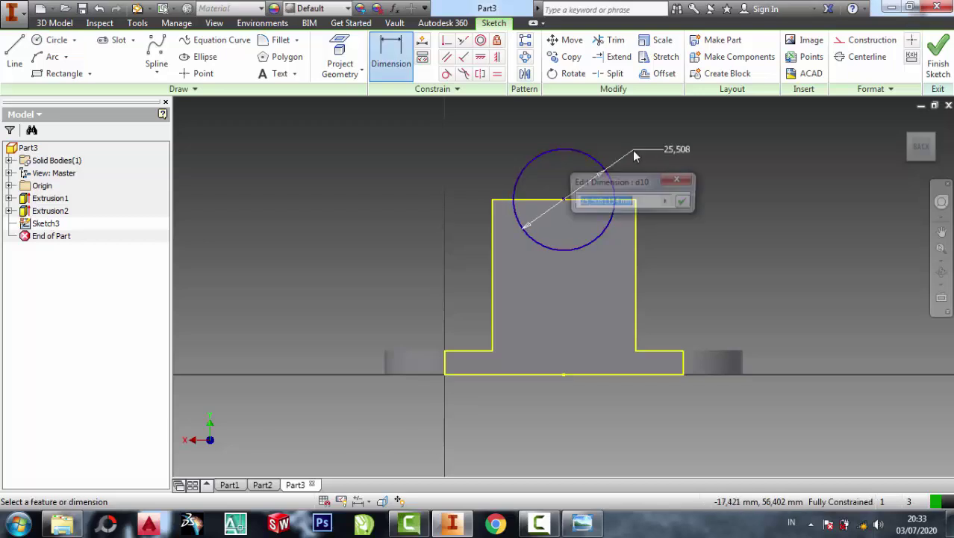
pyautogui.write('20')
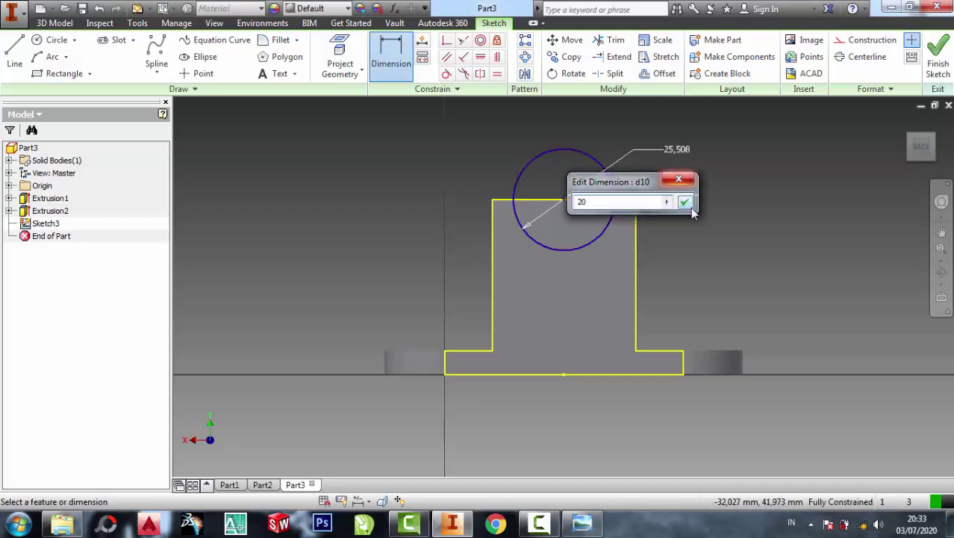
pyautogui.click(684, 201)
pyautogui.click(938, 63)
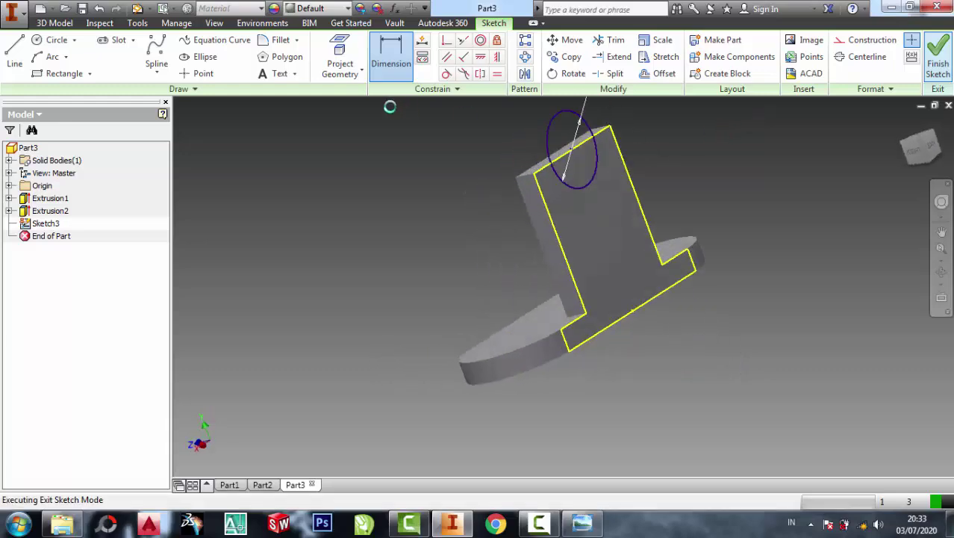
# Extrude the upper half-circle 17 mm outward from the wall as a Join
pyautogui.click(110, 69)
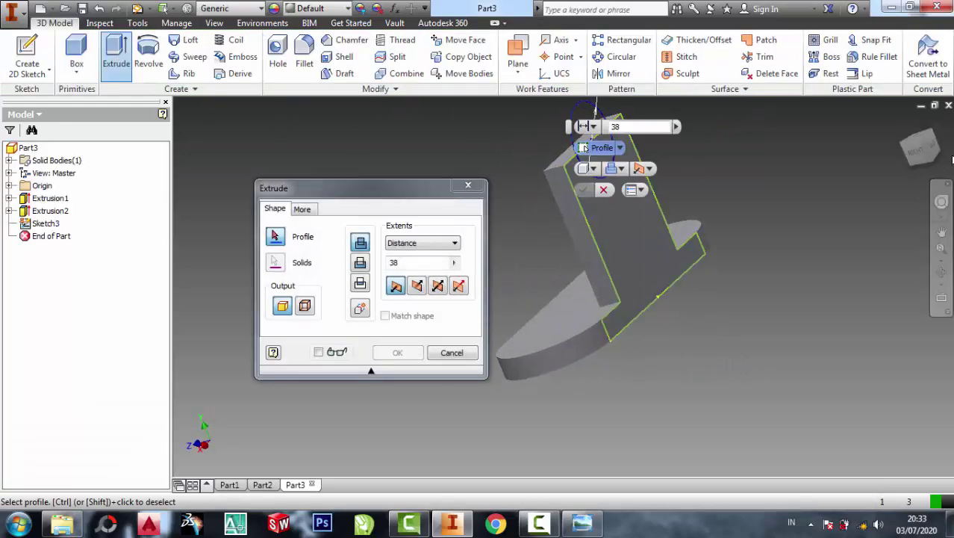
pyautogui.click(902, 124)
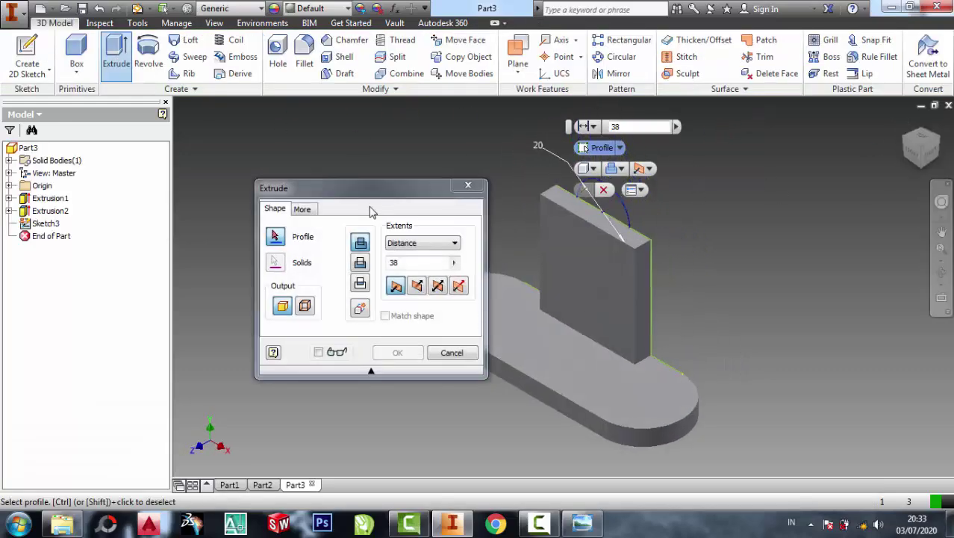
pyautogui.click(602, 202)
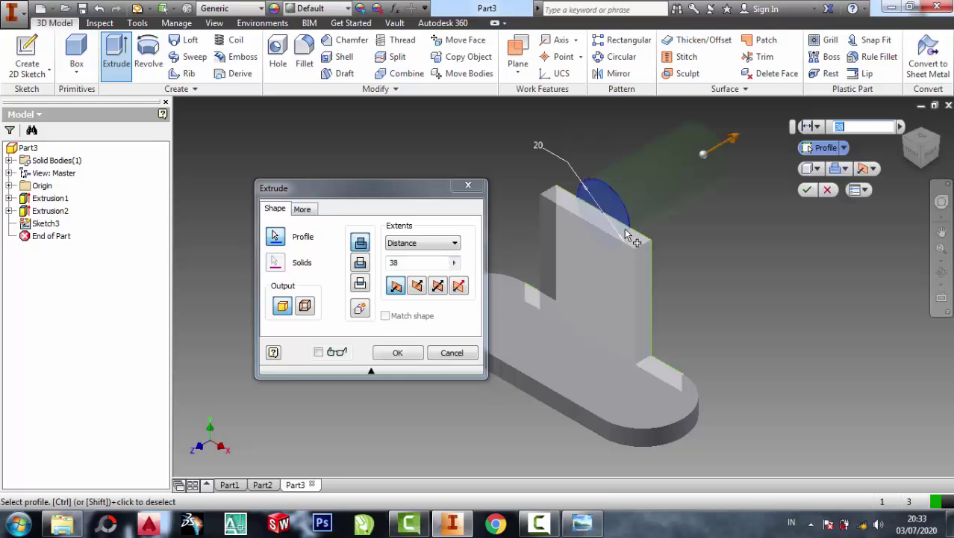
pyautogui.moveTo(735, 143)
pyautogui.mouseDown()
pyautogui.moveTo(561, 227)
pyautogui.moveTo(558, 242)
pyautogui.mouseUp()
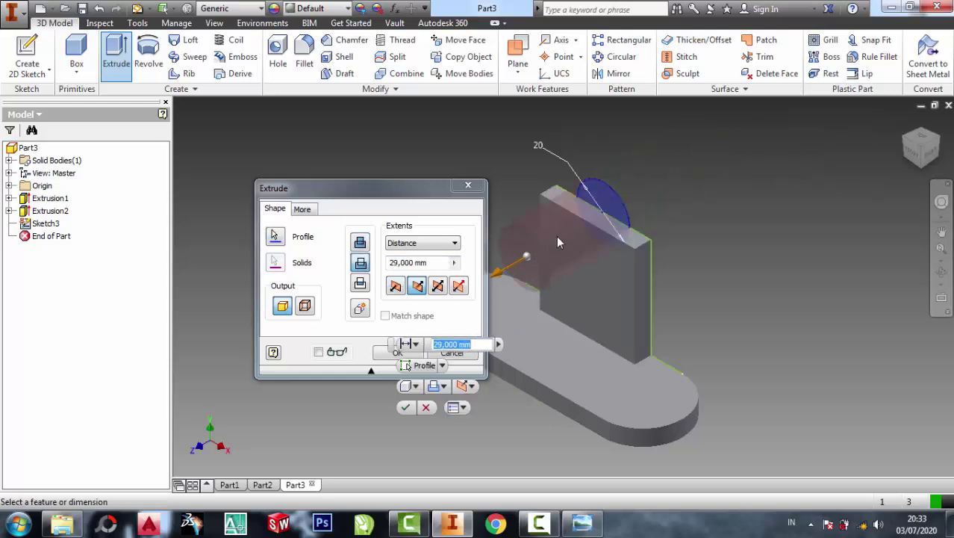
pyautogui.click(363, 247)
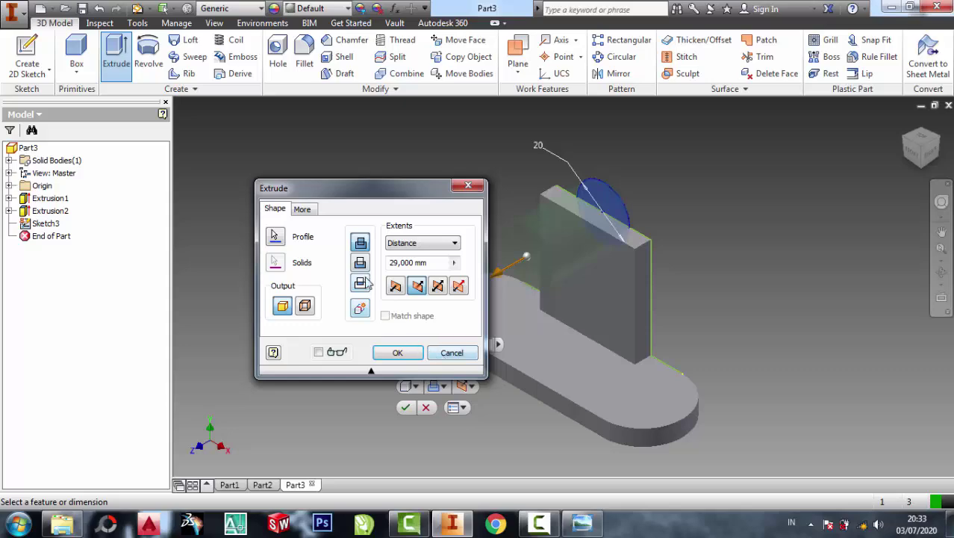
pyautogui.click(582, 523)
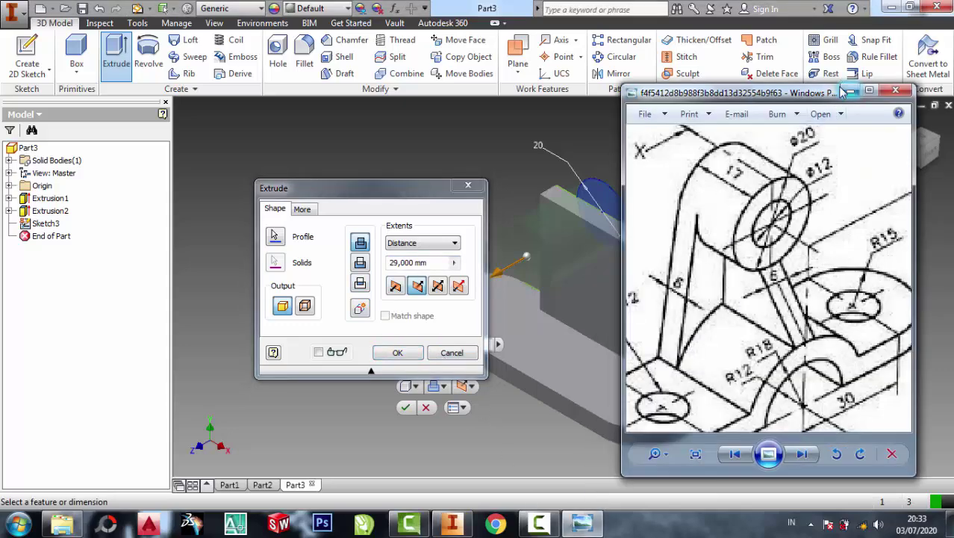
pyautogui.click(850, 90)
pyautogui.write('17')
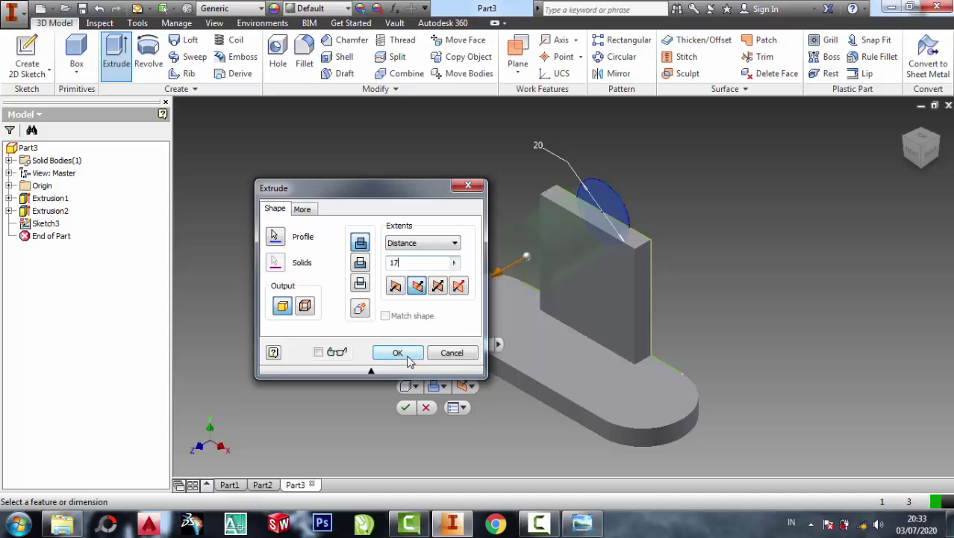
pyautogui.click(409, 357)
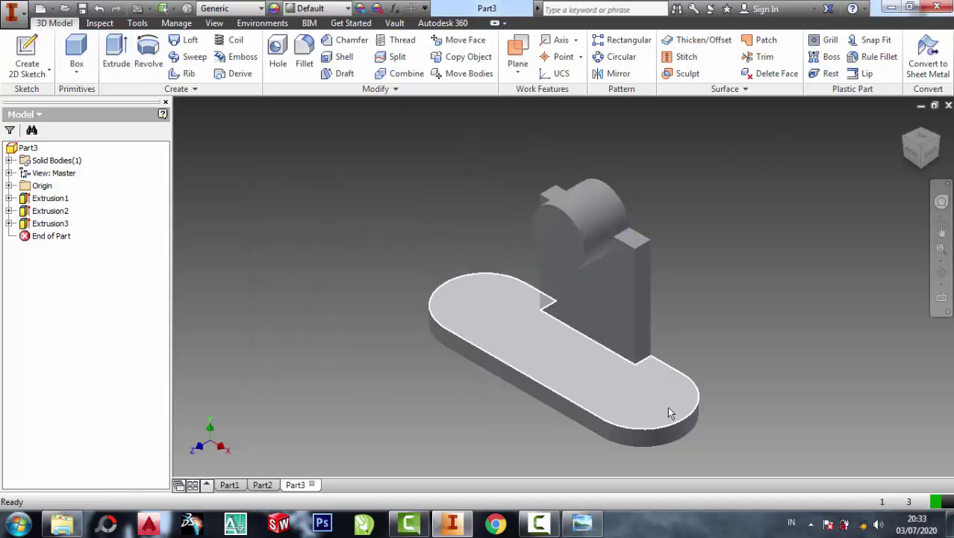
# Sketch a 12 mm circle centred on the boss's round end face
pyautogui.click(582, 522)
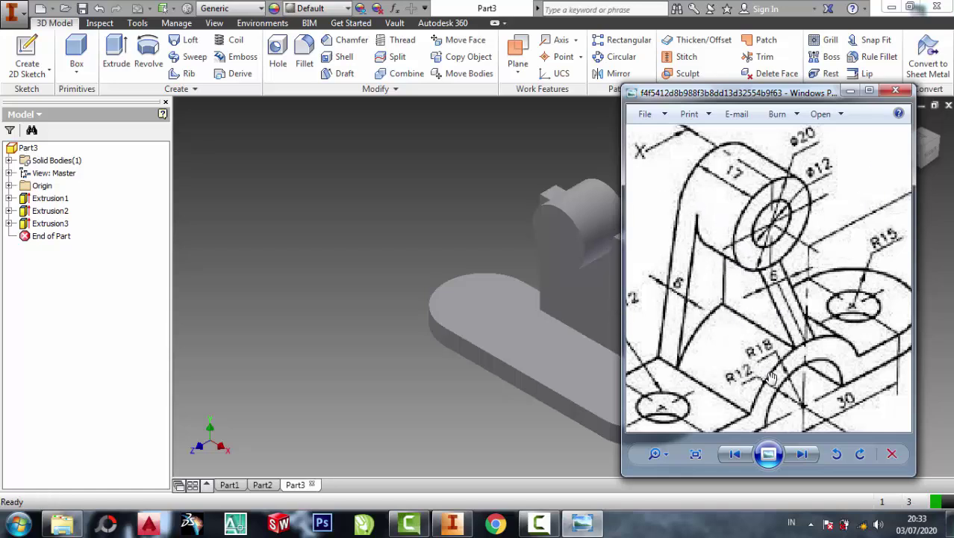
pyautogui.scroll(-1, 769, 275)
pyautogui.scroll(1, 788, 386)
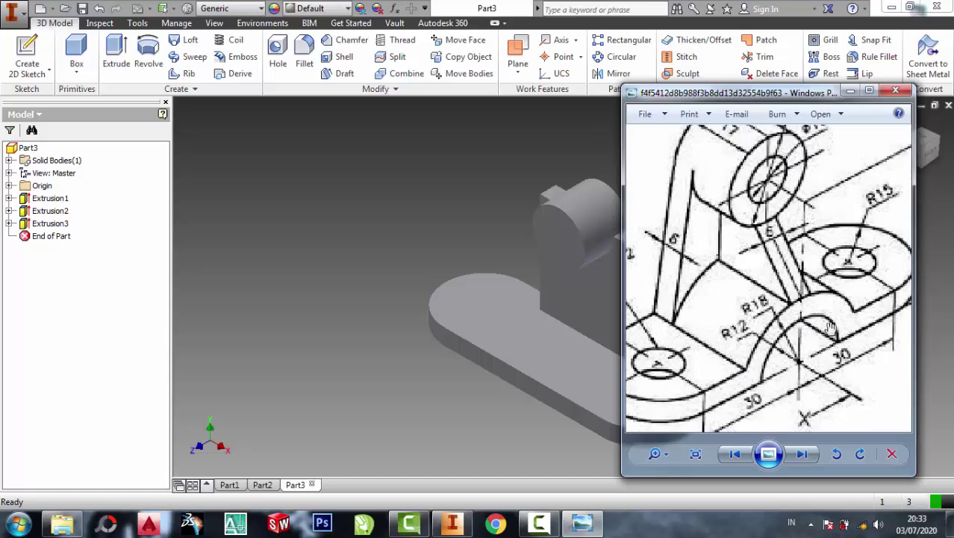
pyautogui.click(408, 250)
pyautogui.click(552, 235)
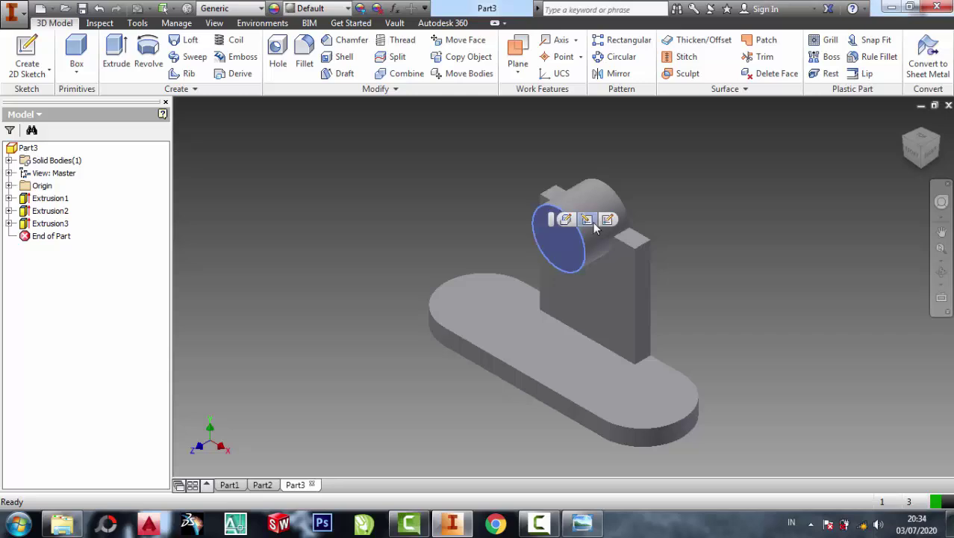
pyautogui.click(608, 220)
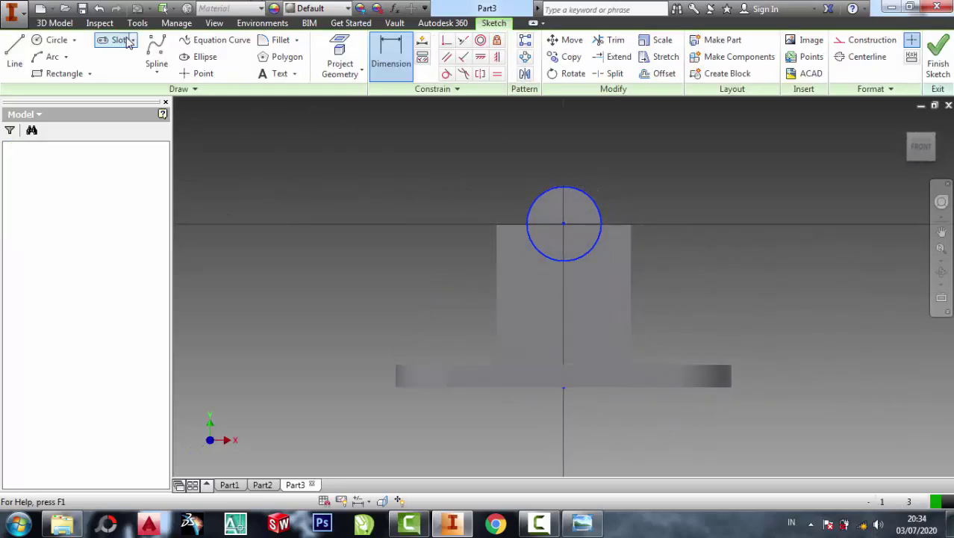
pyautogui.click(56, 39)
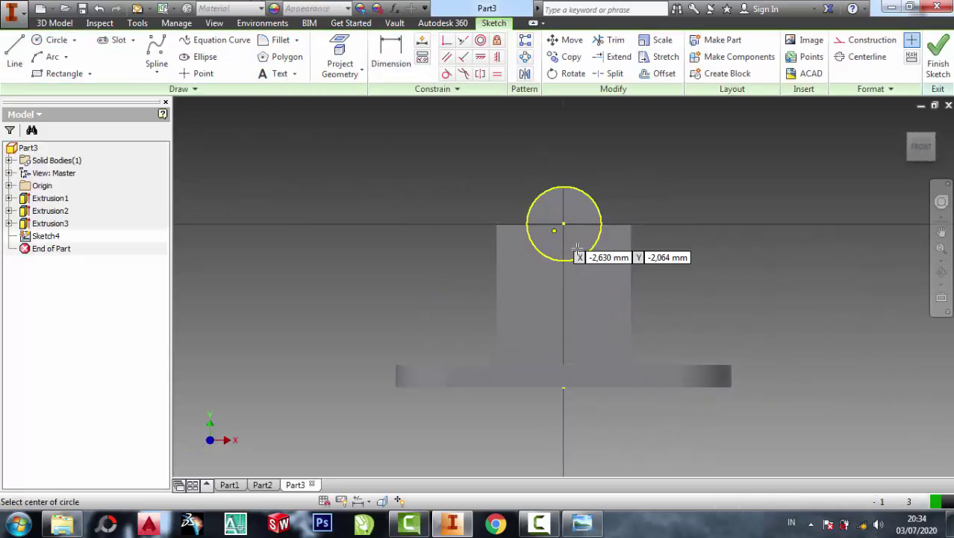
pyautogui.click(582, 522)
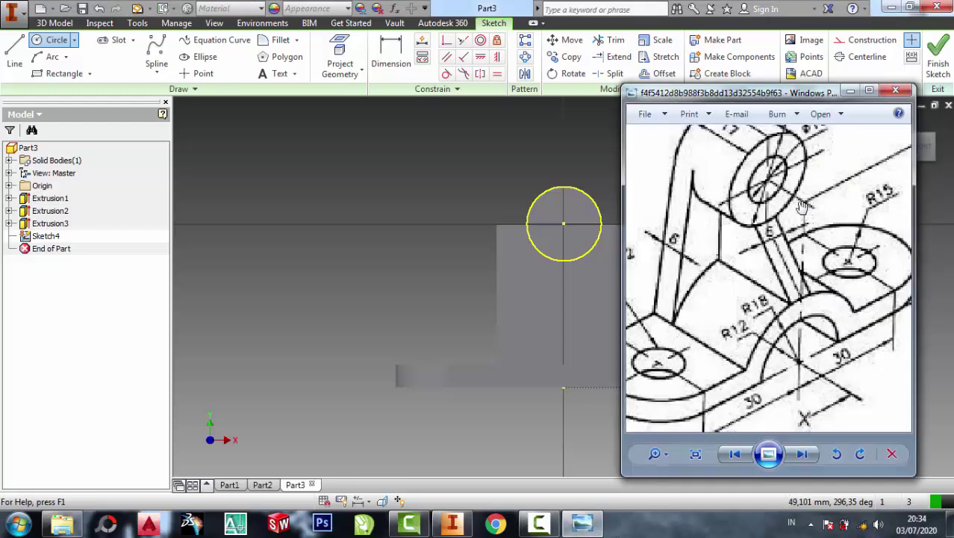
pyautogui.click(849, 90)
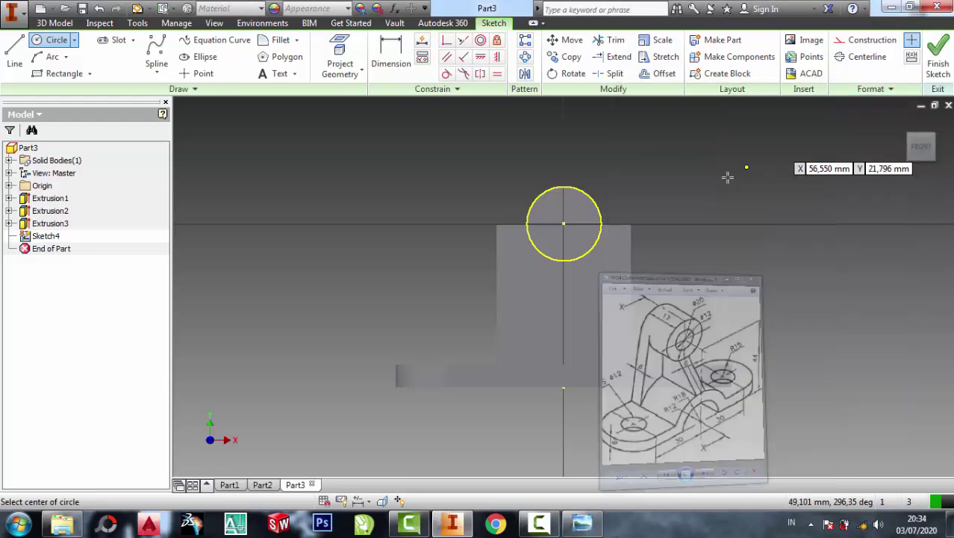
pyautogui.click(564, 223)
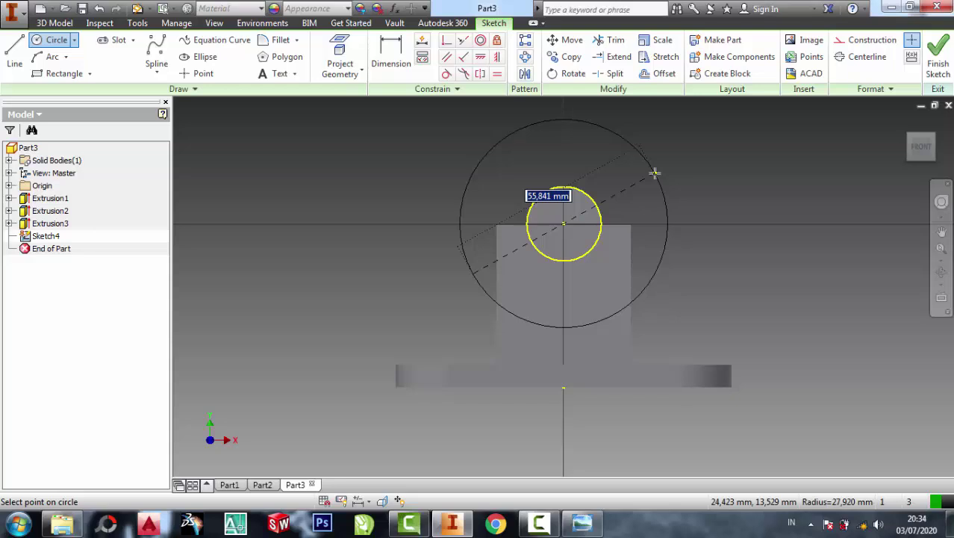
pyautogui.press('Return')
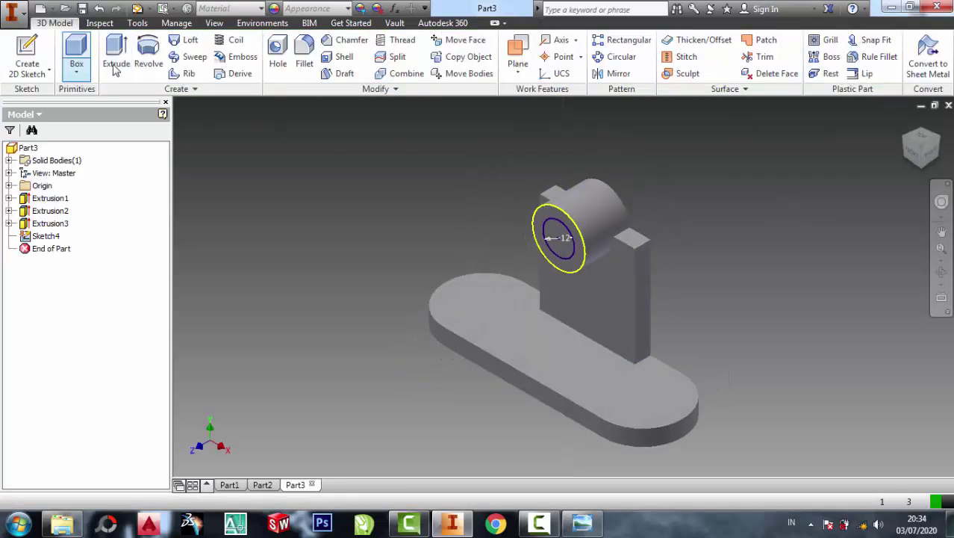
# Extrude the 12 mm circle as a cut through the boss to bore the hole
pyautogui.click(116, 56)
pyautogui.click(553, 248)
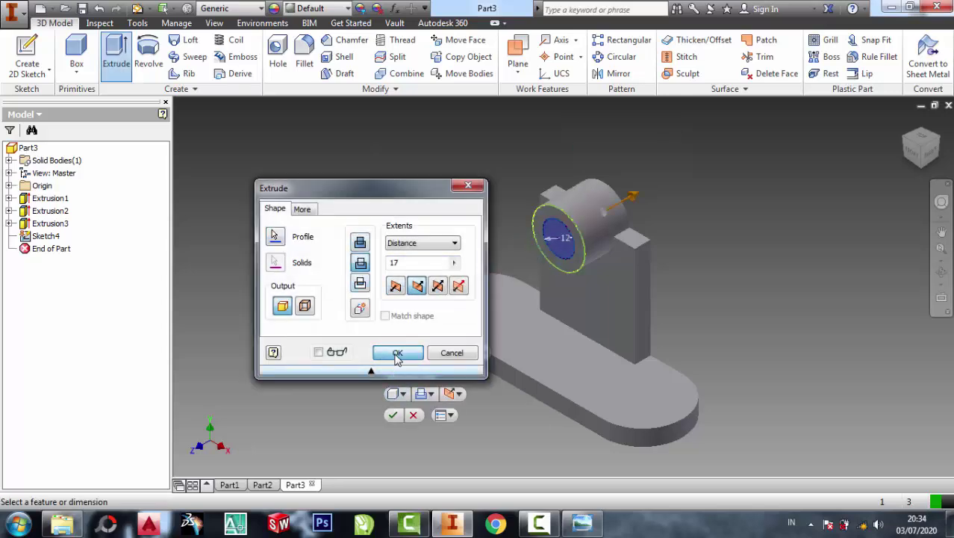
pyautogui.click(397, 352)
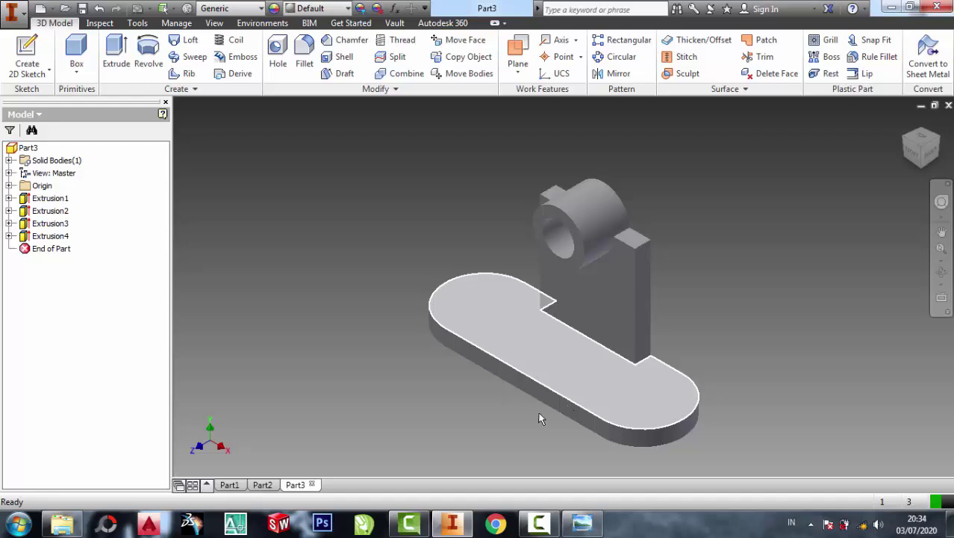
pyautogui.keyDown('shift'); pyautogui.moveTo(542, 419); pyautogui.dragTo(556, 382, button='middle'); pyautogui.keyUp('shift')
# Start a new sketch on the base's long side face, checking the reference drawing
pyautogui.click(556, 381)
pyautogui.click(549, 377)
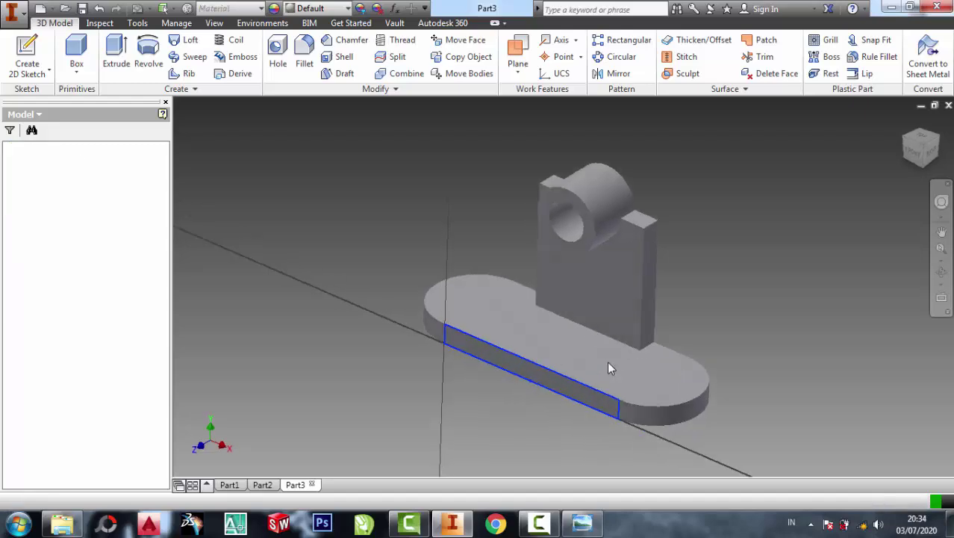
pyautogui.click(582, 523)
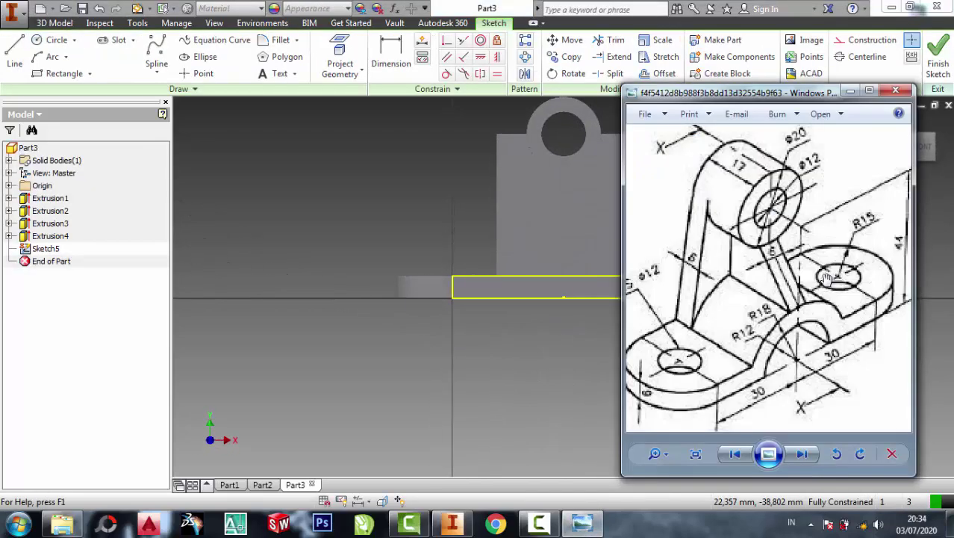
pyautogui.scroll(1, 840, 389)
pyautogui.scroll(1, 814, 382)
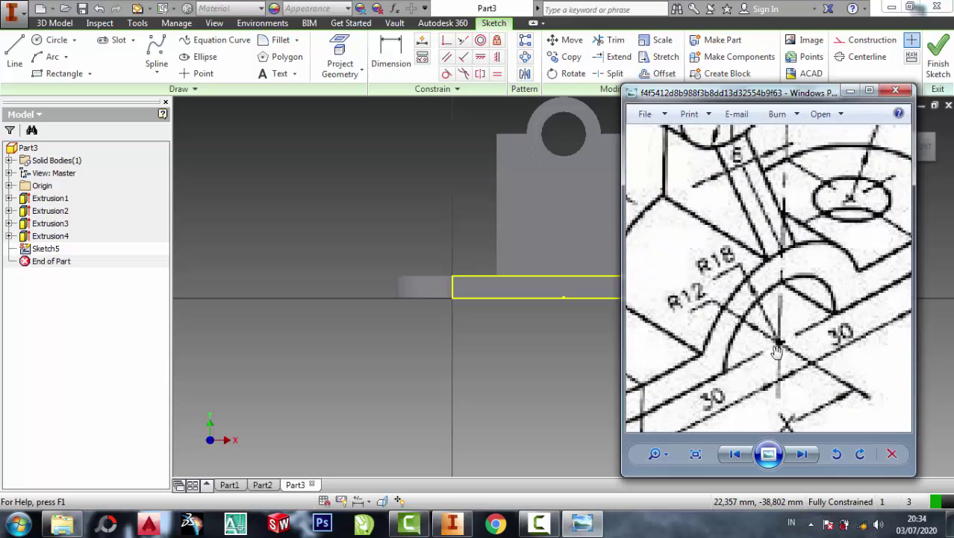
pyautogui.scroll(-1, 789, 353)
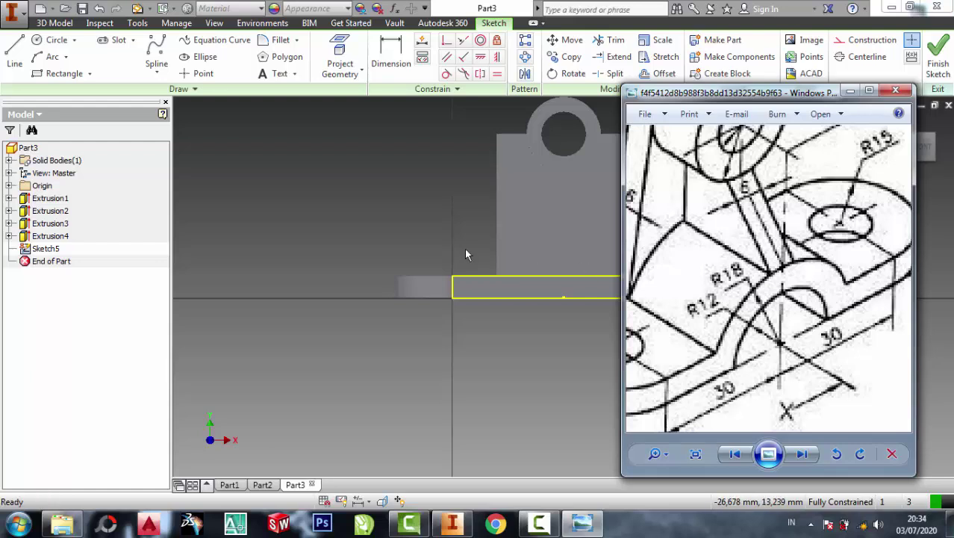
pyautogui.click(345, 207)
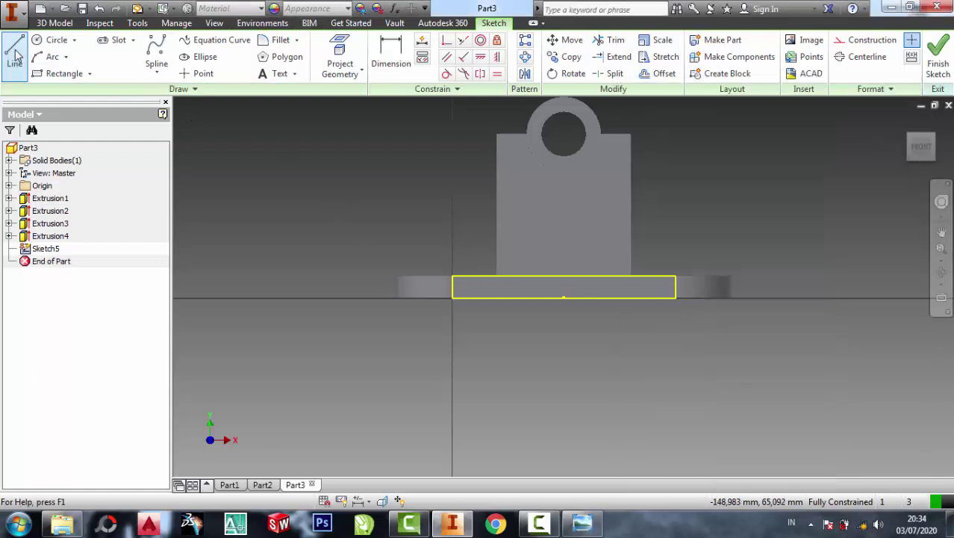
# Draw a 36 mm circle at the face's midpoint, trim its lower half, and finish the sketch
pyautogui.click(57, 39)
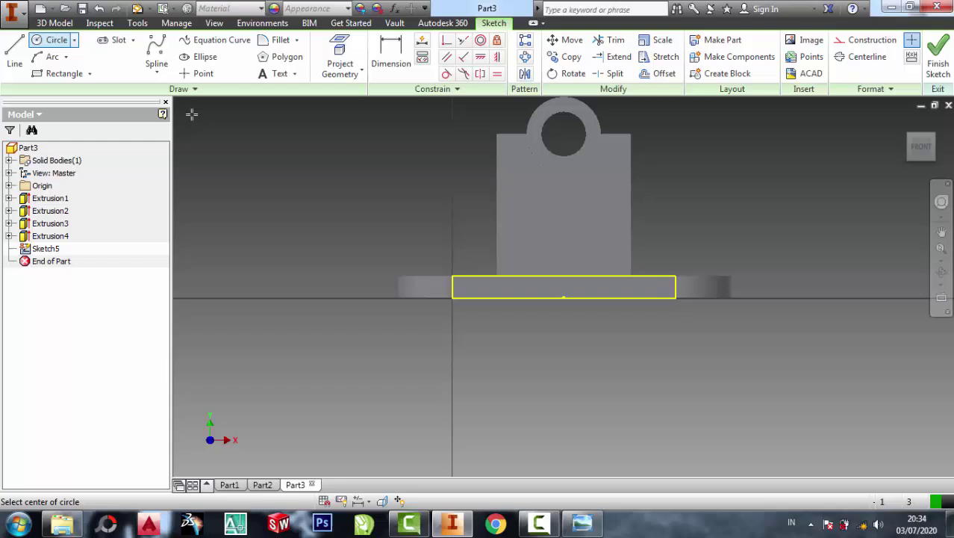
pyautogui.click(563, 297)
pyautogui.write('36')
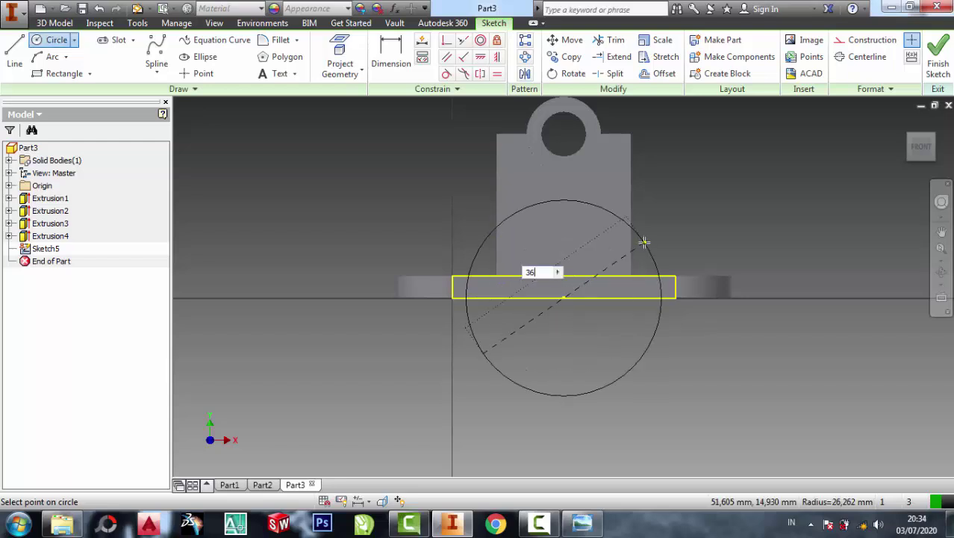
pyautogui.press('Return')
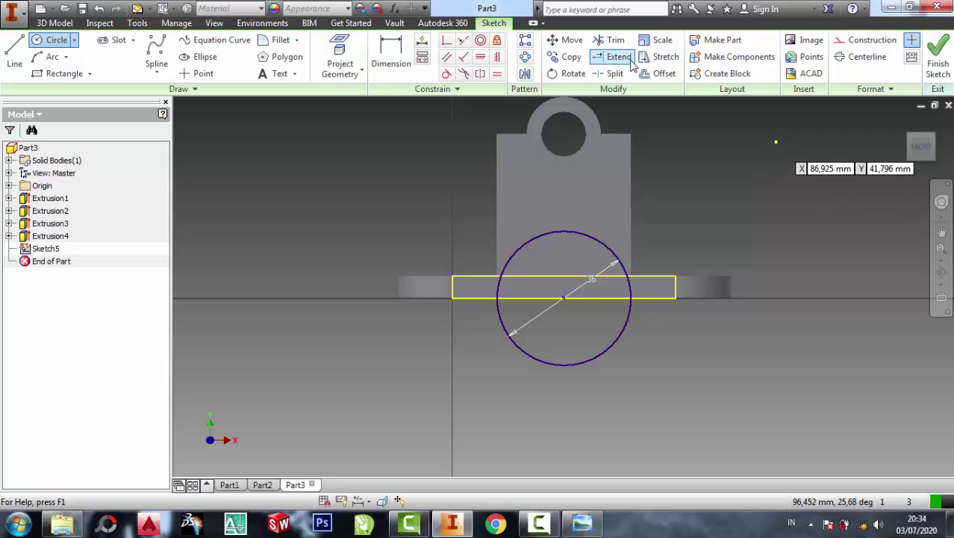
pyautogui.click(611, 40)
pyautogui.click(625, 330)
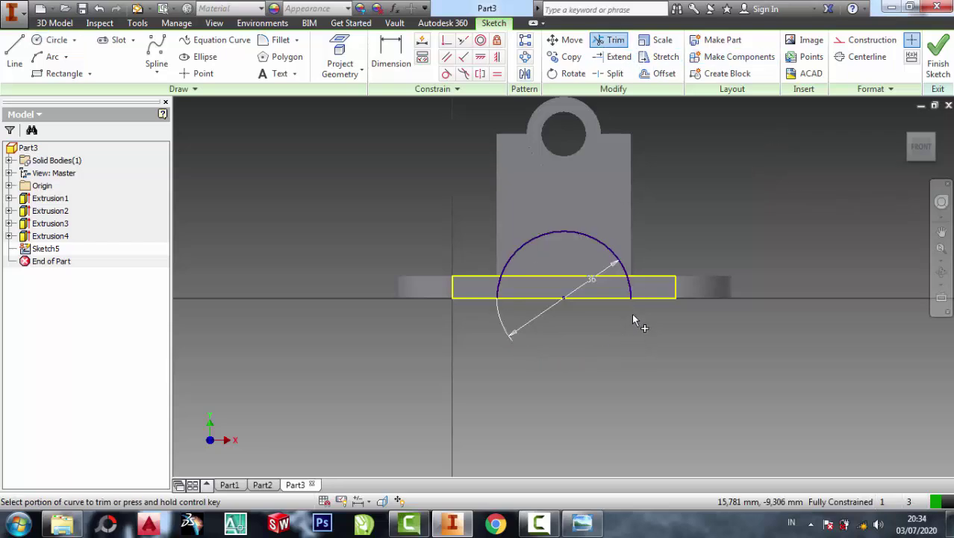
pyautogui.click(937, 64)
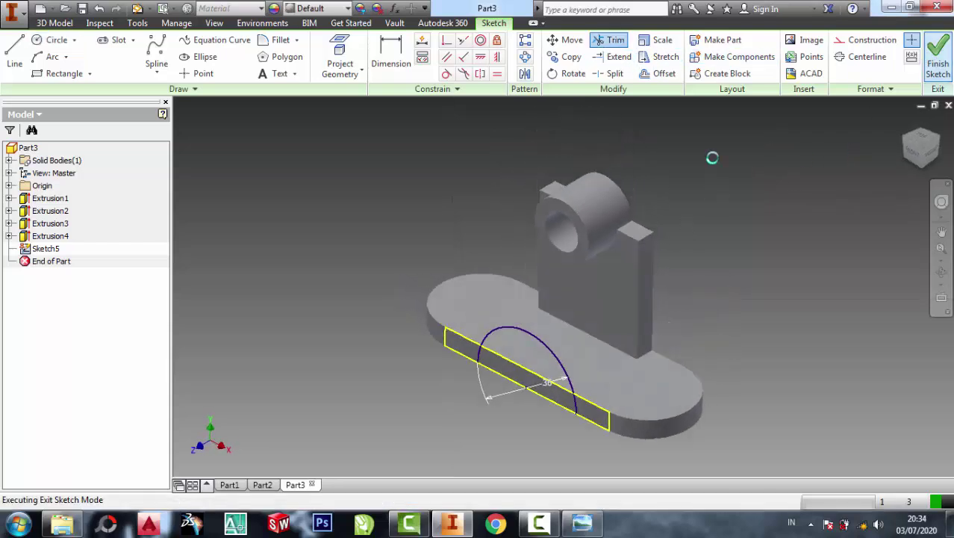
# Extrude the half-circle 30 mm back across the base as a Join to form the arch
pyautogui.press('e')
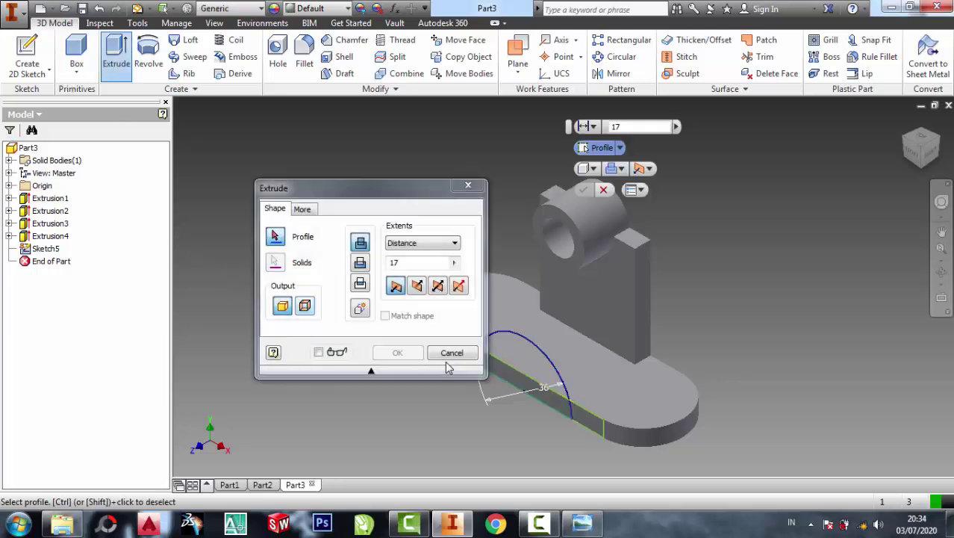
pyautogui.click(530, 351)
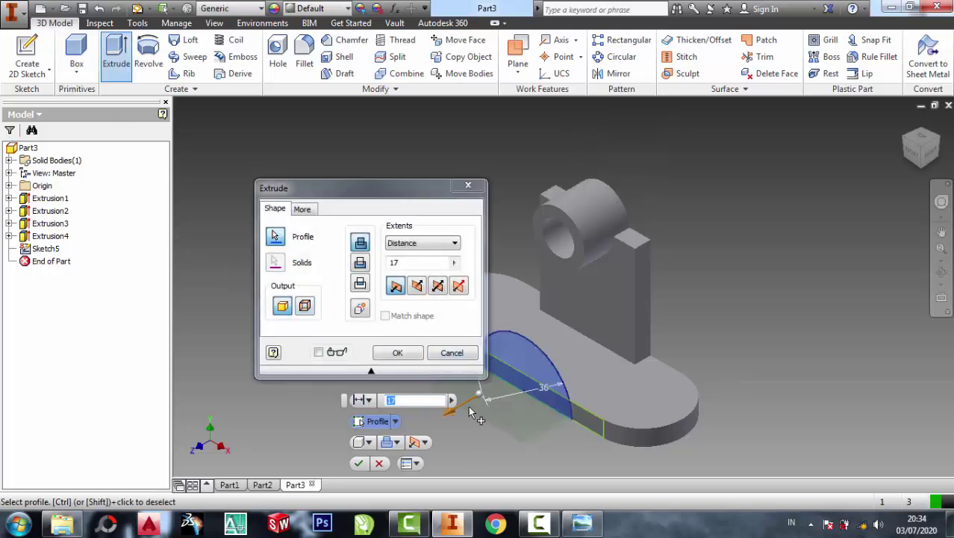
pyautogui.moveTo(447, 421); pyautogui.dragTo(594, 370)
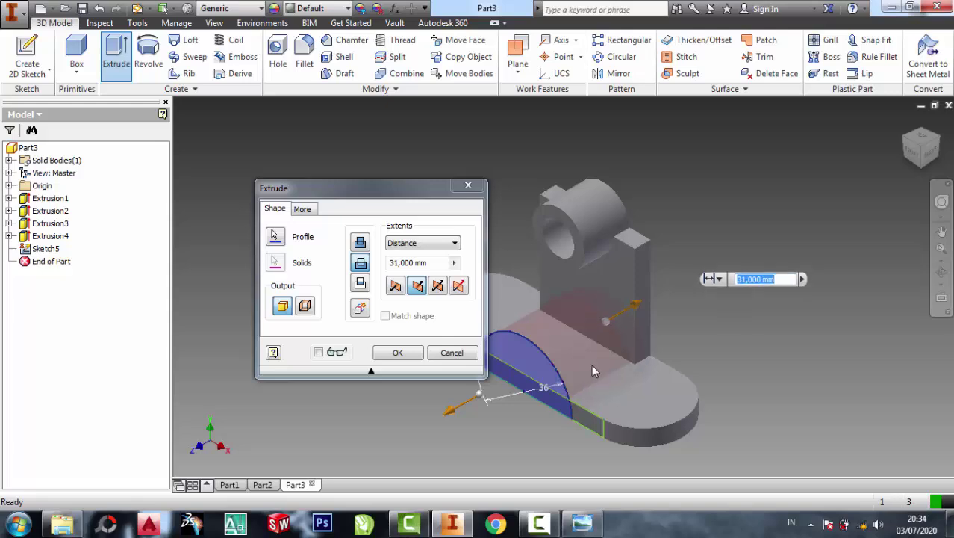
pyautogui.click(363, 245)
pyautogui.click(429, 266)
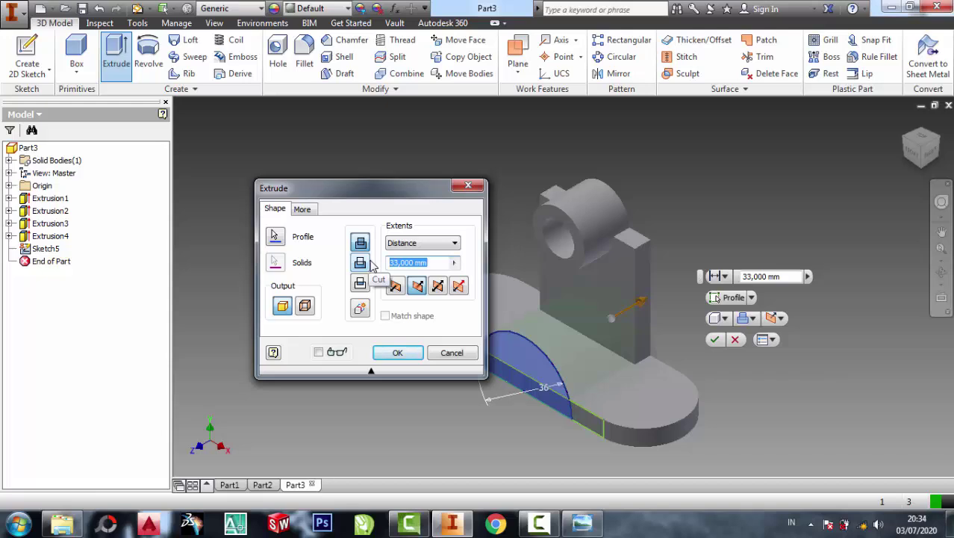
pyautogui.write('30')
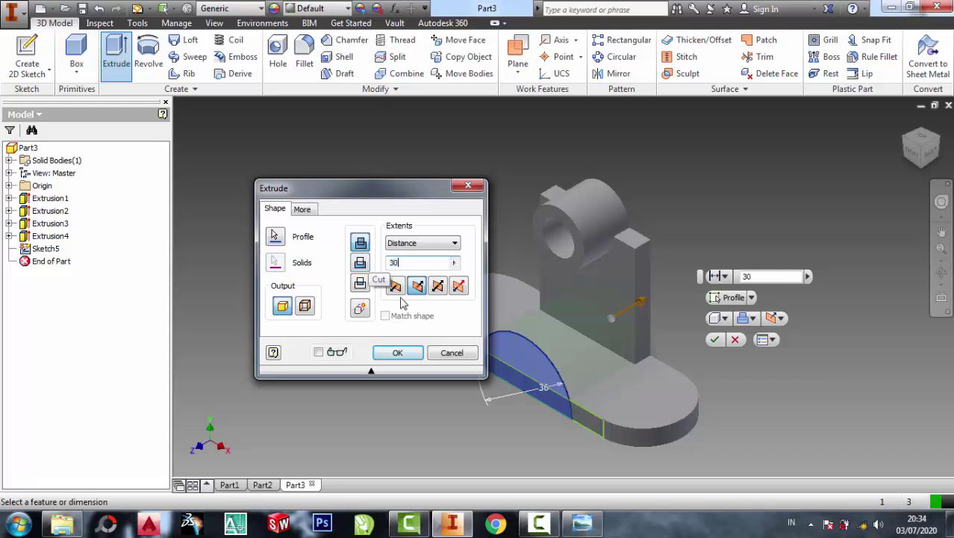
pyautogui.click(393, 349)
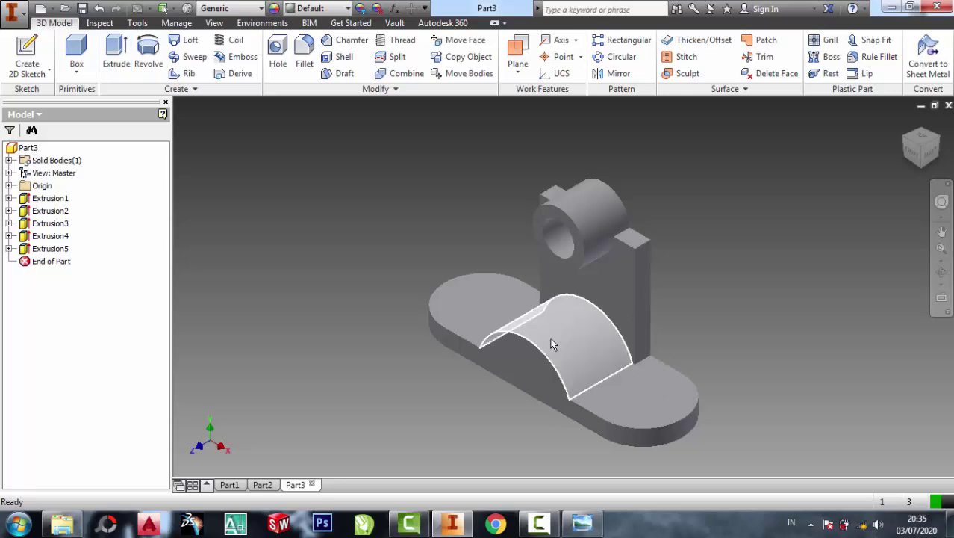
pyautogui.click(572, 376)
# On the arch's front face, sketch a 24 mm circle at the bottom-edge midpoint and trim its lower half
pyautogui.click(595, 367)
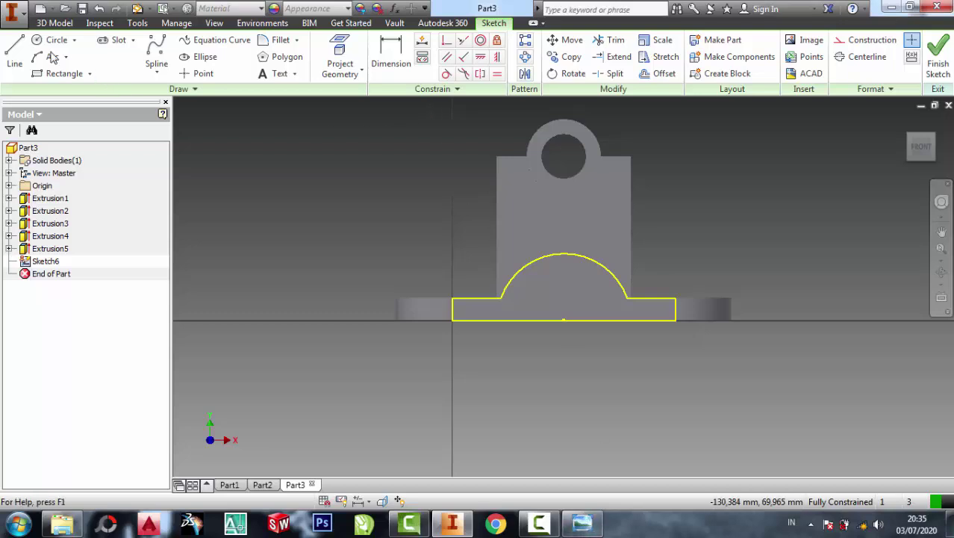
pyautogui.click(588, 532)
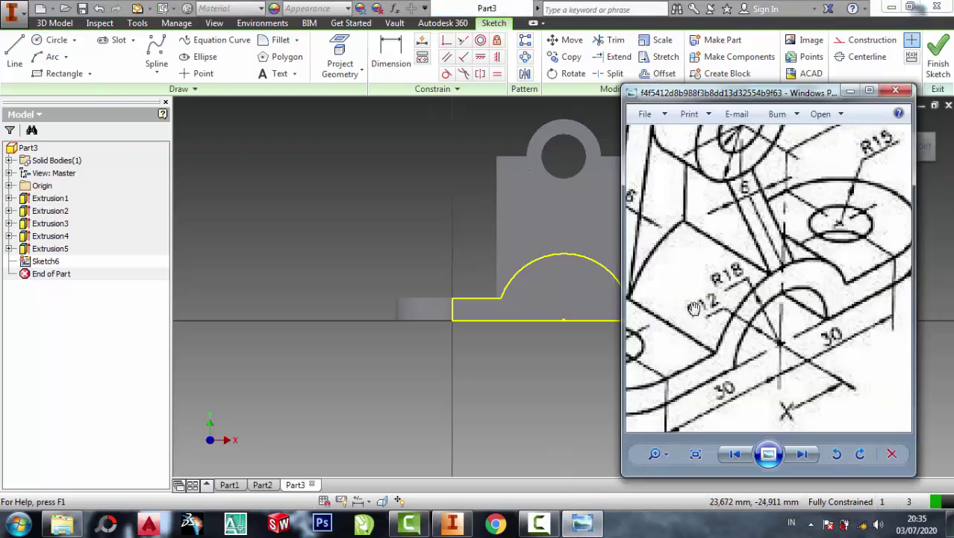
pyautogui.click(849, 90)
pyautogui.click(56, 40)
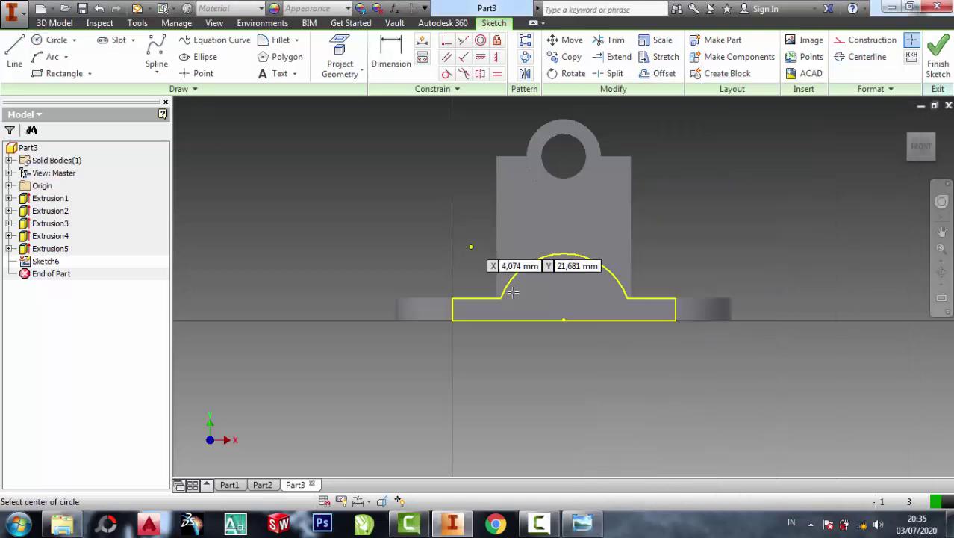
pyautogui.click(563, 320)
pyautogui.write('24')
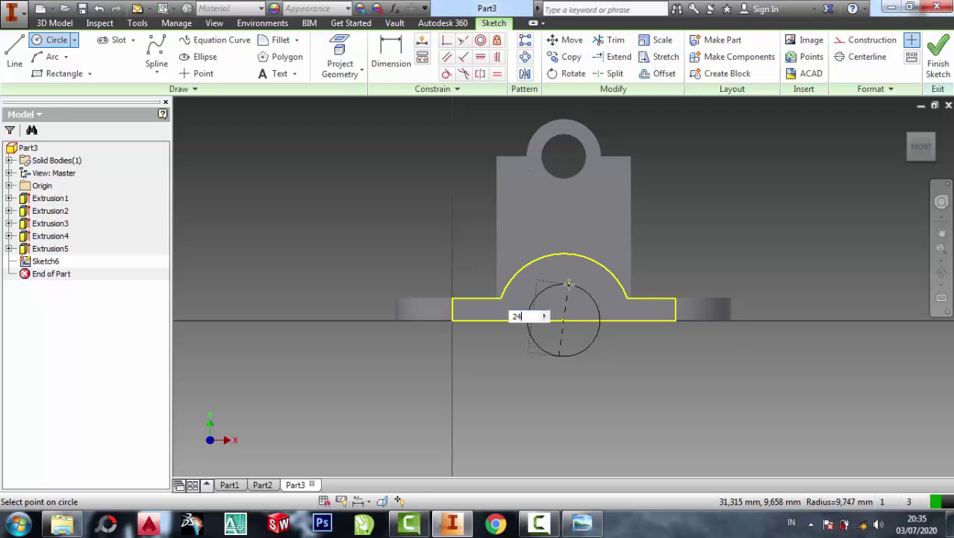
pyautogui.press('Return')
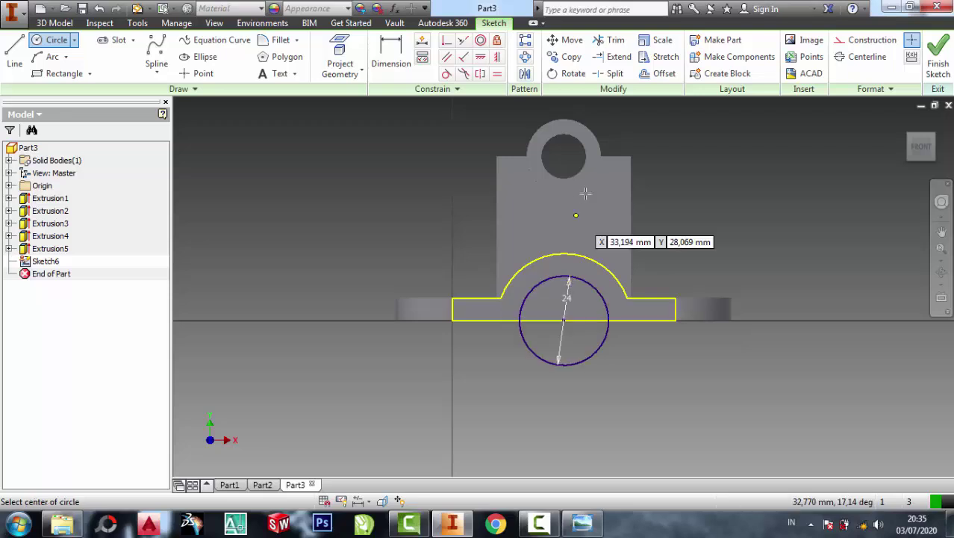
pyautogui.click(616, 39)
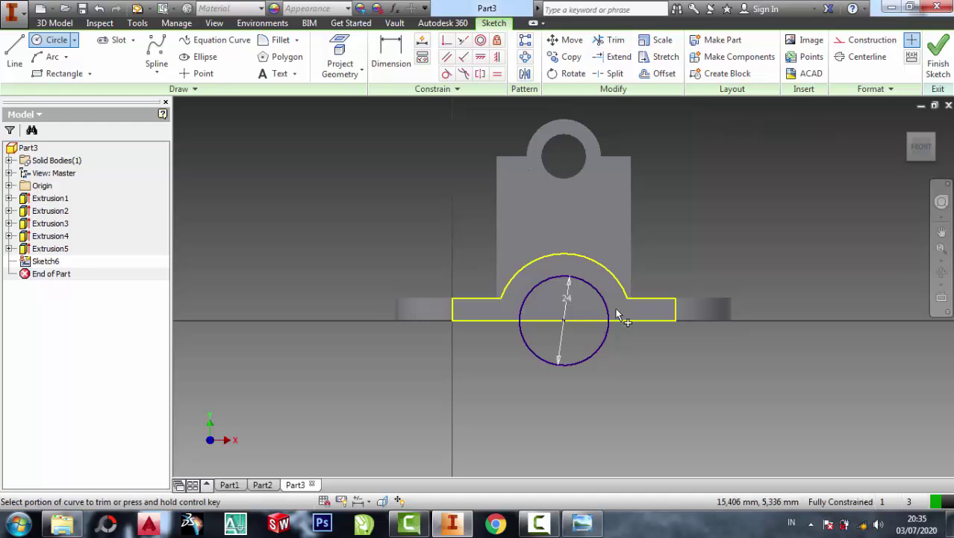
pyautogui.click(602, 343)
pyautogui.click(937, 56)
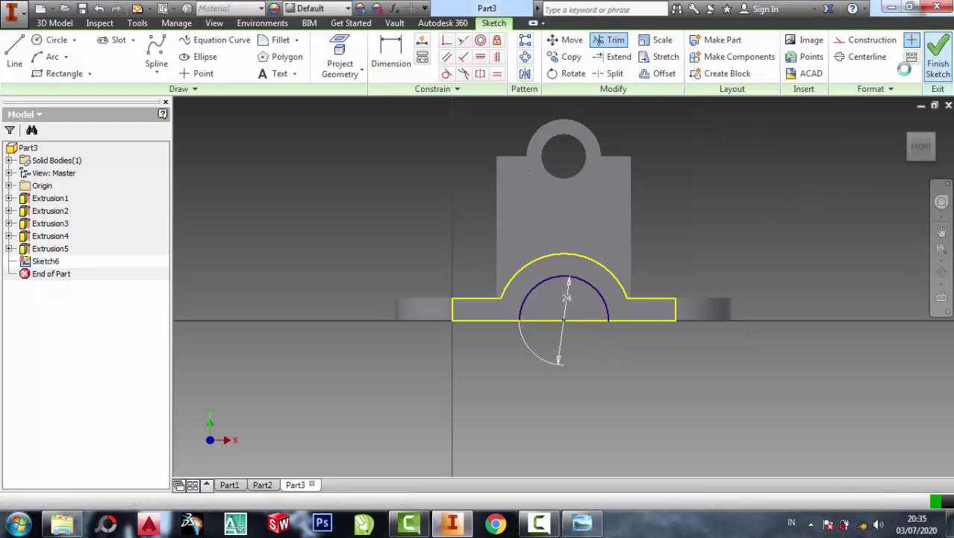
# Cut the half-disc 30 mm back through the arch to form the half-round channel
pyautogui.click(116, 50)
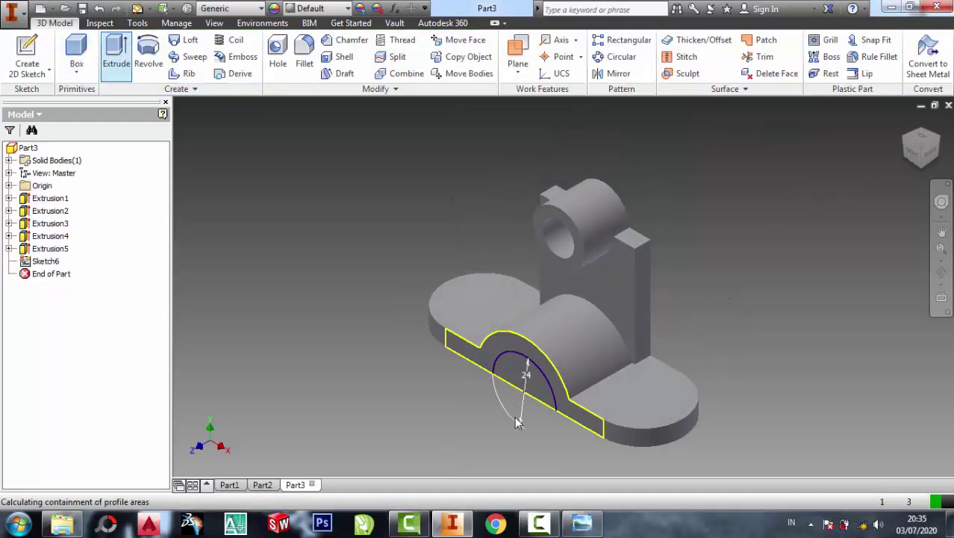
pyautogui.click(361, 263)
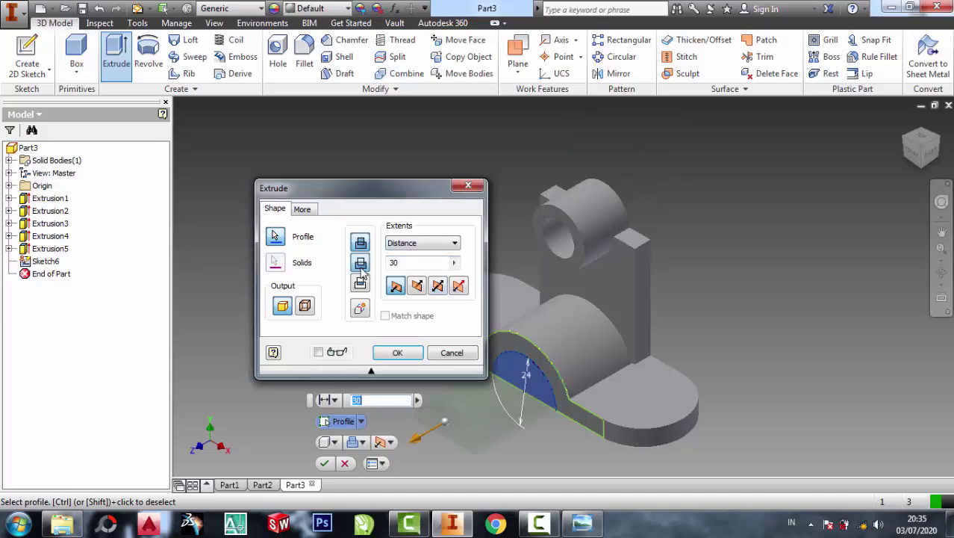
pyautogui.click(414, 355)
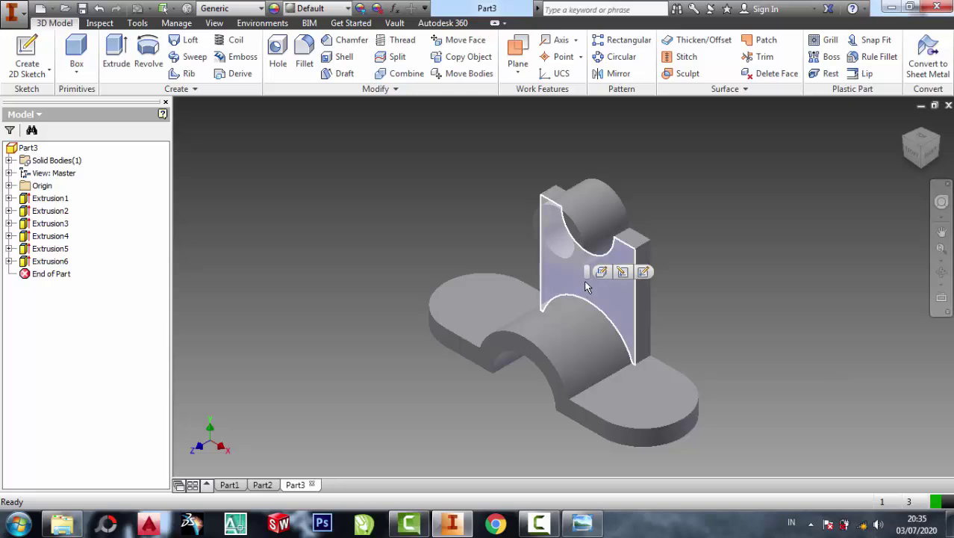
pyautogui.click(643, 271)
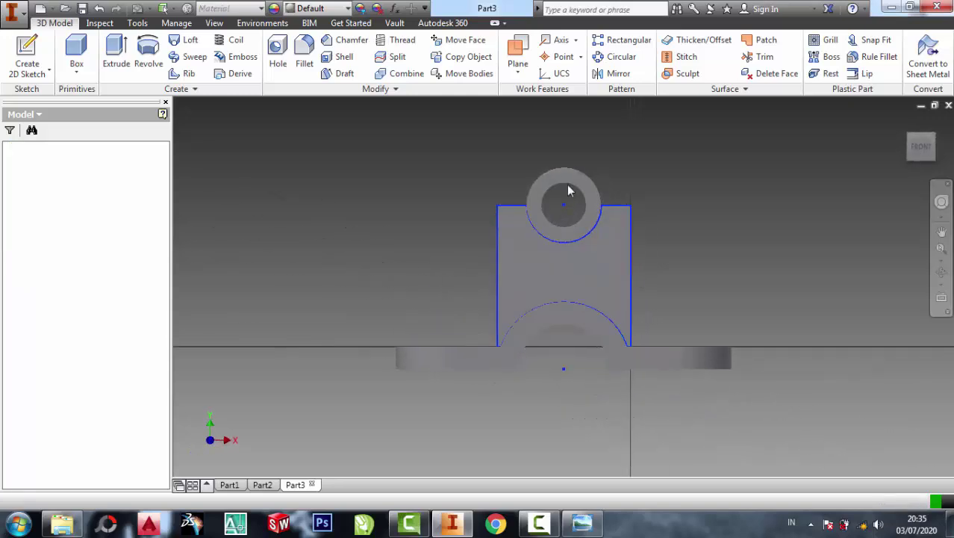
# Sketch two lines from either side of the boss down to the arch's right and left ends
pyautogui.click(9, 58)
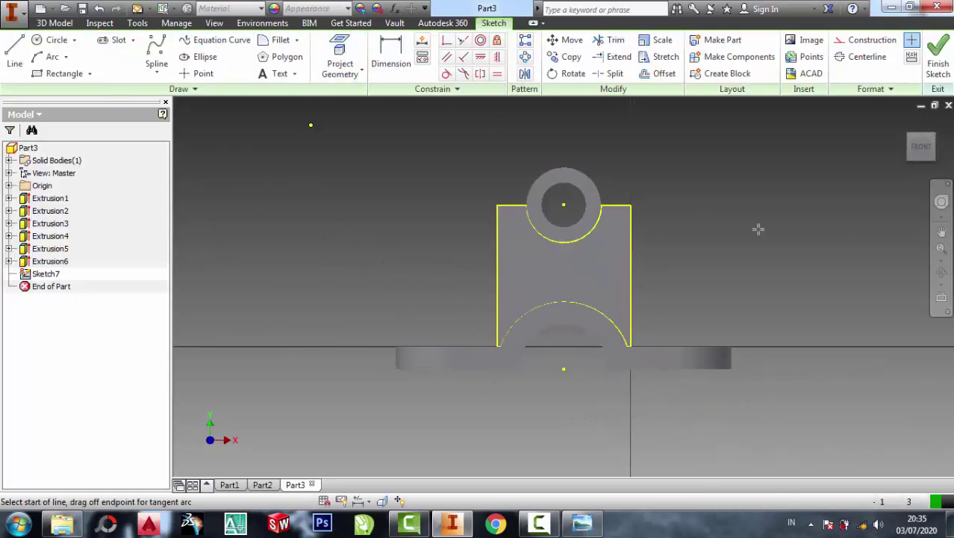
pyautogui.click(600, 204)
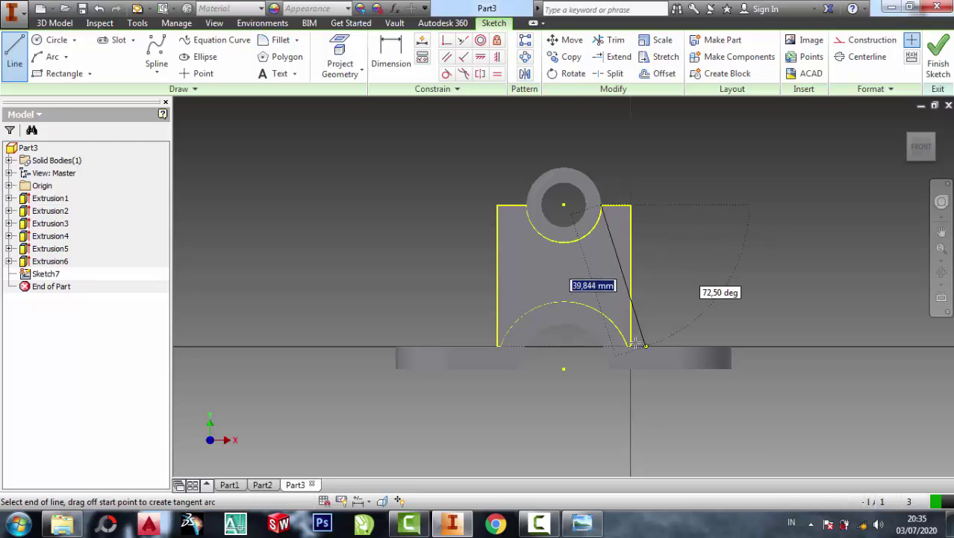
pyautogui.scroll(5, 650, 359)
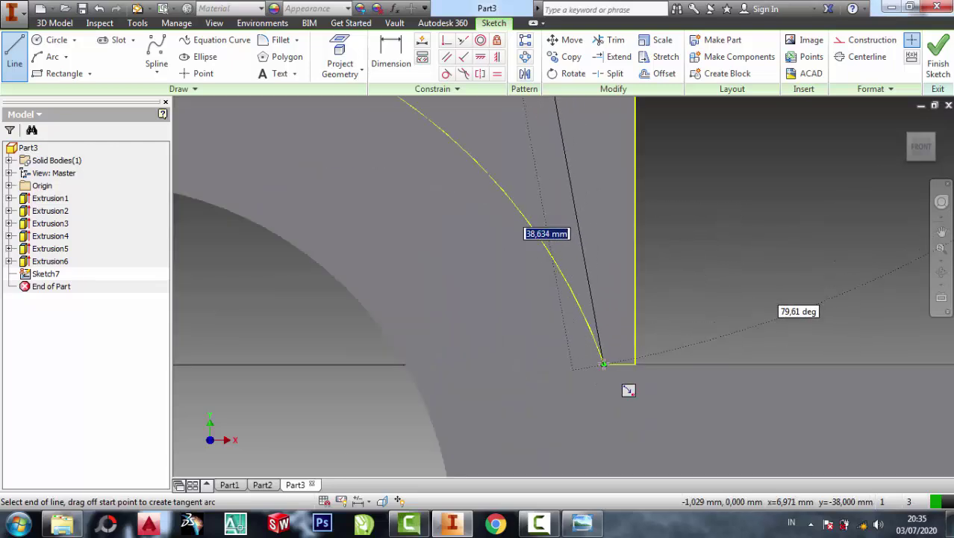
pyautogui.click(605, 361)
pyautogui.scroll(-4, 609, 362)
pyautogui.scroll(-5, 624, 305)
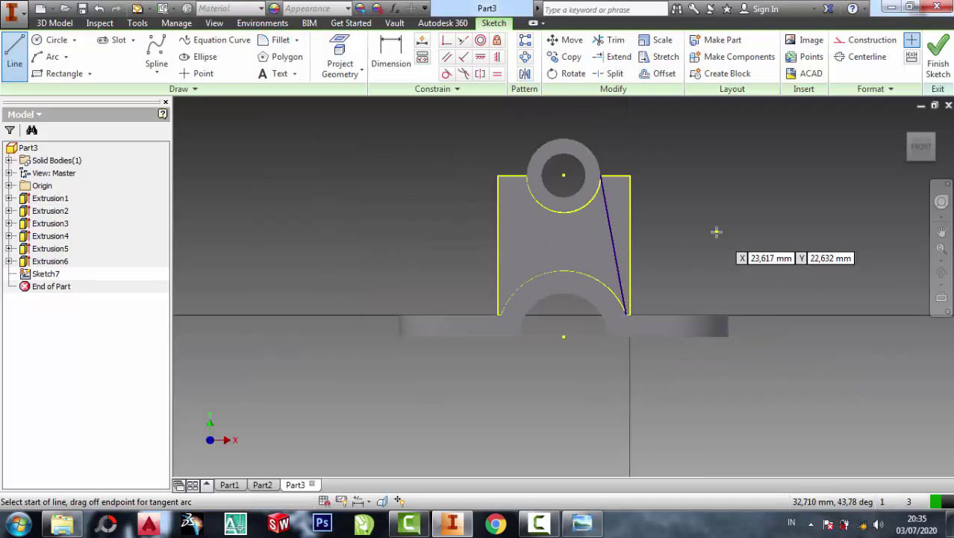
pyautogui.press('Escape')
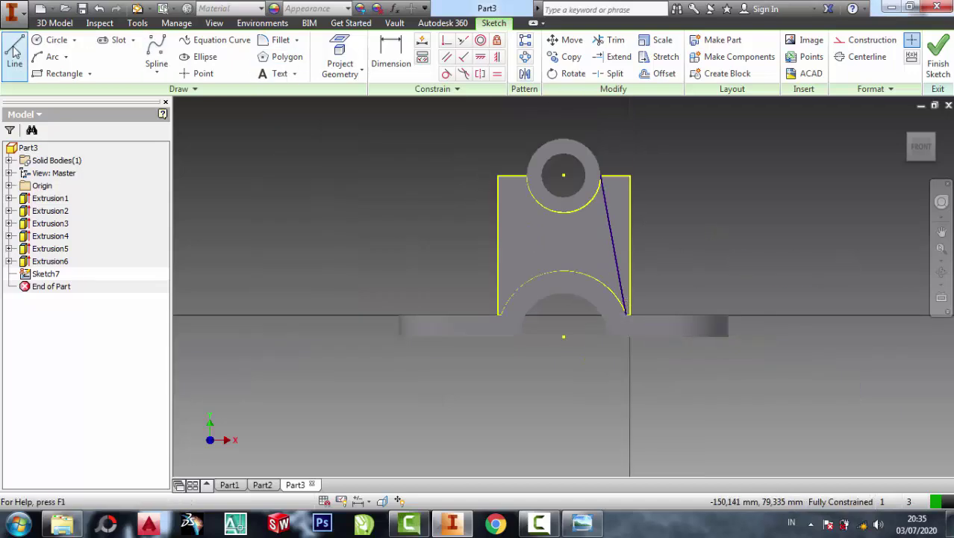
pyautogui.click(15, 54)
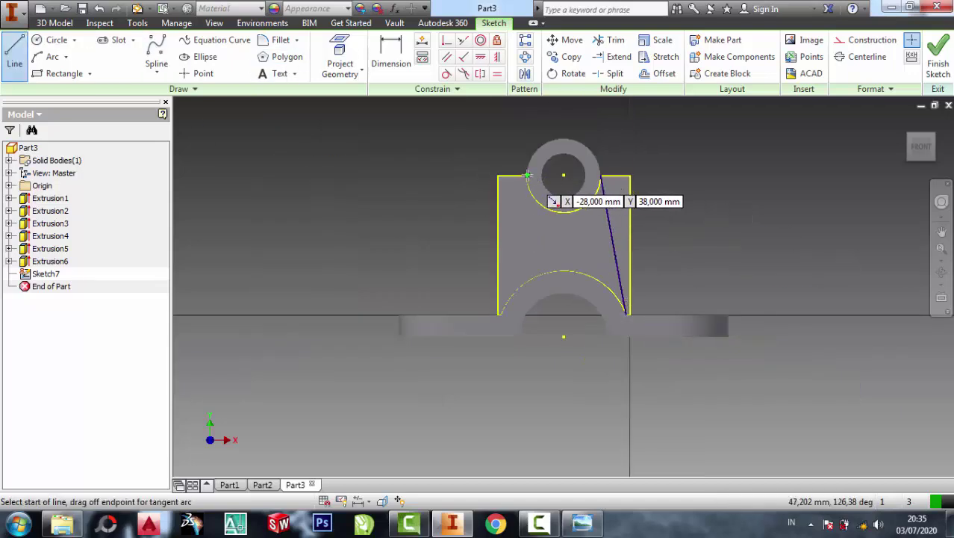
pyautogui.click(525, 175)
pyautogui.scroll(5, 496, 314)
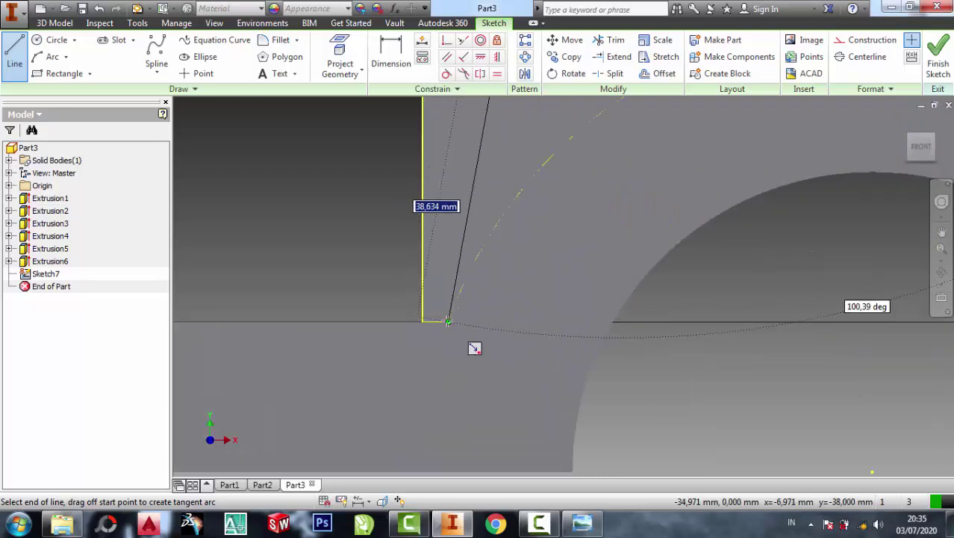
pyautogui.click(448, 321)
pyautogui.rightClick(448, 321)
pyautogui.click(492, 321)
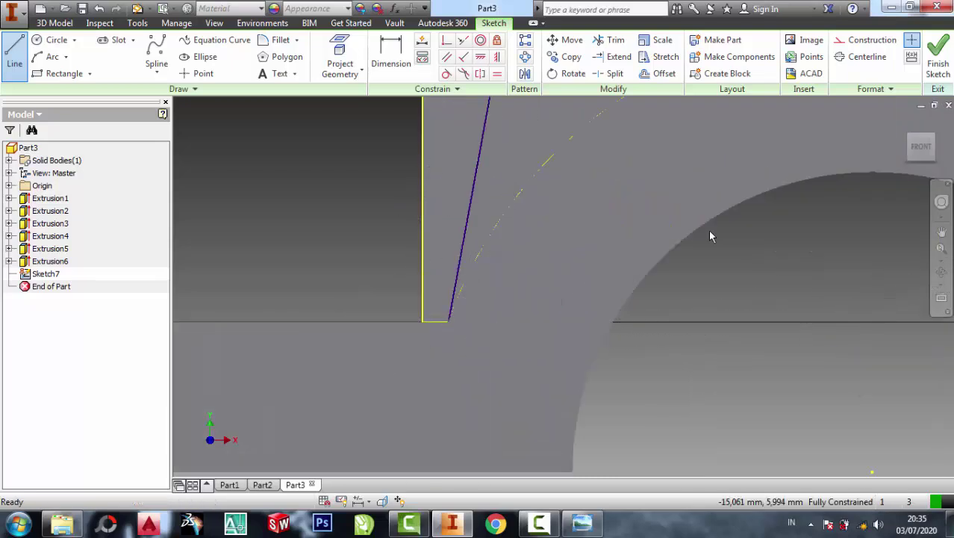
pyautogui.click(939, 56)
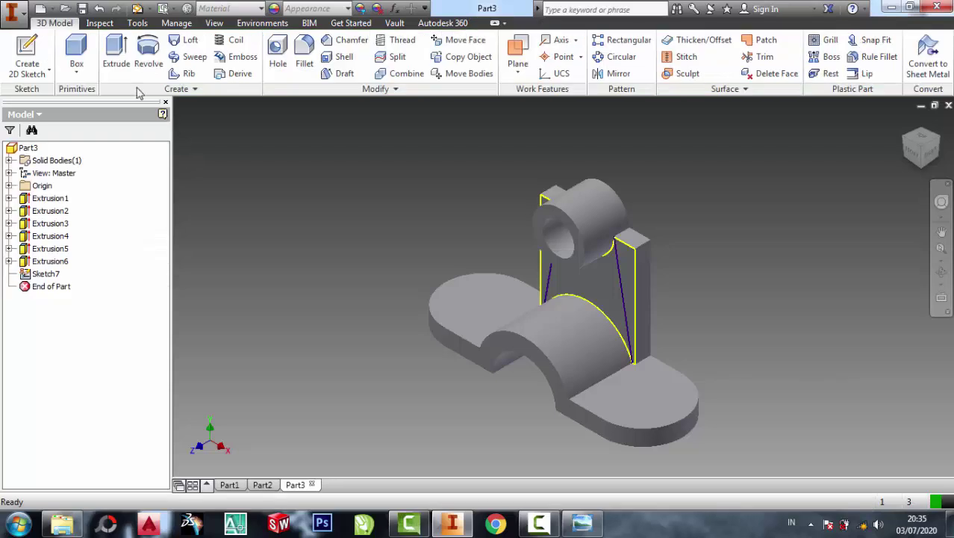
# Extrude-cut the right and left triangle regions so the web tapers onto the arch
pyautogui.click(116, 60)
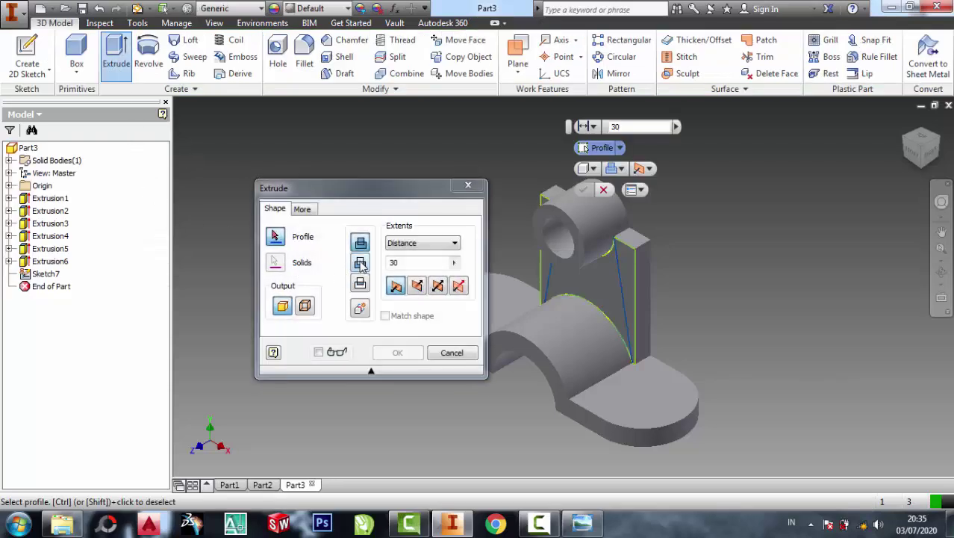
pyautogui.click(361, 262)
pyautogui.click(632, 278)
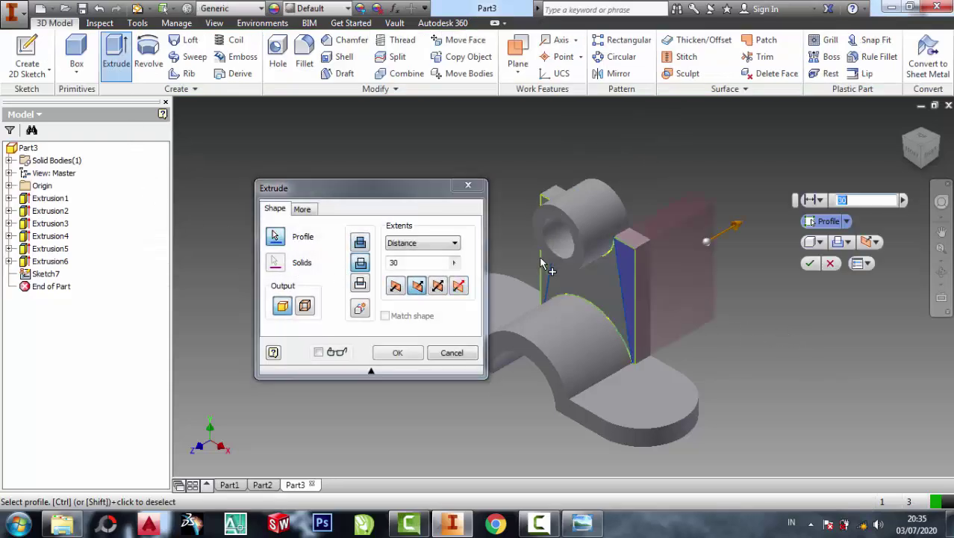
pyautogui.click(541, 258)
pyautogui.click(399, 352)
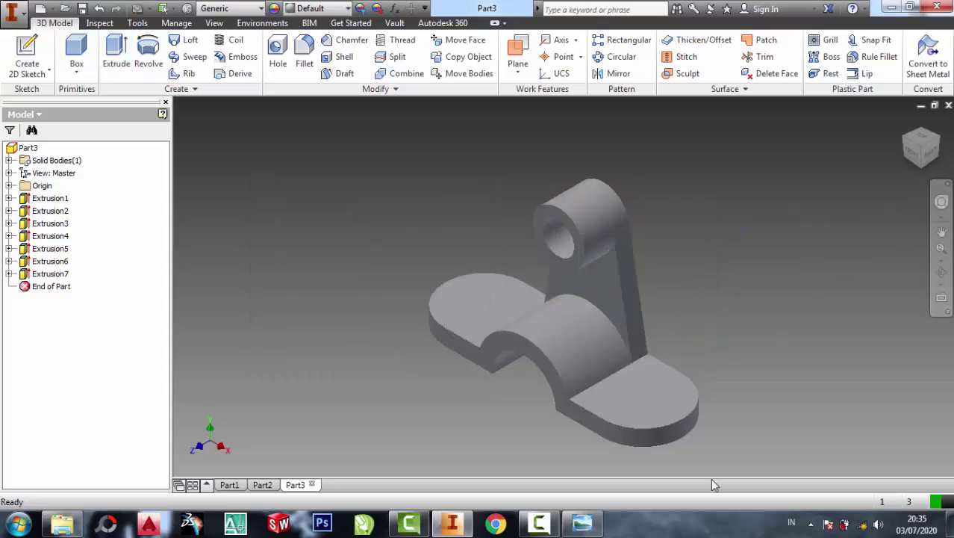
pyautogui.click(584, 525)
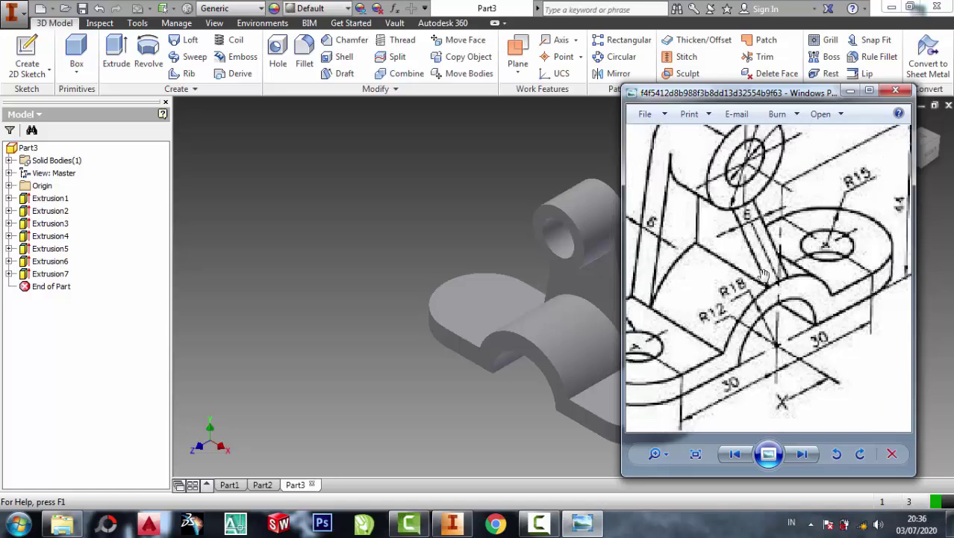
# On the web face, draw a vertical line between the arcs, dimensioned 3 mm from the centre line
pyautogui.click(317, 236)
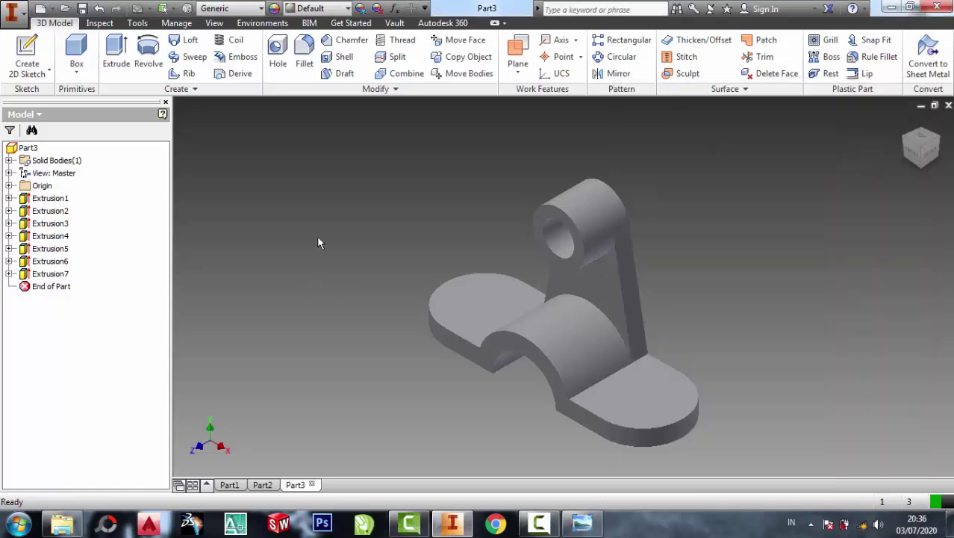
pyautogui.click(612, 306)
pyautogui.click(677, 281)
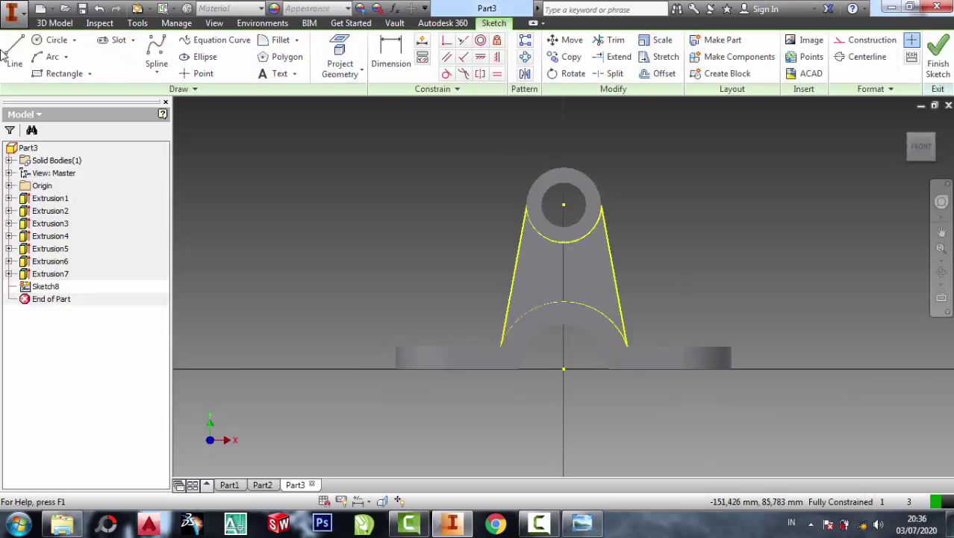
pyautogui.click(15, 52)
pyautogui.scroll(-3, 591, 276)
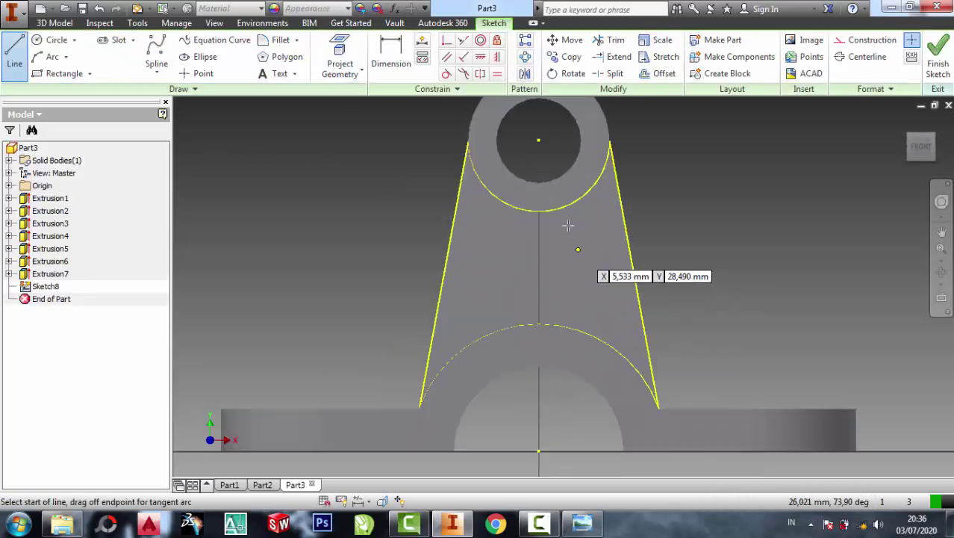
pyautogui.click(566, 207)
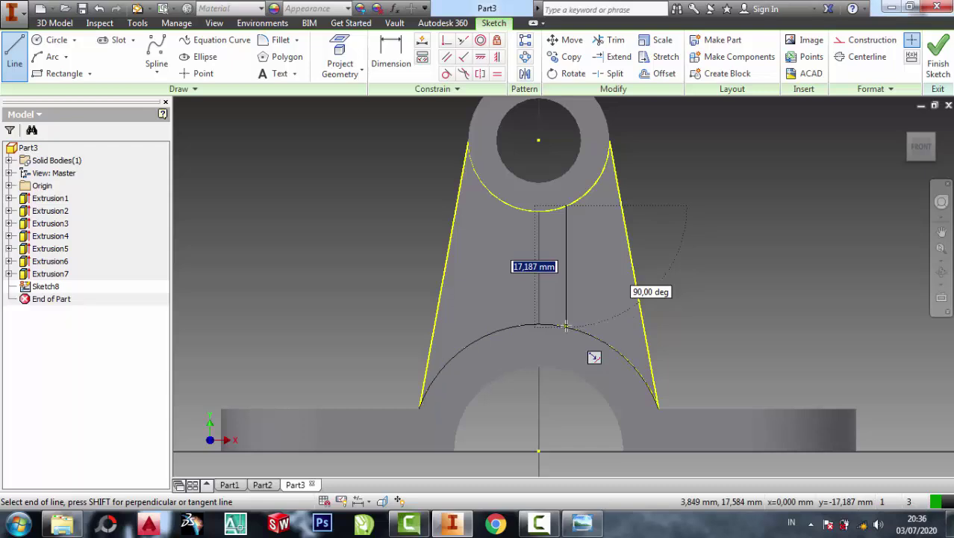
pyautogui.doubleClick(566, 327)
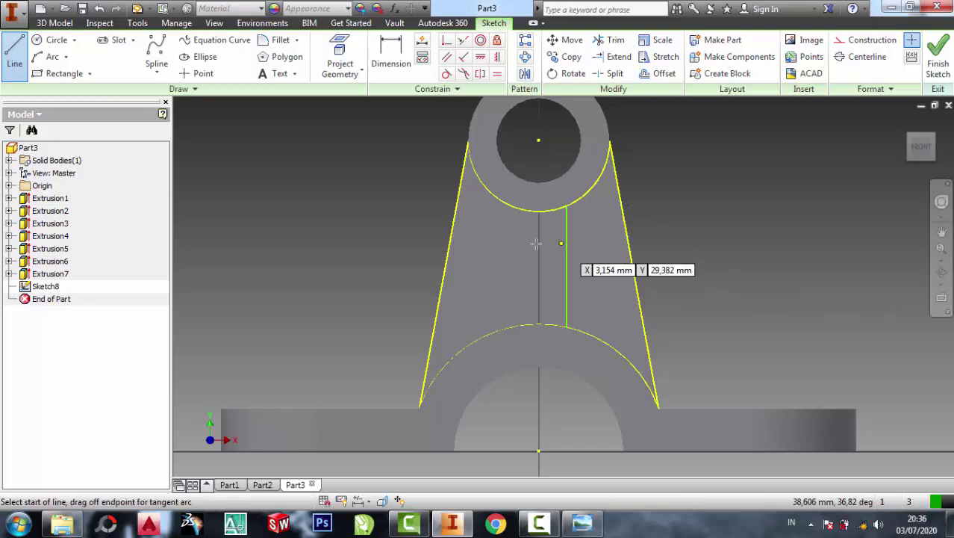
pyautogui.click(391, 52)
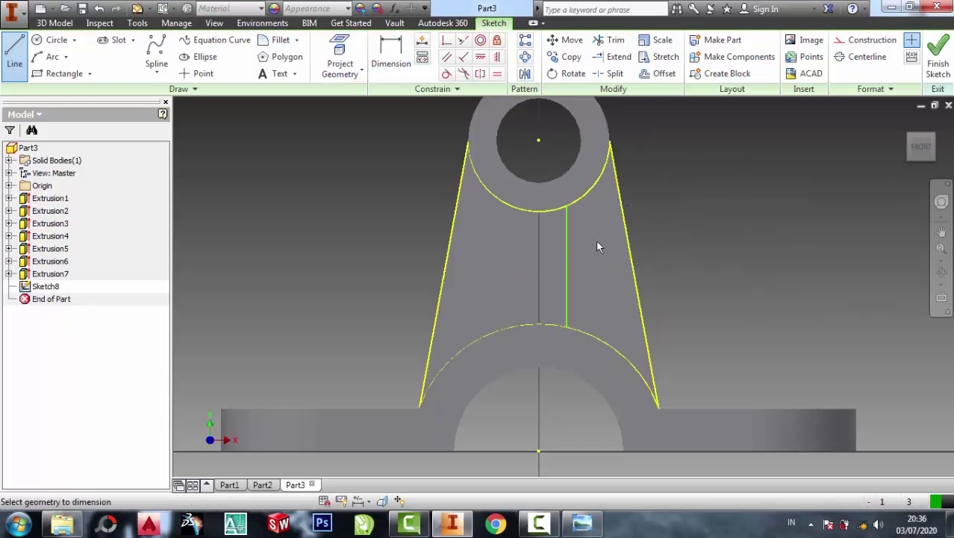
pyautogui.click(565, 248)
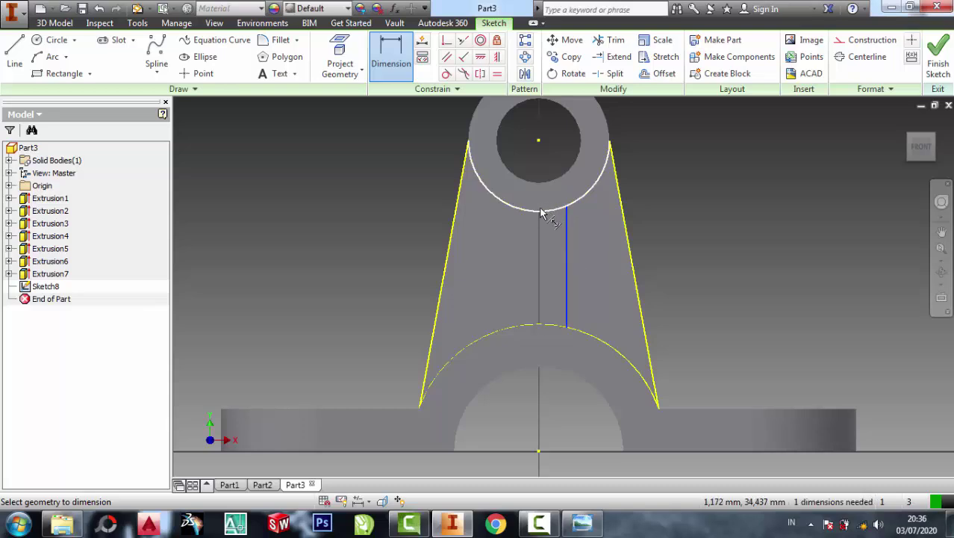
pyautogui.click(540, 458)
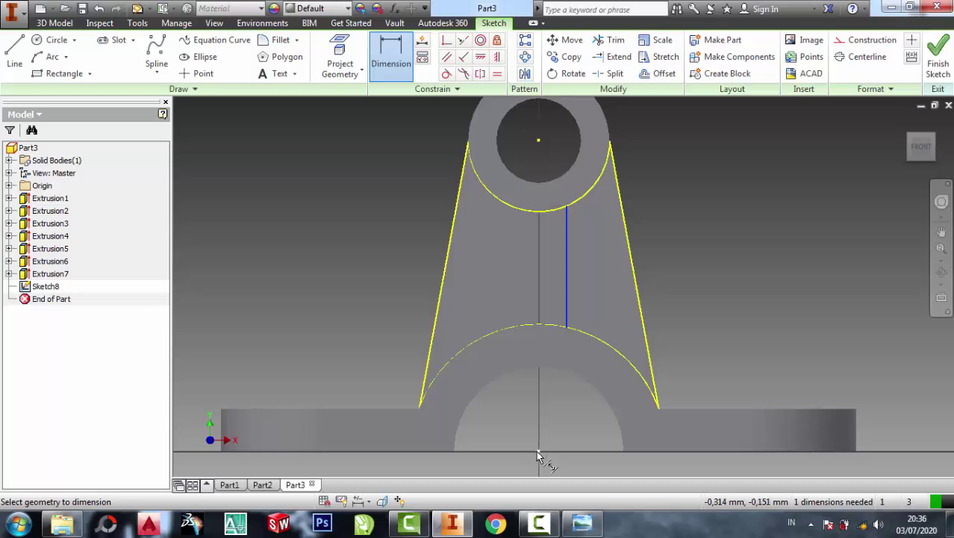
pyautogui.click(598, 416)
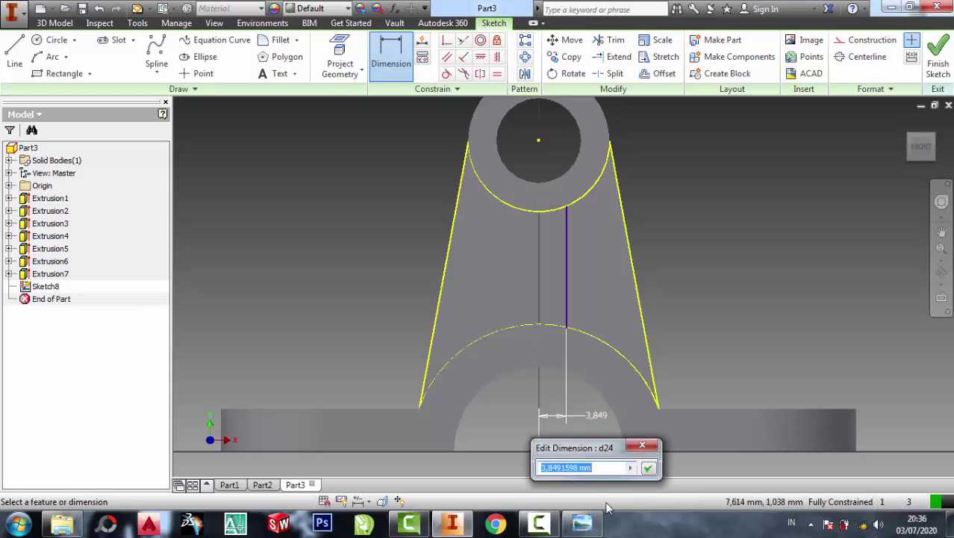
pyautogui.click(581, 525)
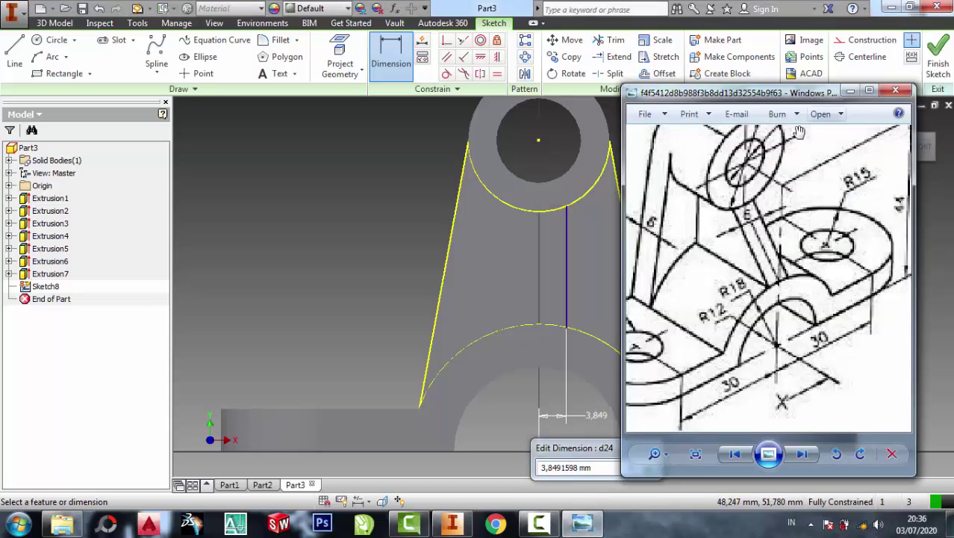
pyautogui.click(851, 91)
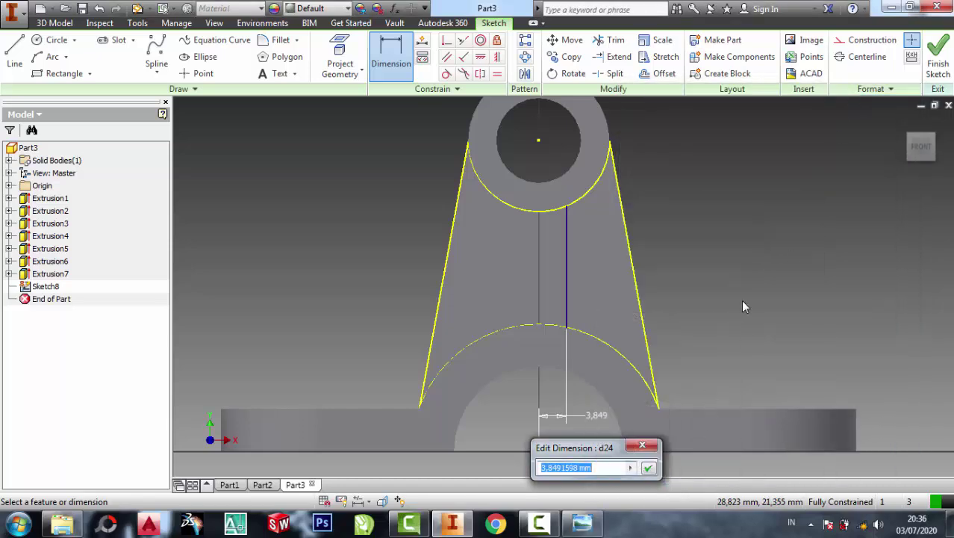
pyautogui.click(587, 467)
pyautogui.write('3')
pyautogui.press('Return')
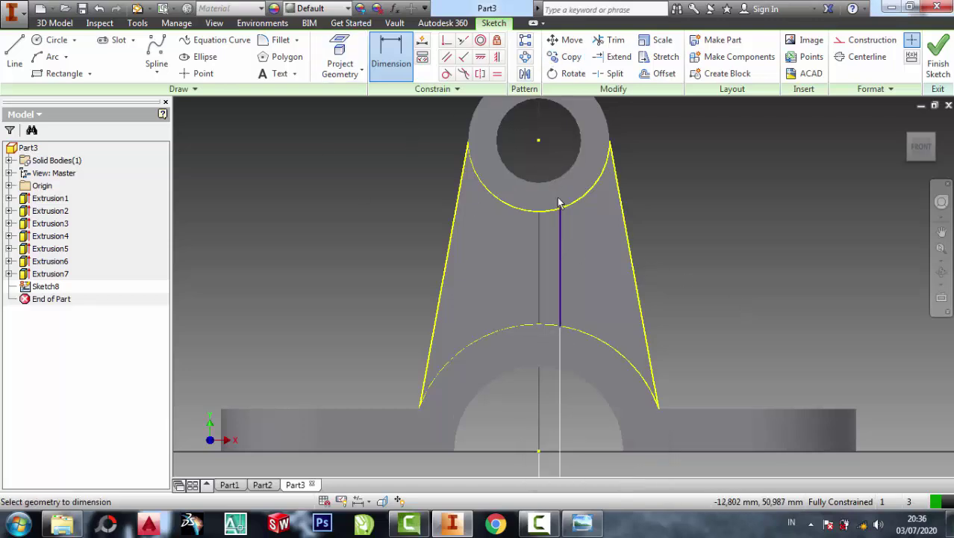
# Add a second vertical line 3 mm on the other side of centre and finish the sketch
pyautogui.click(14, 49)
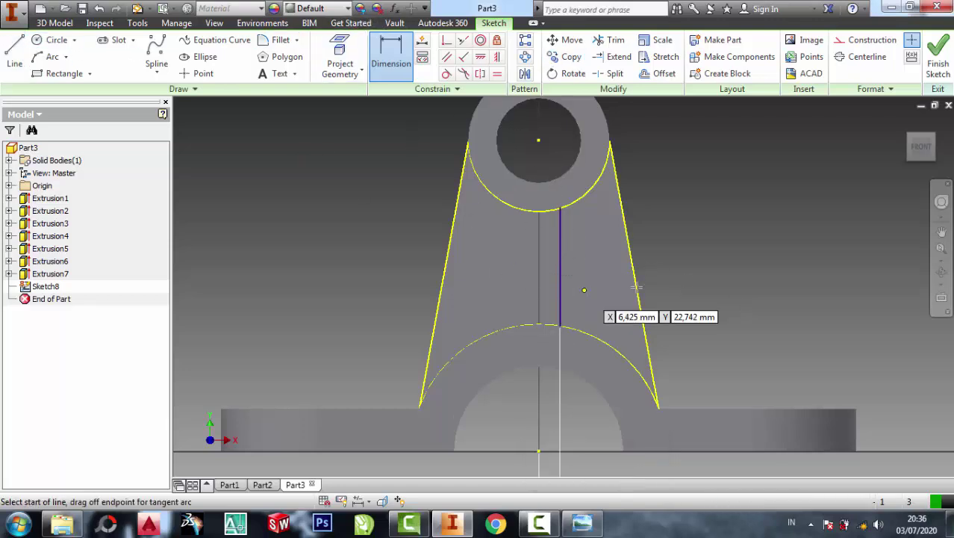
pyautogui.click(516, 208)
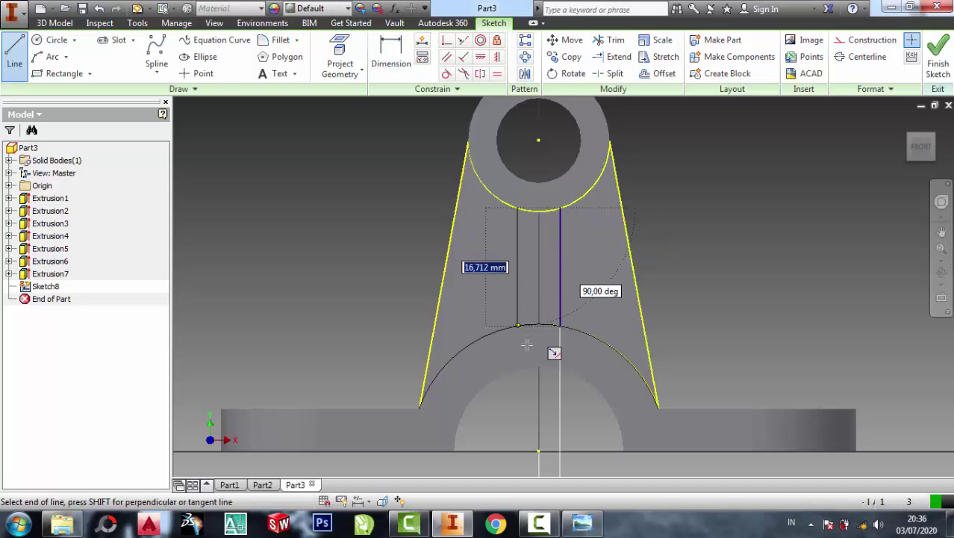
pyautogui.click(515, 326)
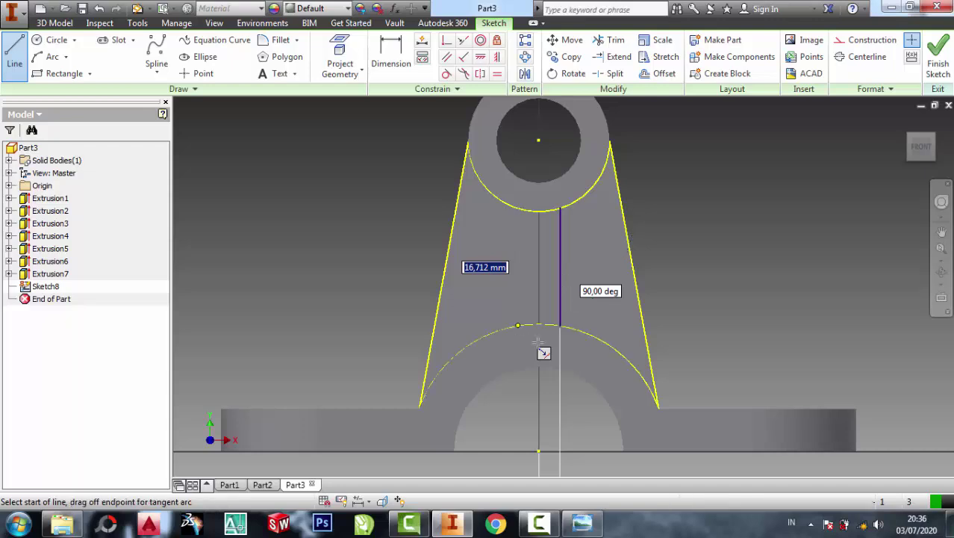
pyautogui.click(390, 53)
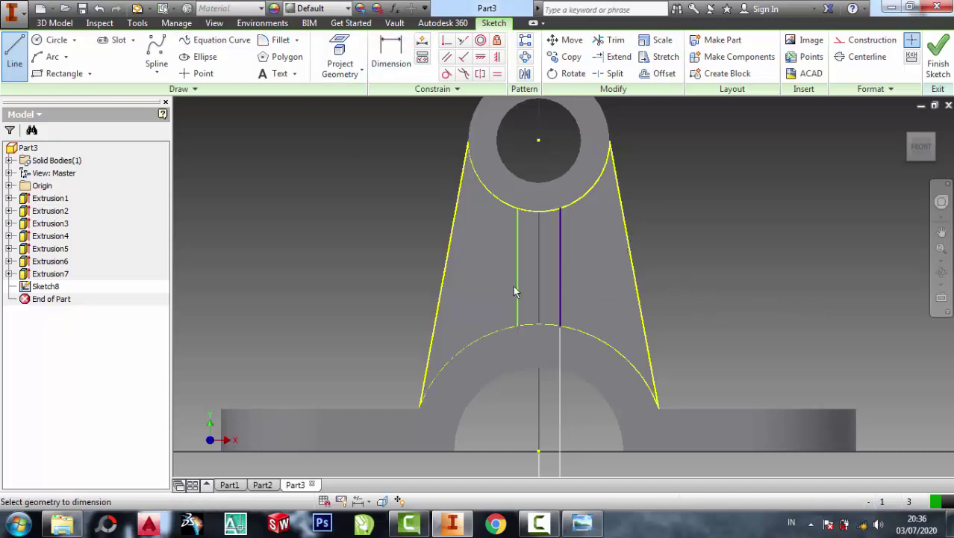
pyautogui.click(515, 286)
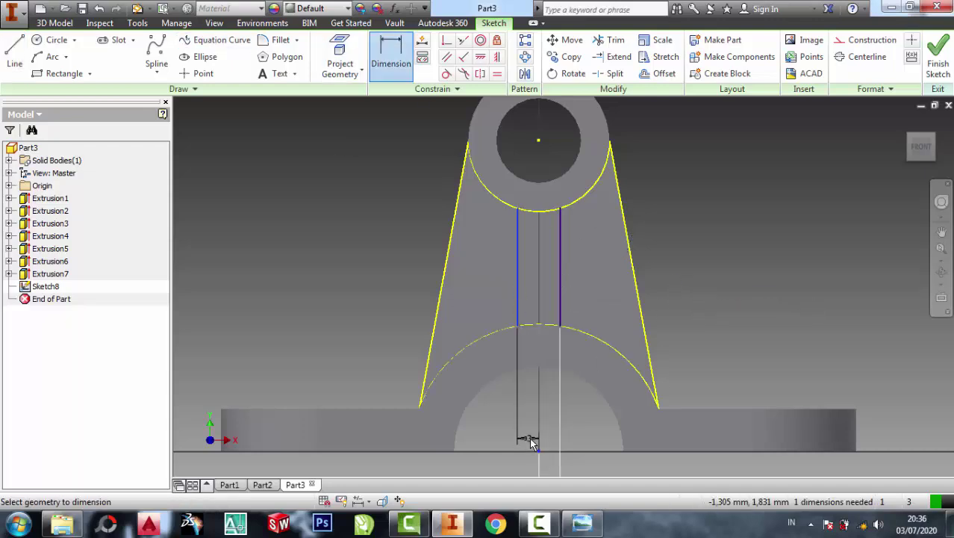
pyautogui.click(532, 432)
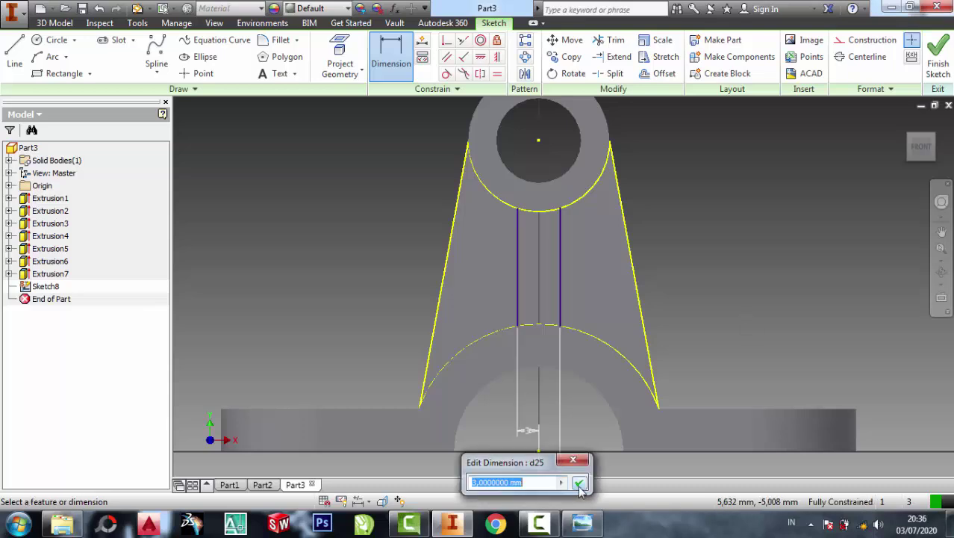
pyautogui.click(580, 484)
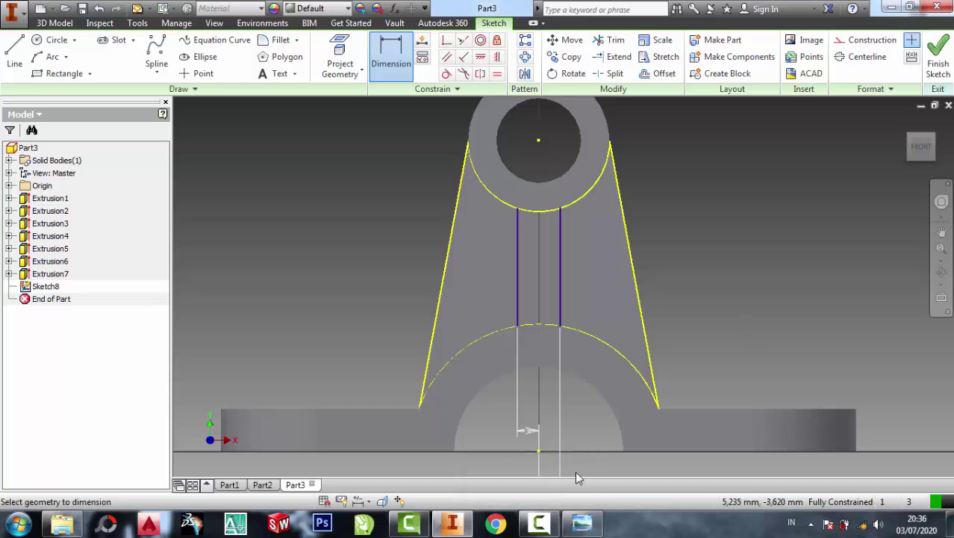
pyautogui.click(936, 66)
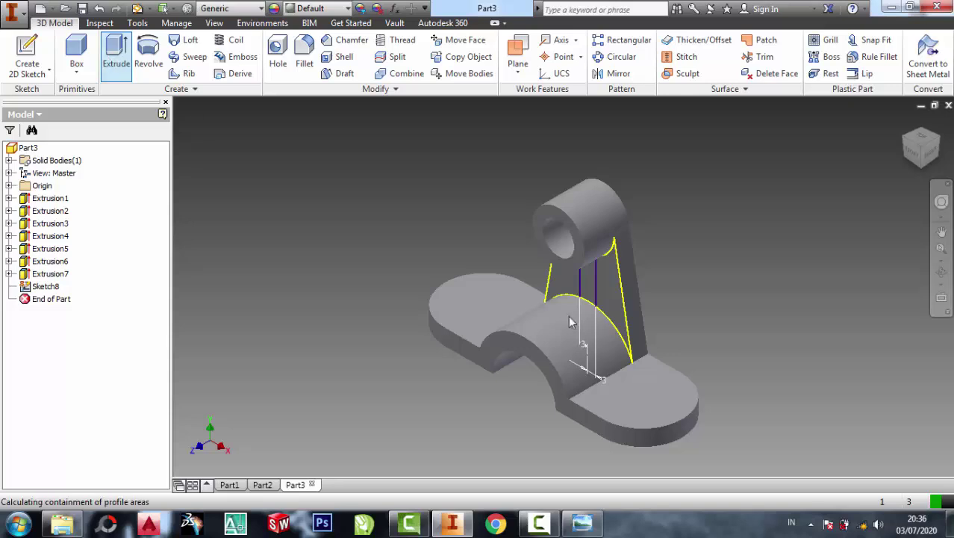
# Extrude the 6 mm central strip 26 mm out to form the rib over the arch
pyautogui.scroll(-2, 496, 372)
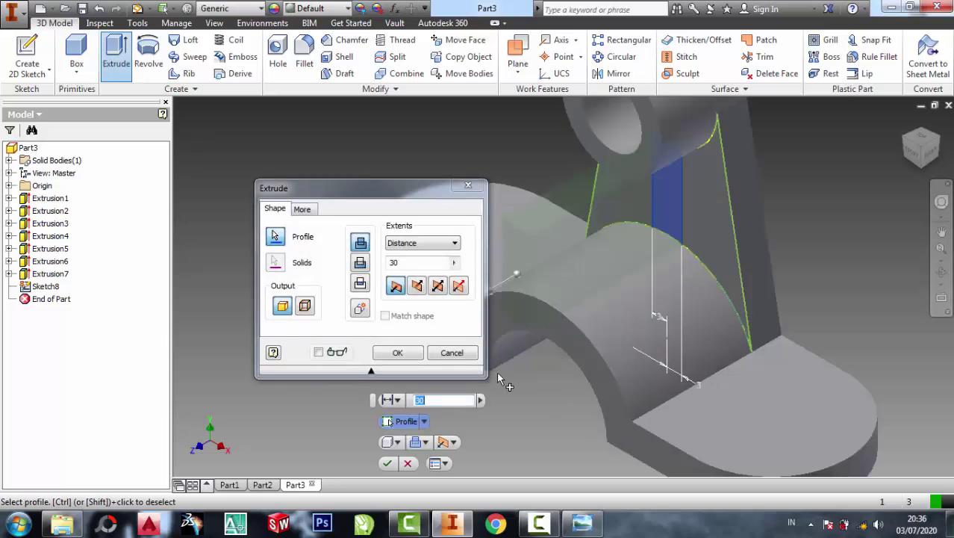
pyautogui.scroll(-3, 503, 326)
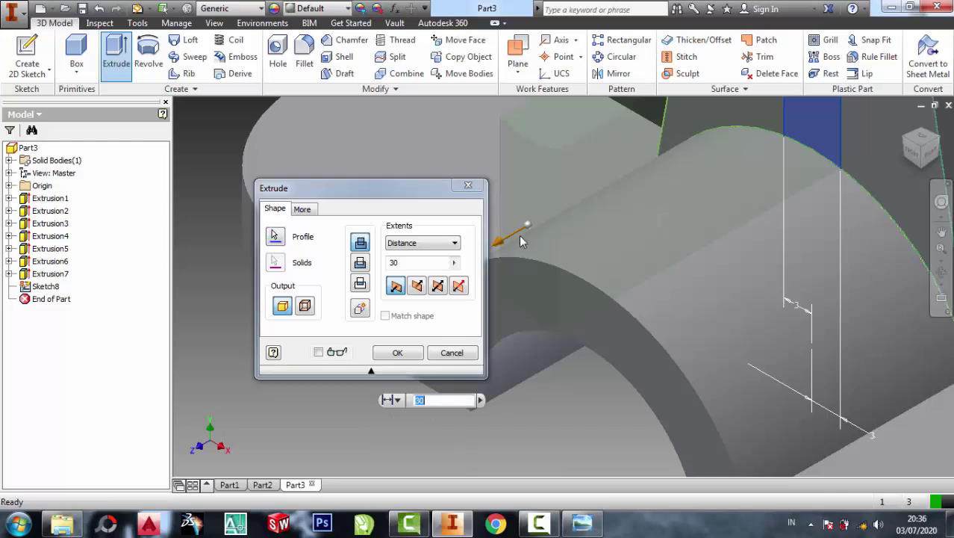
pyautogui.moveTo(502, 239); pyautogui.dragTo(544, 228)
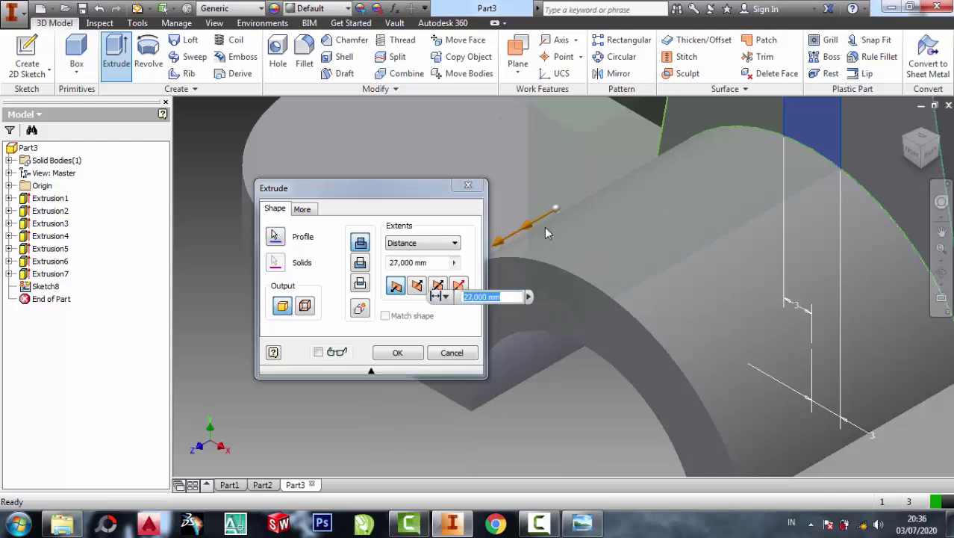
pyautogui.click(401, 354)
pyautogui.scroll(2, 656, 314)
# Sketch a diagonal line on the rib face from its top edge to the bottom-left corner
pyautogui.scroll(2, 694, 317)
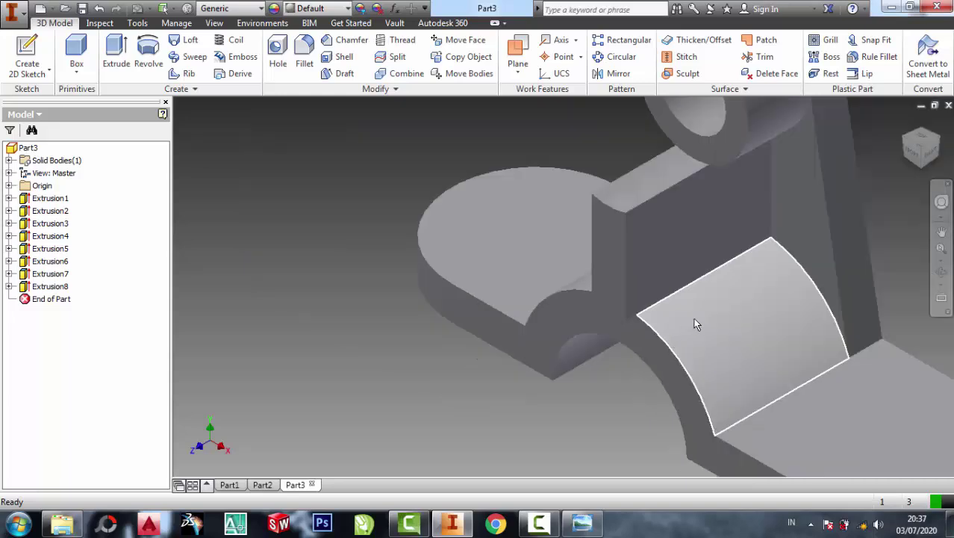
pyautogui.click(716, 204)
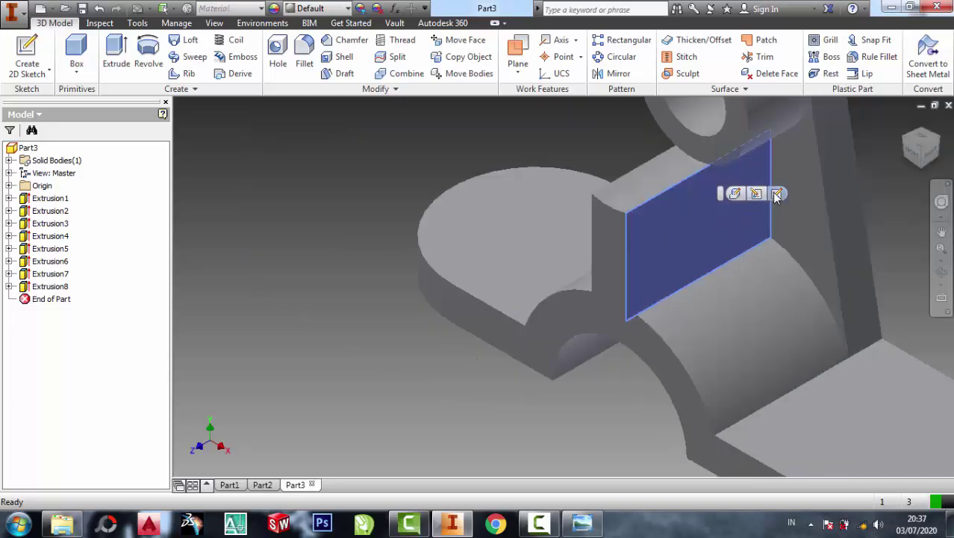
pyautogui.click(776, 194)
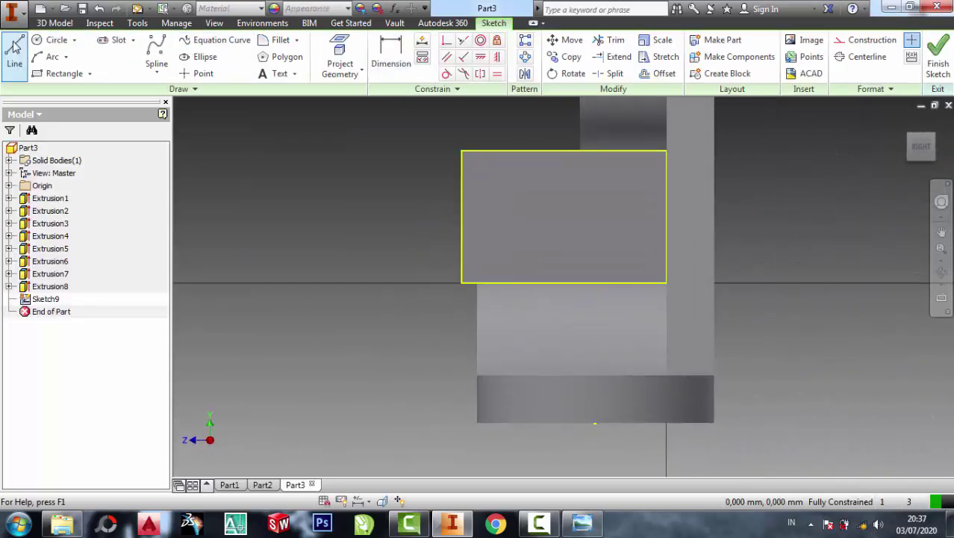
pyautogui.click(13, 46)
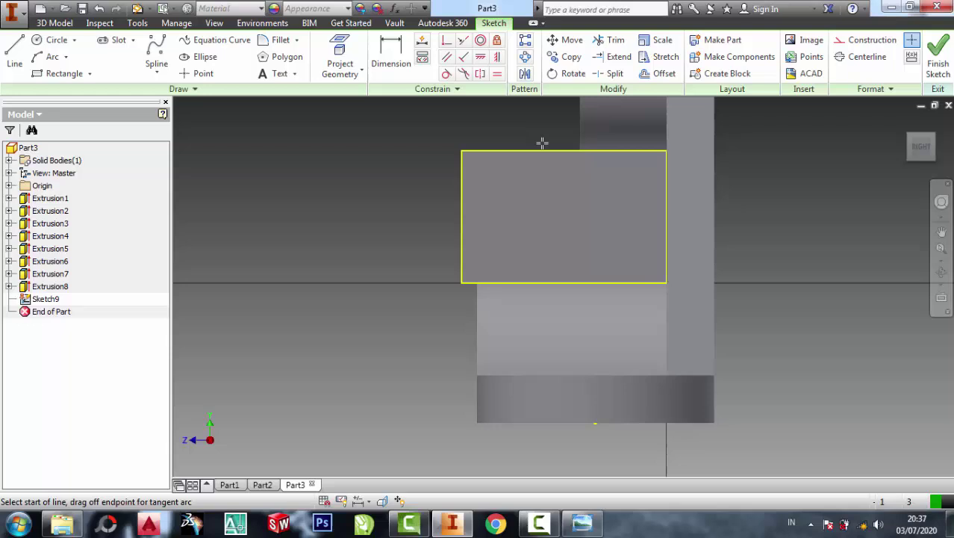
pyautogui.click(579, 151)
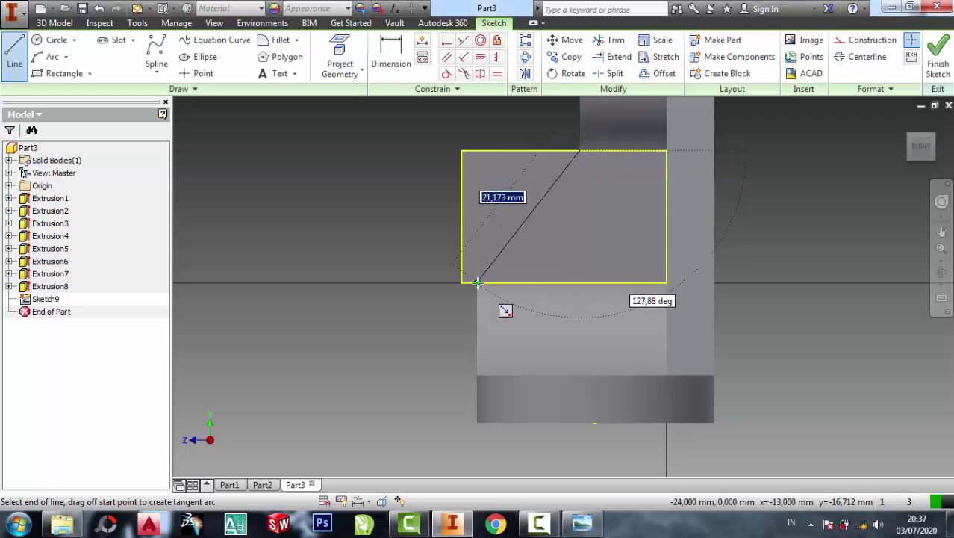
pyautogui.click(478, 282)
pyautogui.click(938, 60)
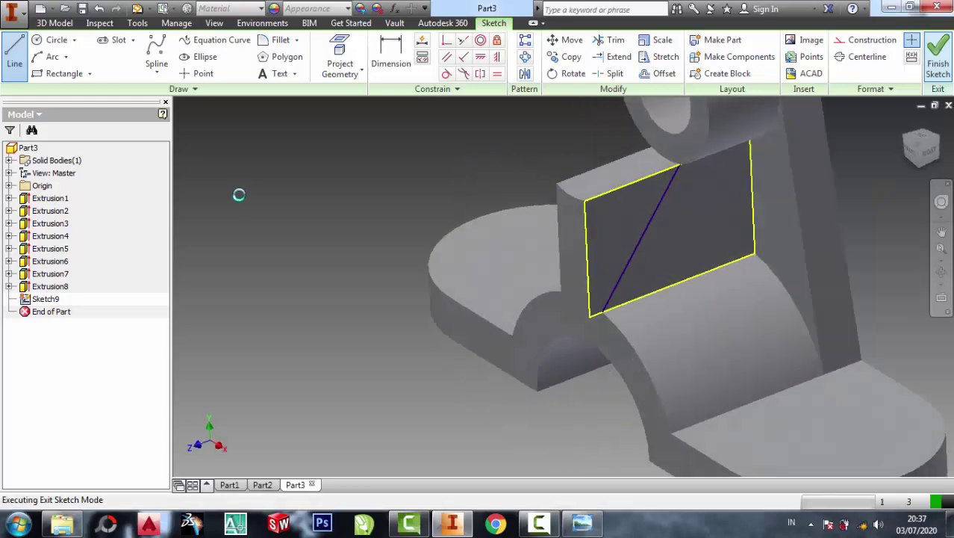
# Extrude-cut the triangular profile to slope the rib's outer edge toward the boss
pyautogui.click(116, 64)
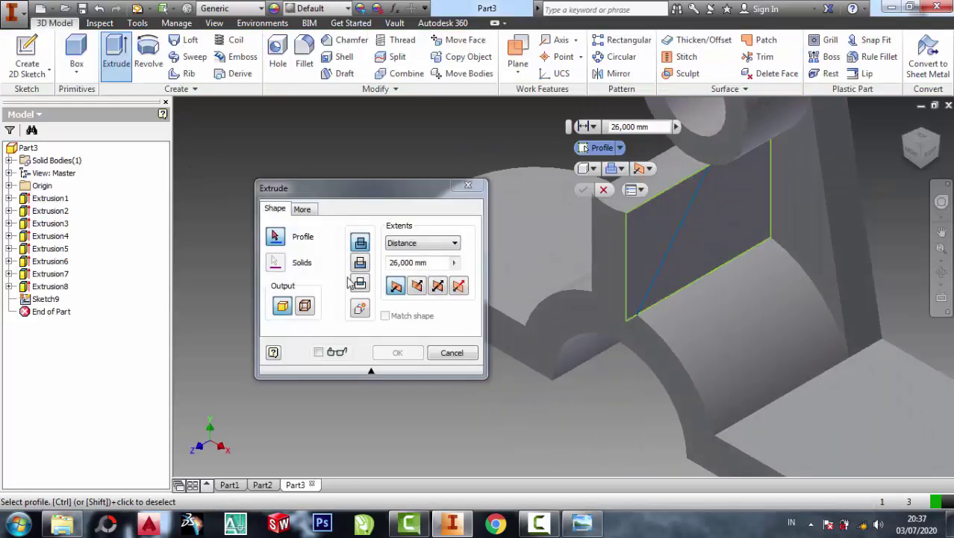
pyautogui.click(632, 241)
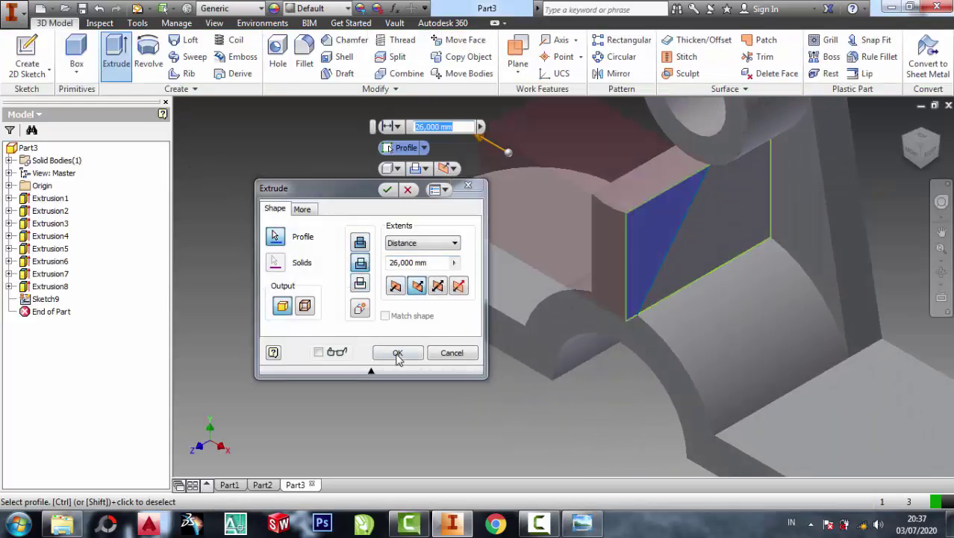
pyautogui.click(397, 353)
pyautogui.scroll(-5, 647, 333)
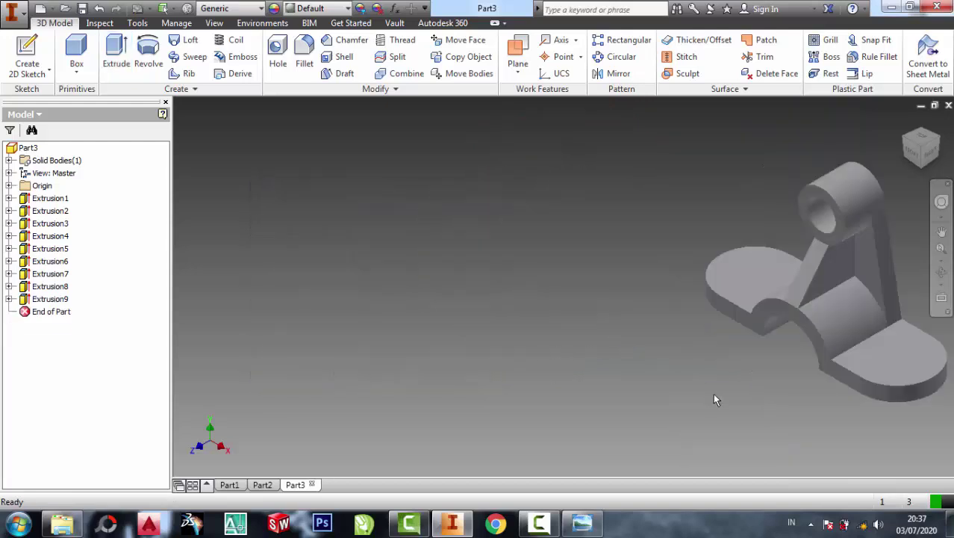
# Bring up the reference drawing zoomed on the '2 HOLES Ø12' note, then return to the model
pyautogui.moveTo(890, 333)
pyautogui.mouseDown(button='middle')
pyautogui.moveTo(732, 358)
pyautogui.moveTo(538, 330)
pyautogui.mouseUp(button='middle')
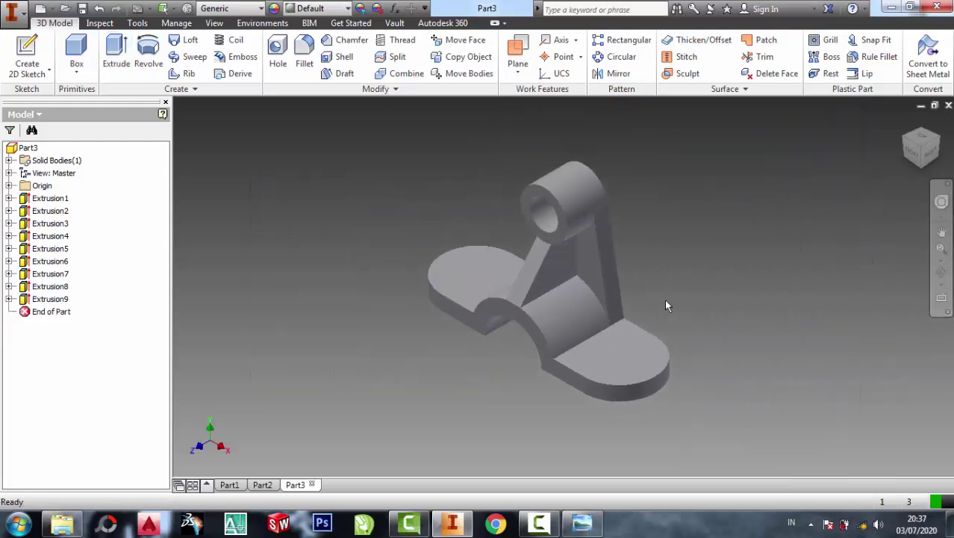
pyautogui.scroll(3, 654, 312)
pyautogui.click(583, 524)
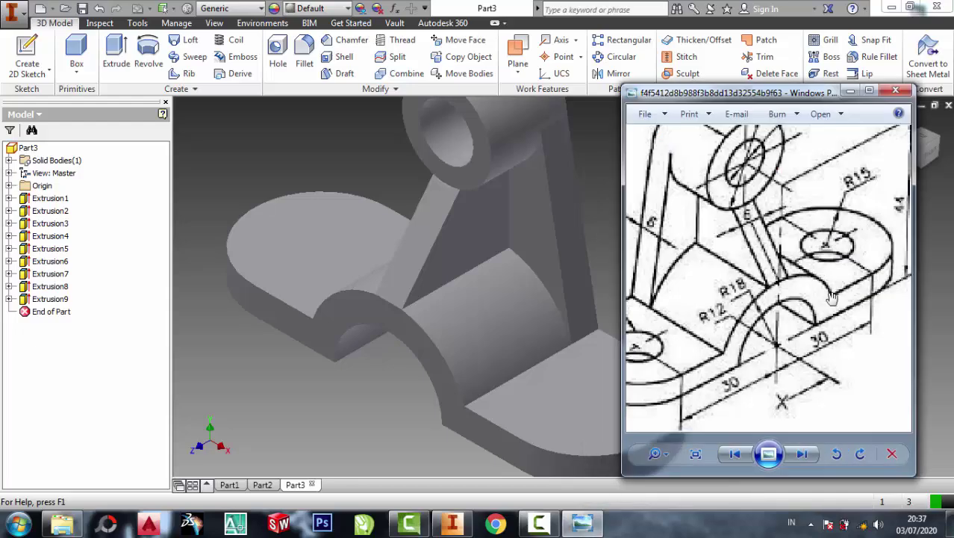
pyautogui.scroll(-1, 822, 190)
pyautogui.scroll(-1, 642, 271)
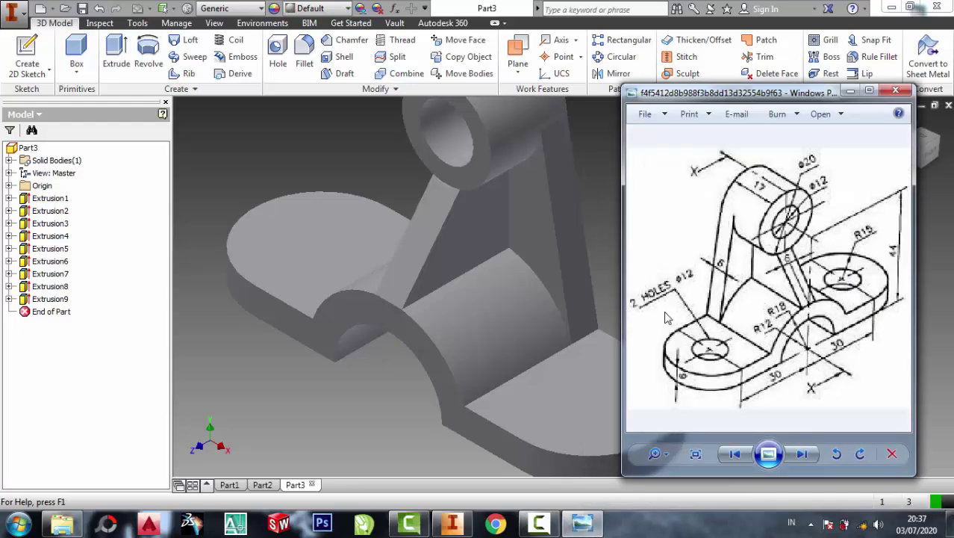
pyautogui.scroll(1, 631, 323)
pyautogui.scroll(1, 637, 330)
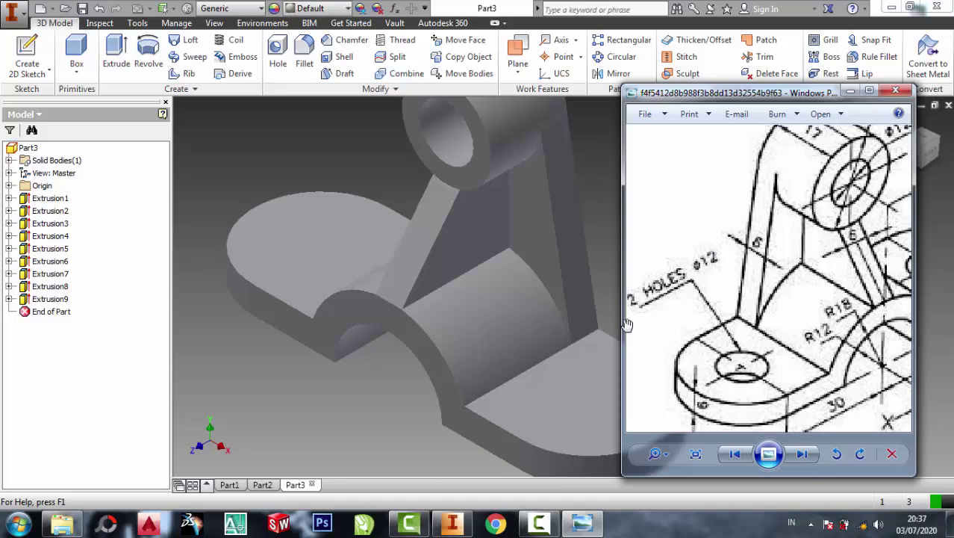
pyautogui.click(617, 264)
# Sketch a 12 mm circle centred on the front rounded lug's top face
pyautogui.click(654, 372)
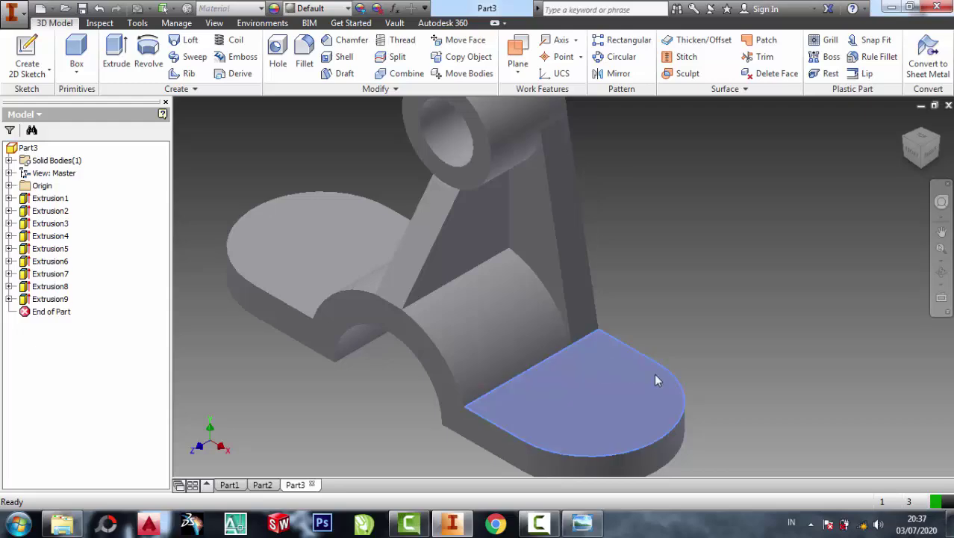
pyautogui.press('s')
pyautogui.hotkey('alt', 'Tab')
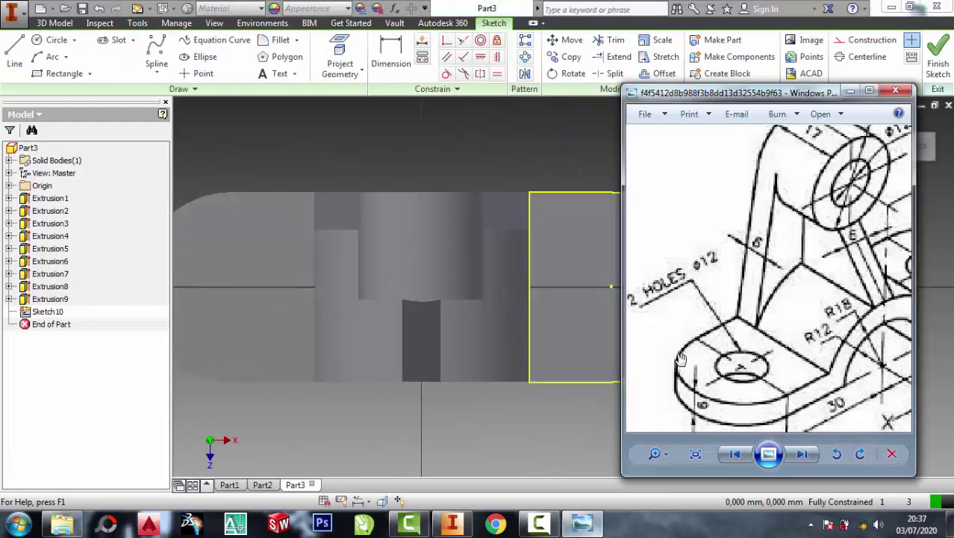
pyautogui.scroll(-3, 761, 378)
pyautogui.click(575, 438)
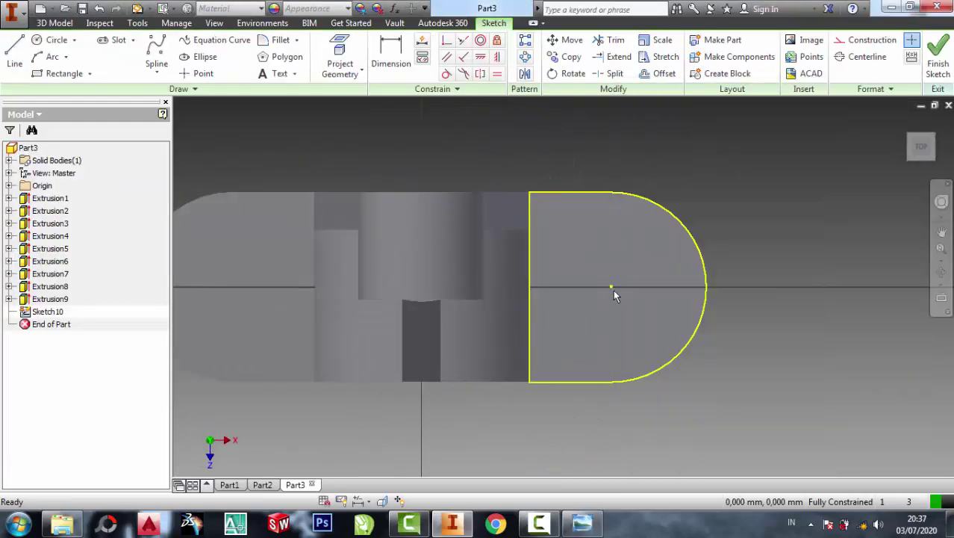
pyautogui.click(53, 40)
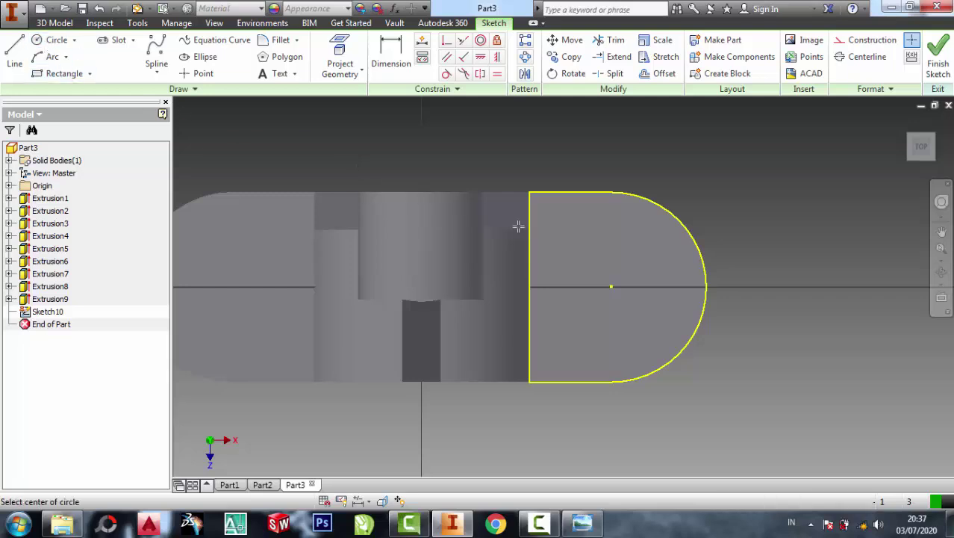
pyautogui.click(612, 287)
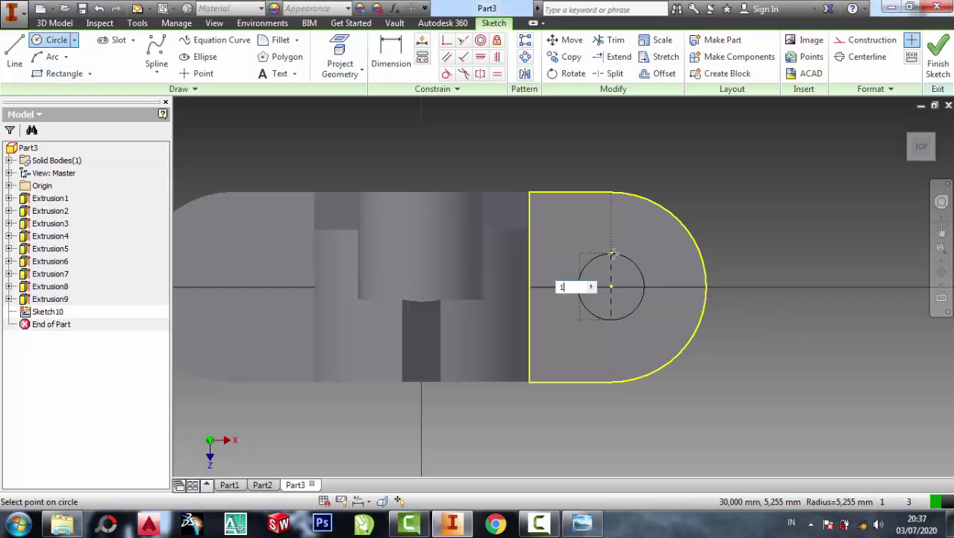
pyautogui.press('Return')
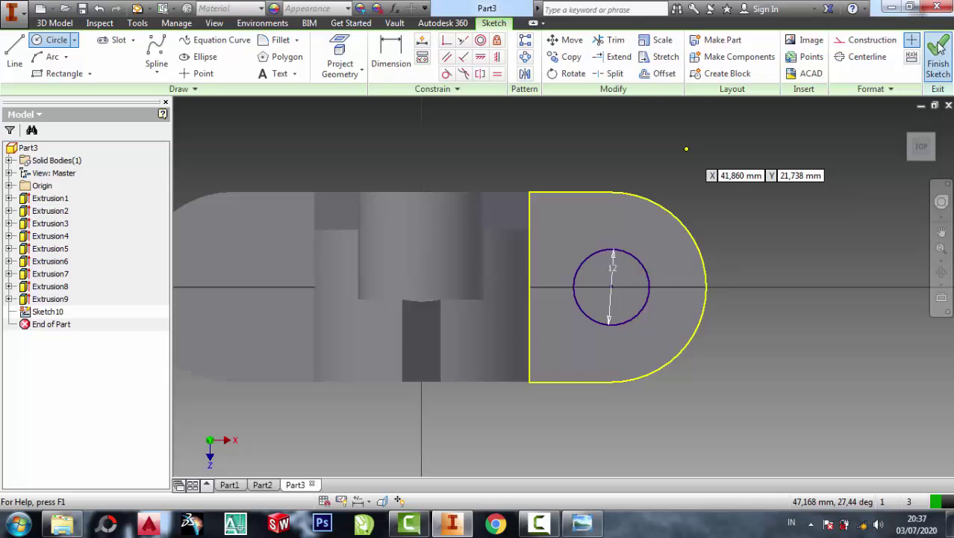
pyautogui.click(937, 54)
# Extrude the circle as a cut to bore the first 12 mm hole
pyautogui.click(116, 56)
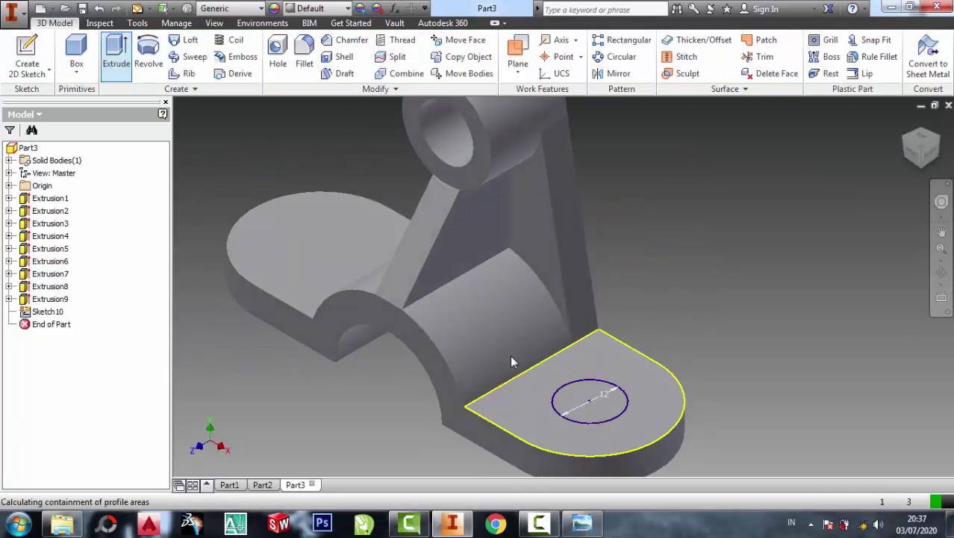
pyautogui.click(608, 407)
pyautogui.click(362, 263)
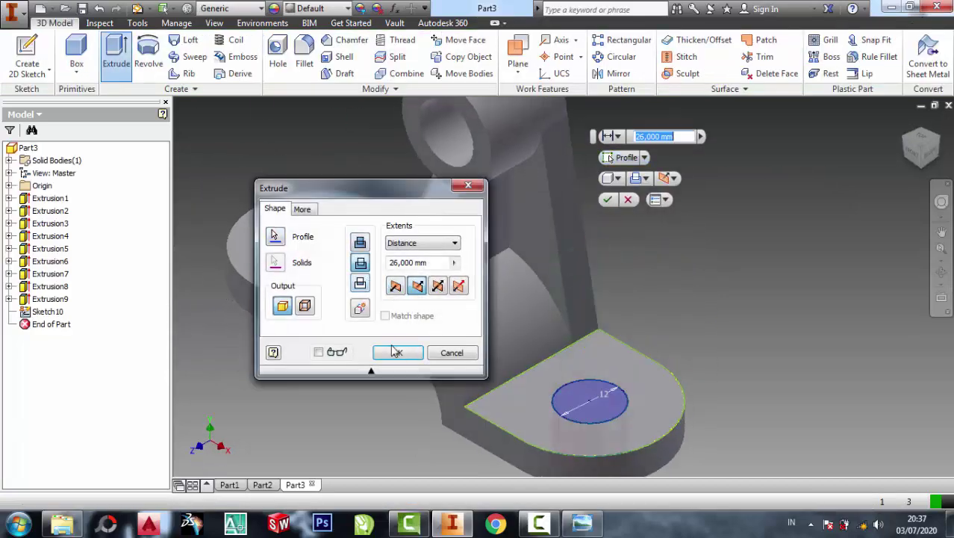
pyautogui.click(396, 353)
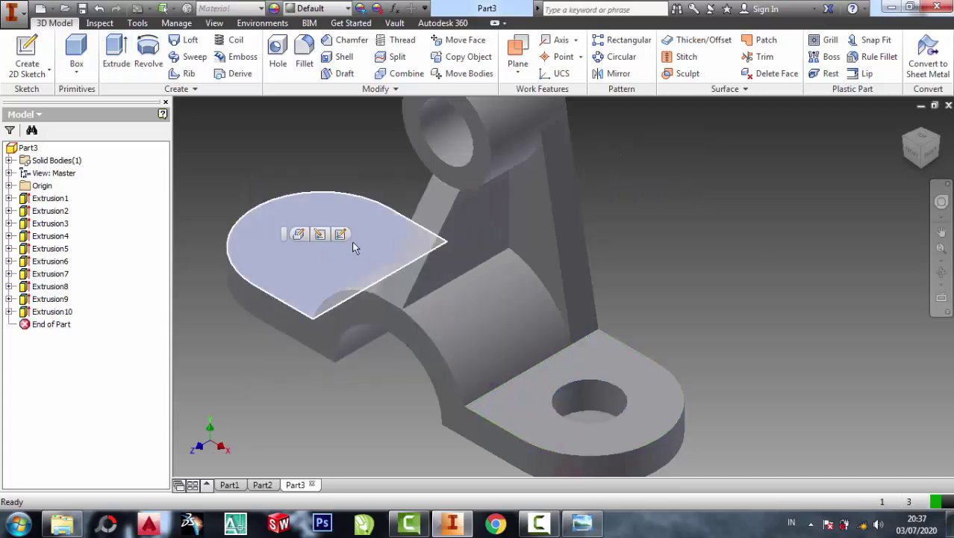
# Sketch a circle at the other lug's centre and dimension it to 12 mm diameter
pyautogui.click(341, 235)
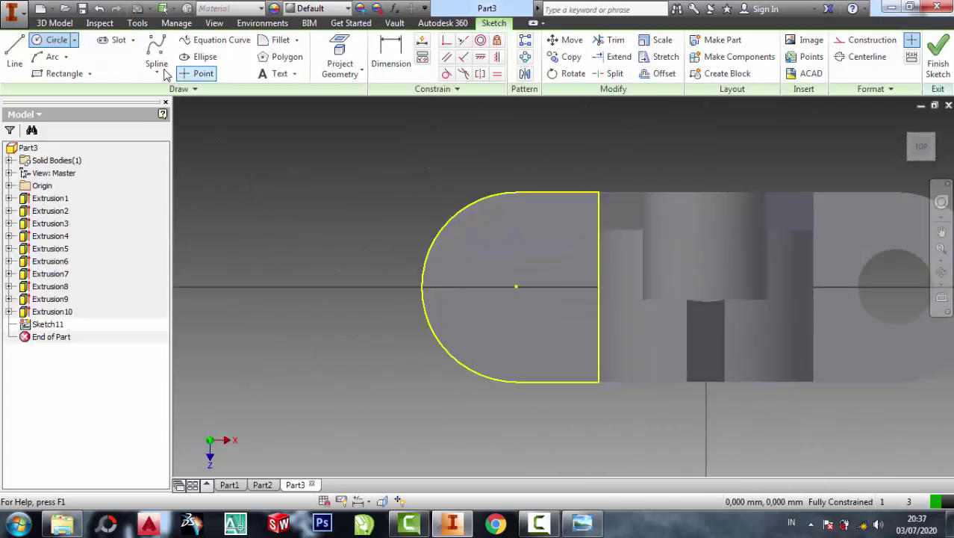
pyautogui.click(53, 40)
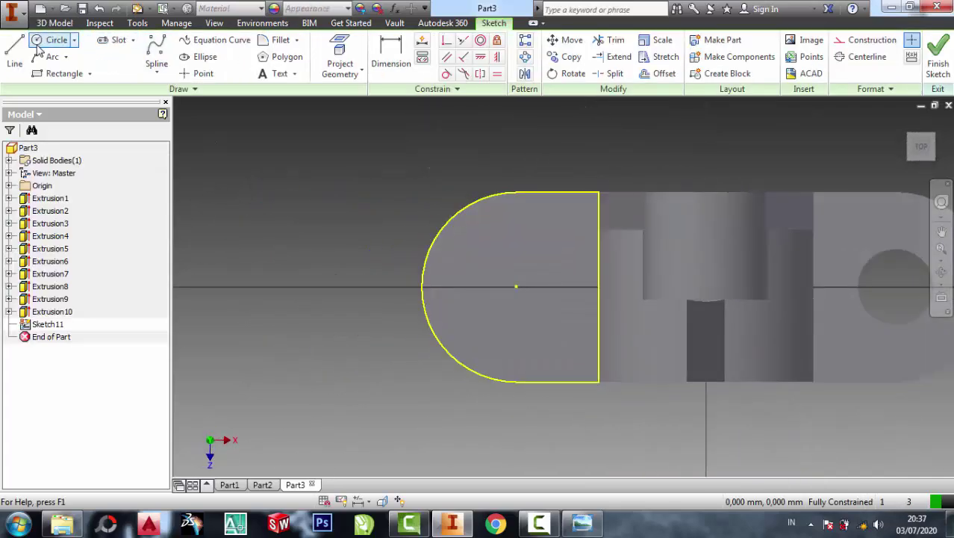
pyautogui.click(516, 287)
pyautogui.click(516, 257)
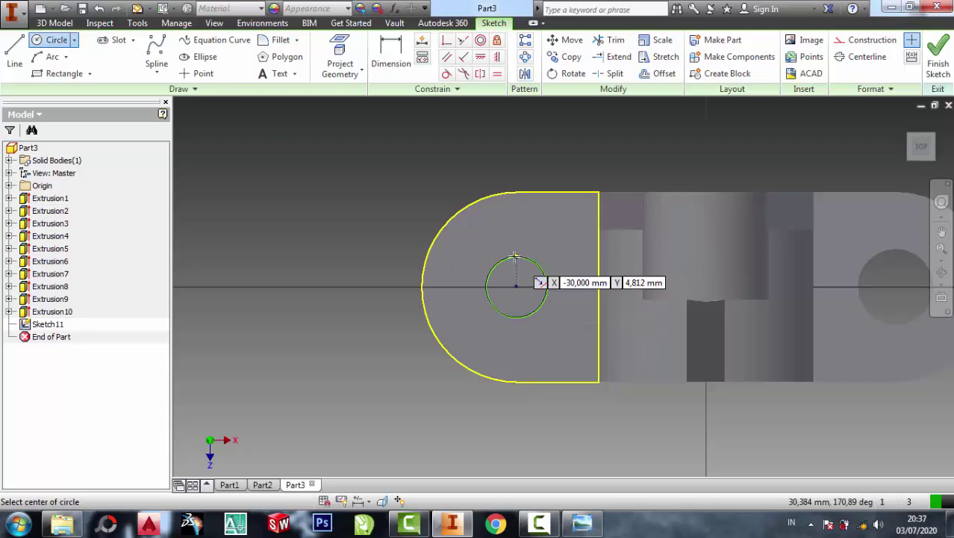
pyautogui.click(394, 59)
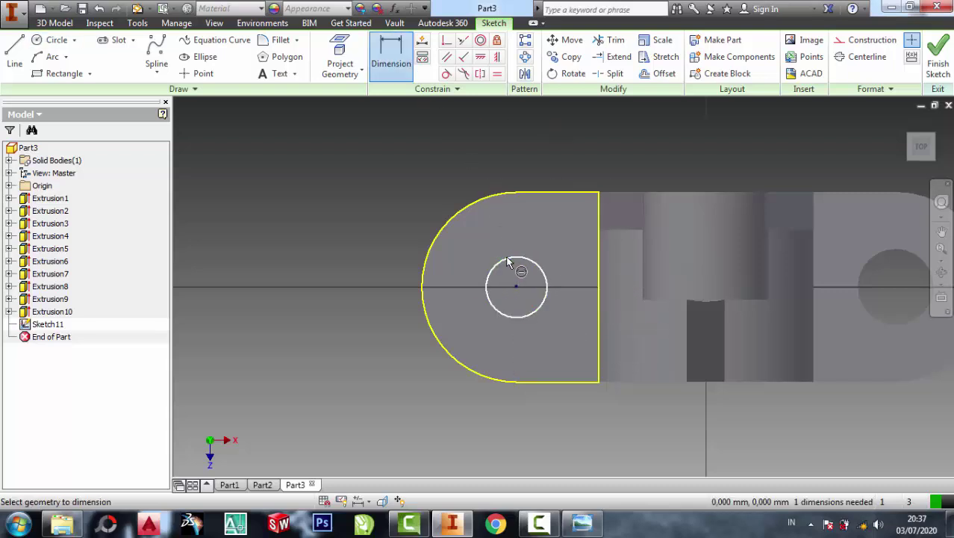
pyautogui.click(422, 193)
pyautogui.write('12')
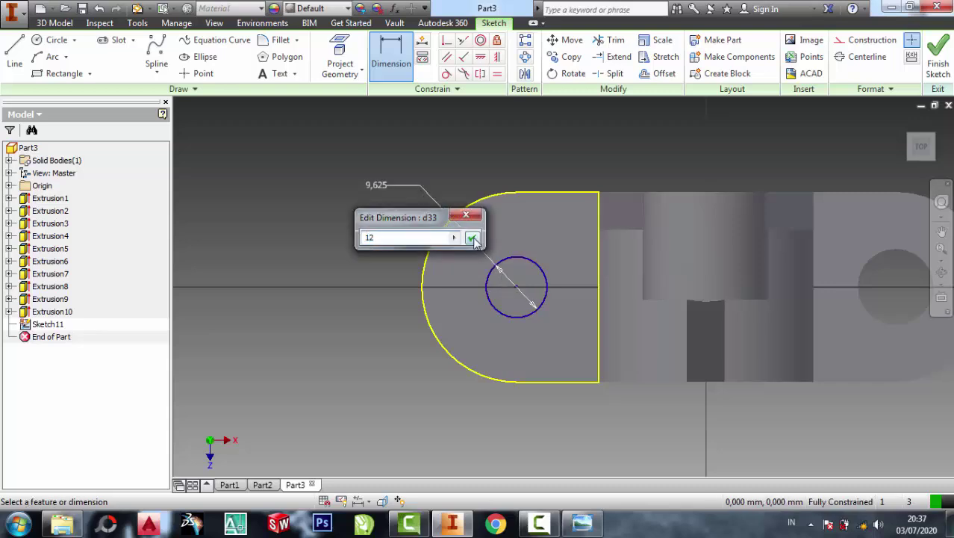
pyautogui.click(473, 238)
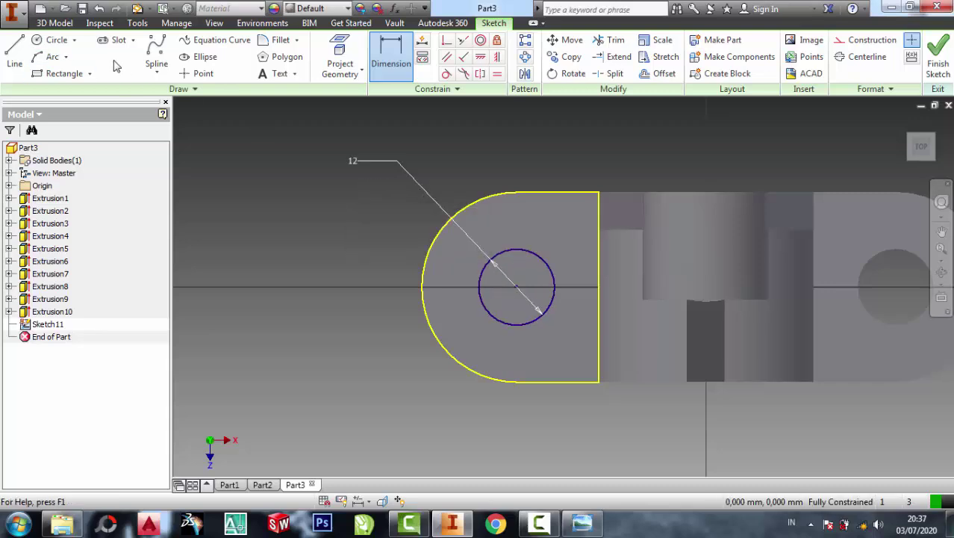
pyautogui.click(937, 52)
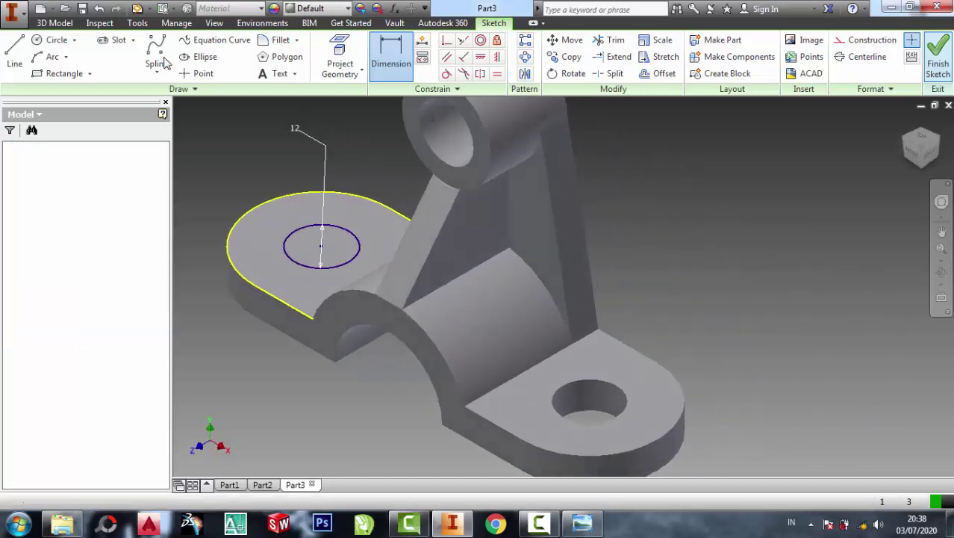
# Extrude the circle as a cut to bore the second 12 mm hole
pyautogui.click(116, 52)
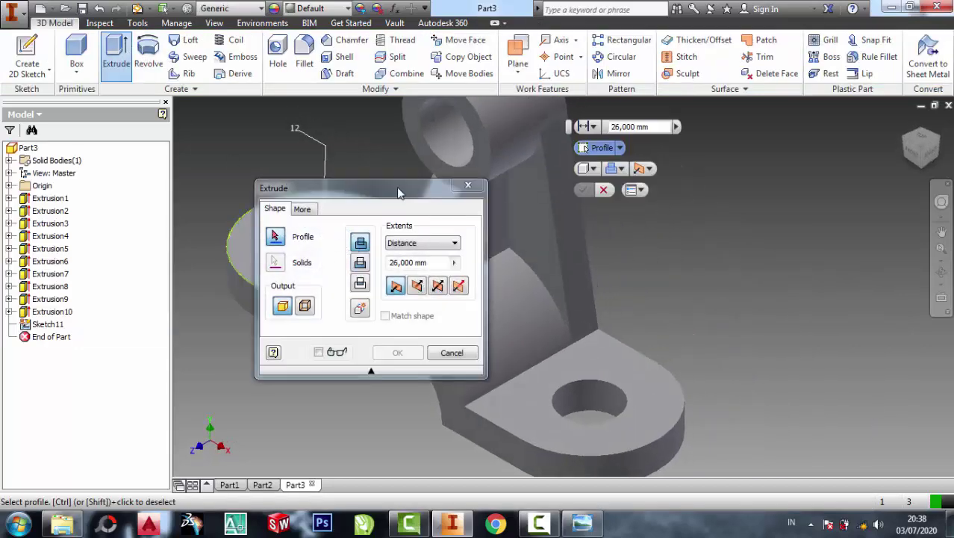
pyautogui.moveTo(441, 191); pyautogui.dragTo(696, 183)
pyautogui.click(350, 251)
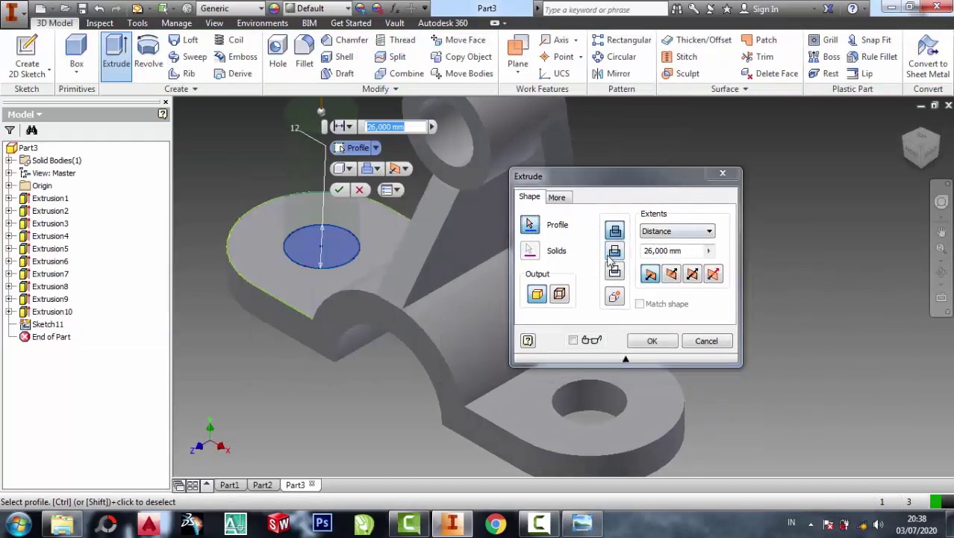
pyautogui.click(614, 252)
pyautogui.click(652, 340)
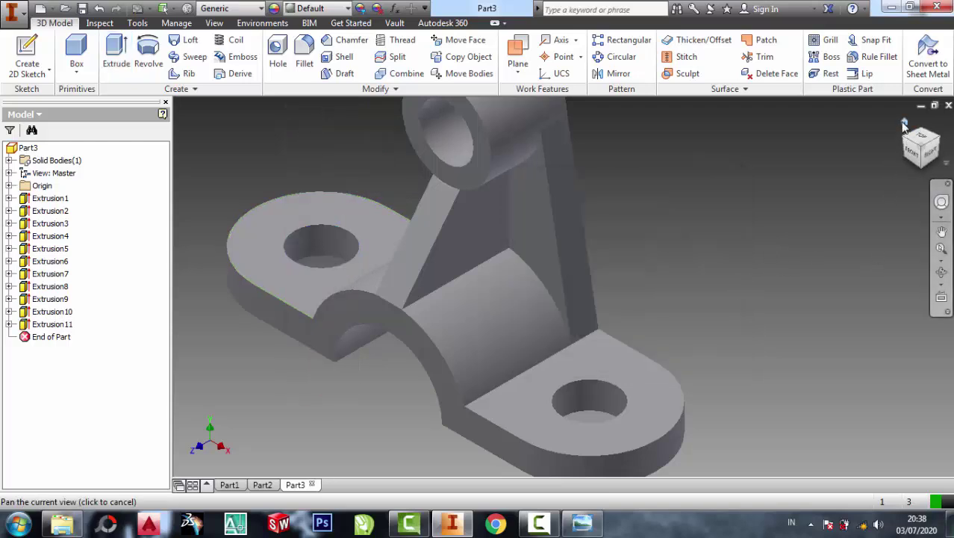
# Fit the whole part in view and compare it with the reference drawing
pyautogui.scroll(-3, 765, 206)
pyautogui.press('Escape')
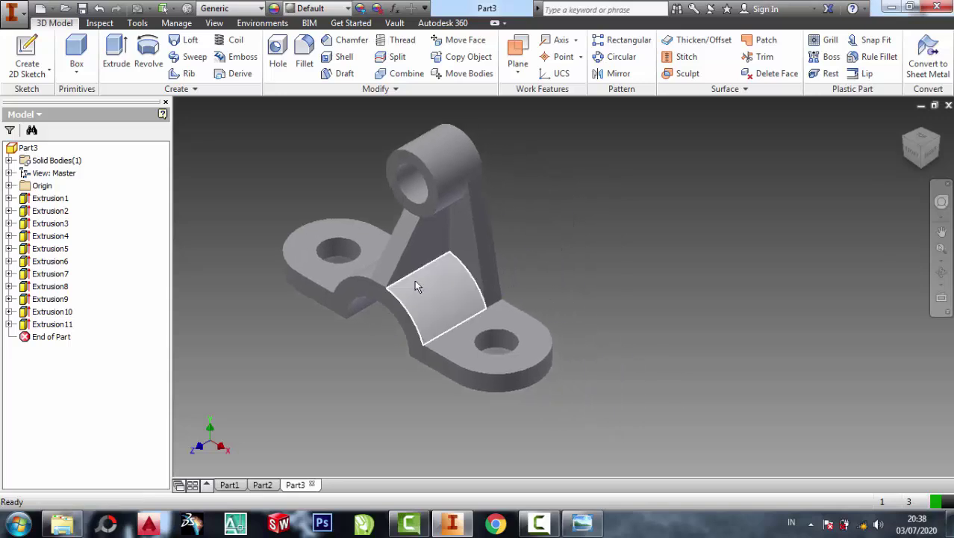
pyautogui.click(581, 522)
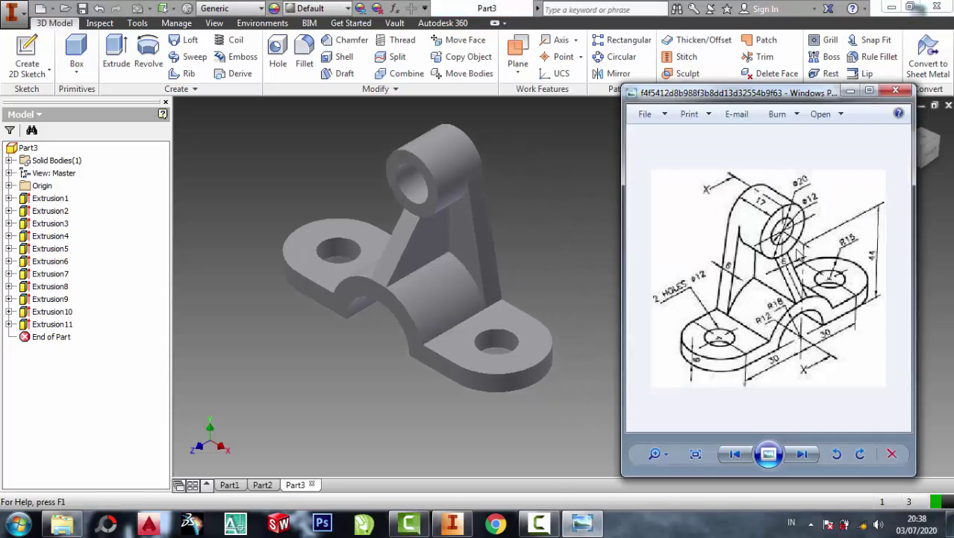
pyautogui.click(601, 189)
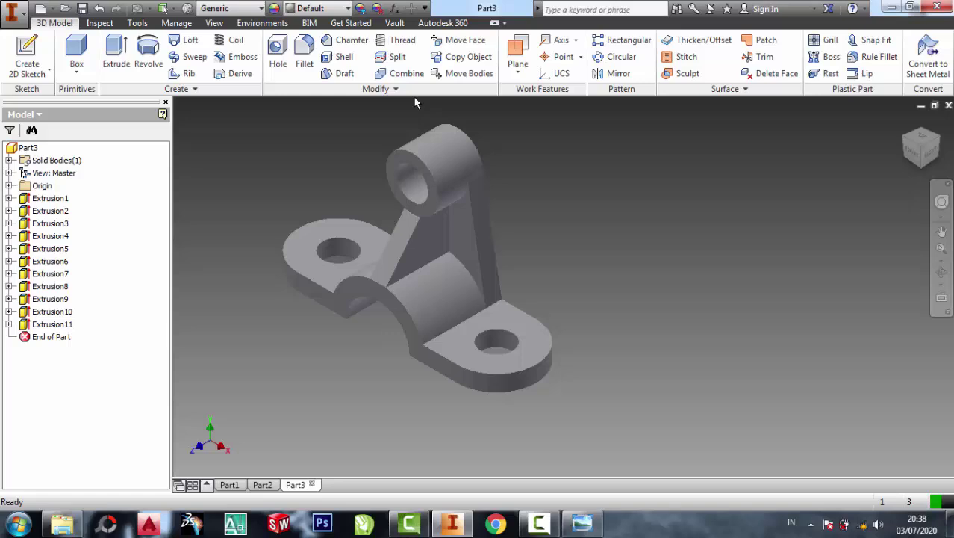
# Apply the Machined - Aluminum appearance to the whole bracket
pyautogui.click(347, 8)
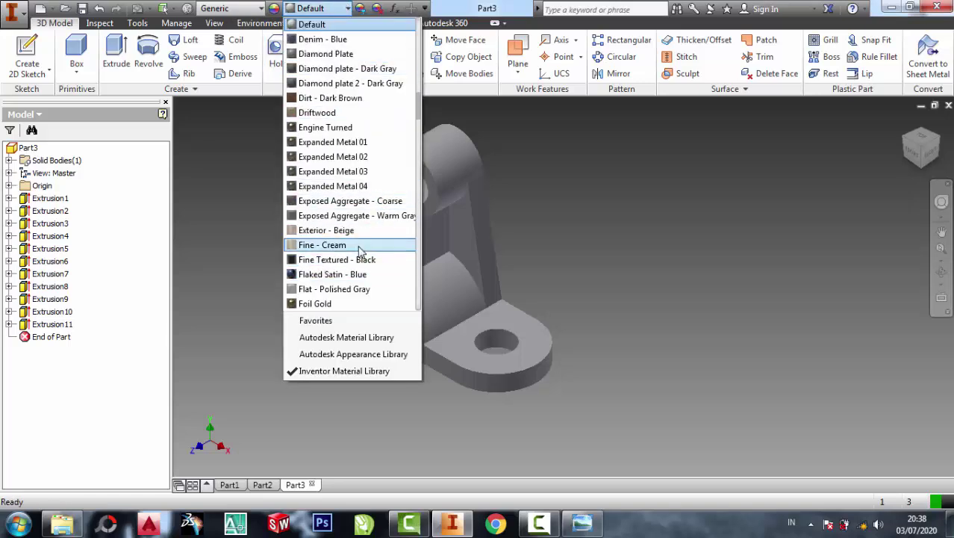
pyautogui.click(351, 142)
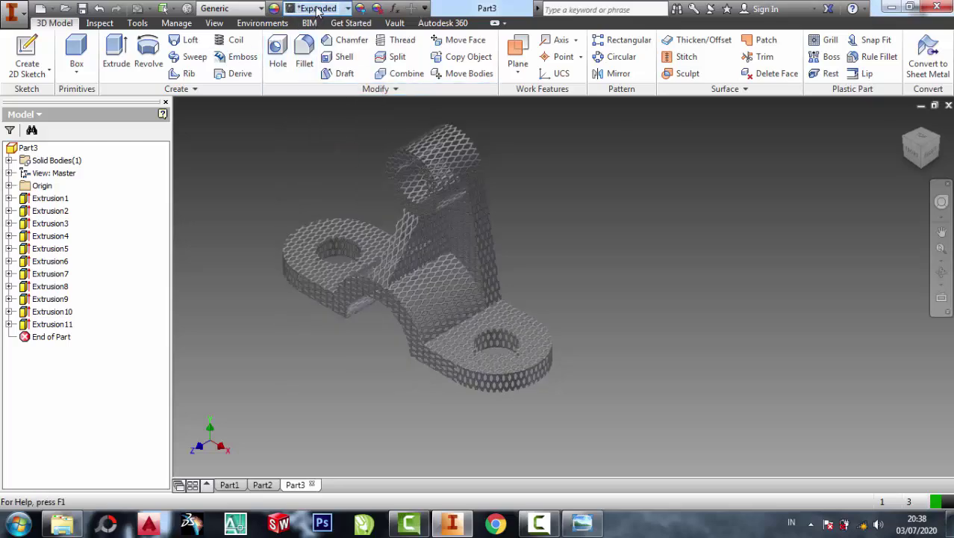
pyautogui.click(347, 9)
pyautogui.scroll(-1, 333, 246)
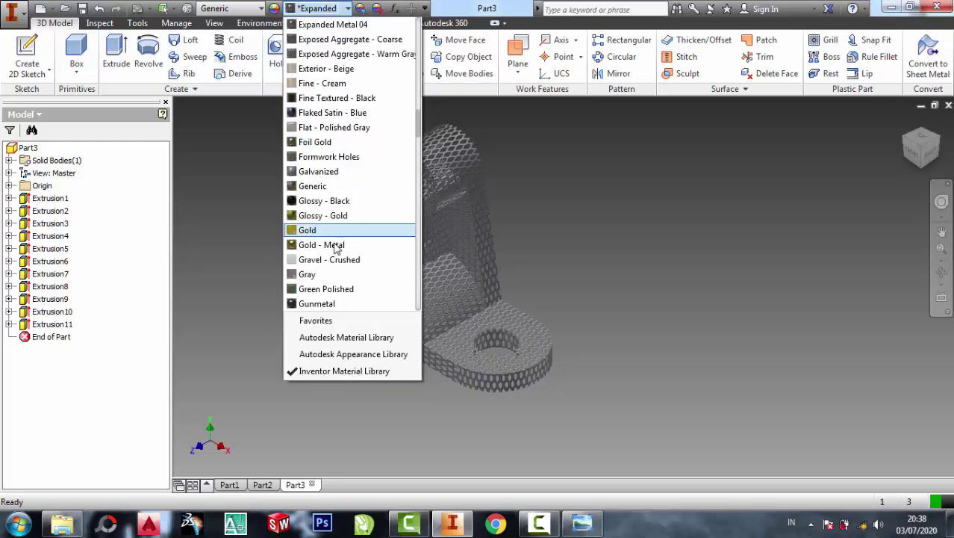
pyautogui.scroll(-1, 329, 282)
pyautogui.scroll(-2, 328, 277)
pyautogui.scroll(-3, 327, 266)
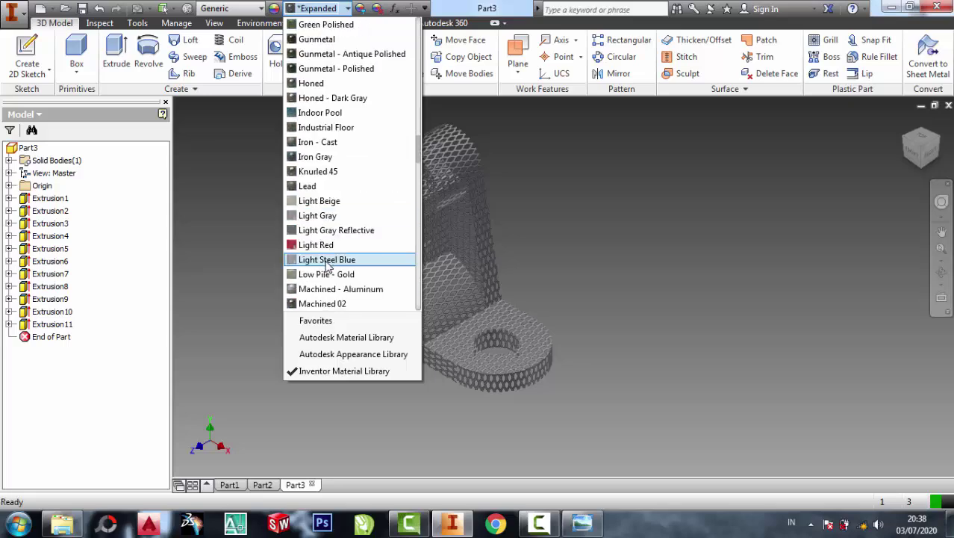
pyautogui.scroll(-1, 344, 299)
pyautogui.click(321, 245)
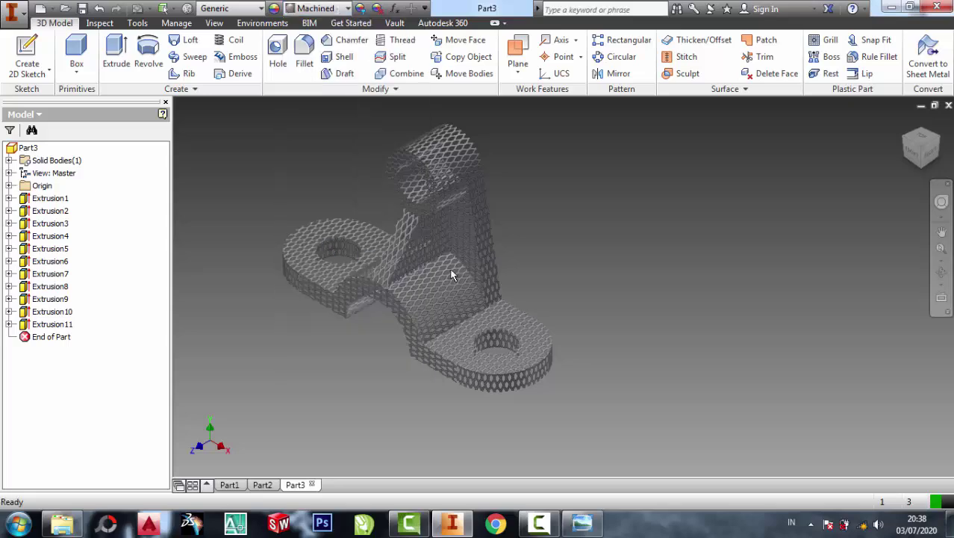
# Show the reference drawing beside the finished model for comparison
pyautogui.scroll(3, 378, 207)
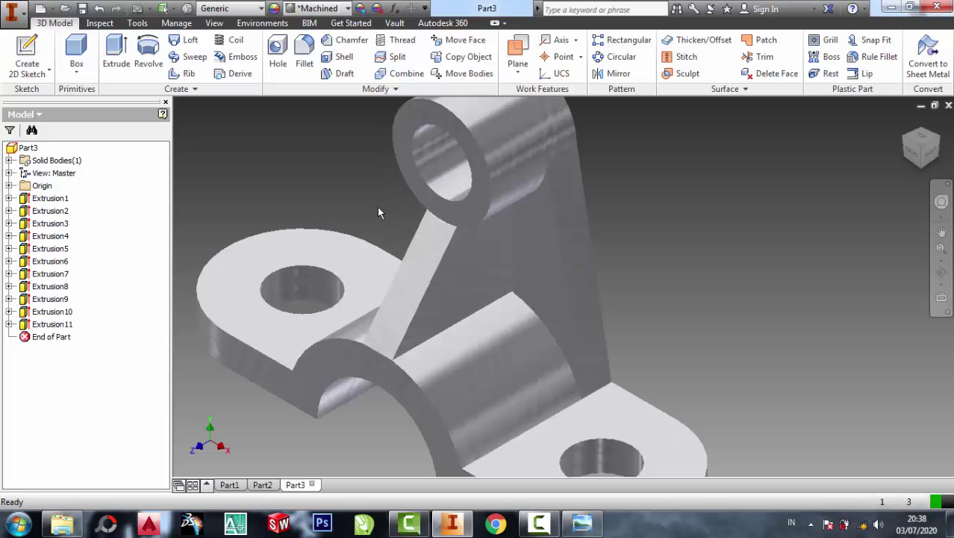
pyautogui.scroll(-2, 378, 207)
pyautogui.click(585, 524)
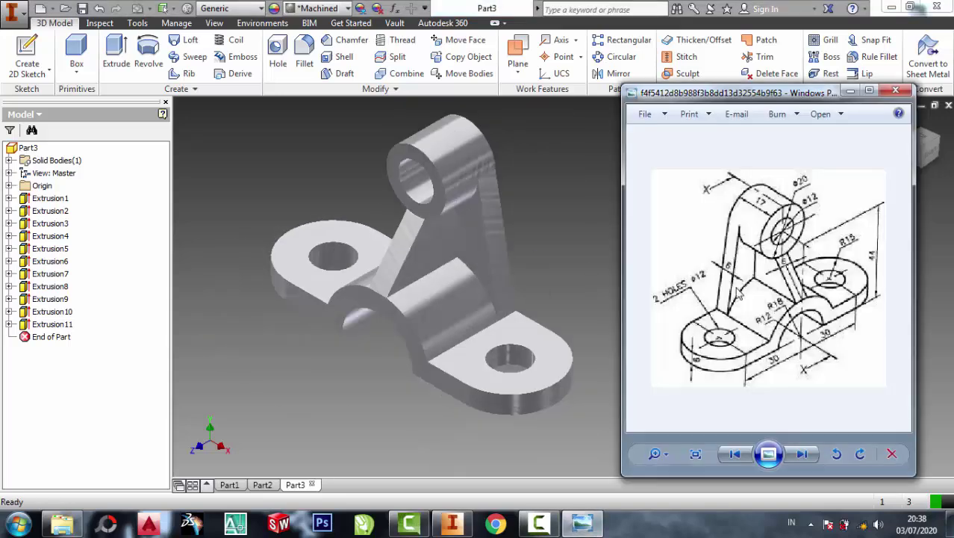